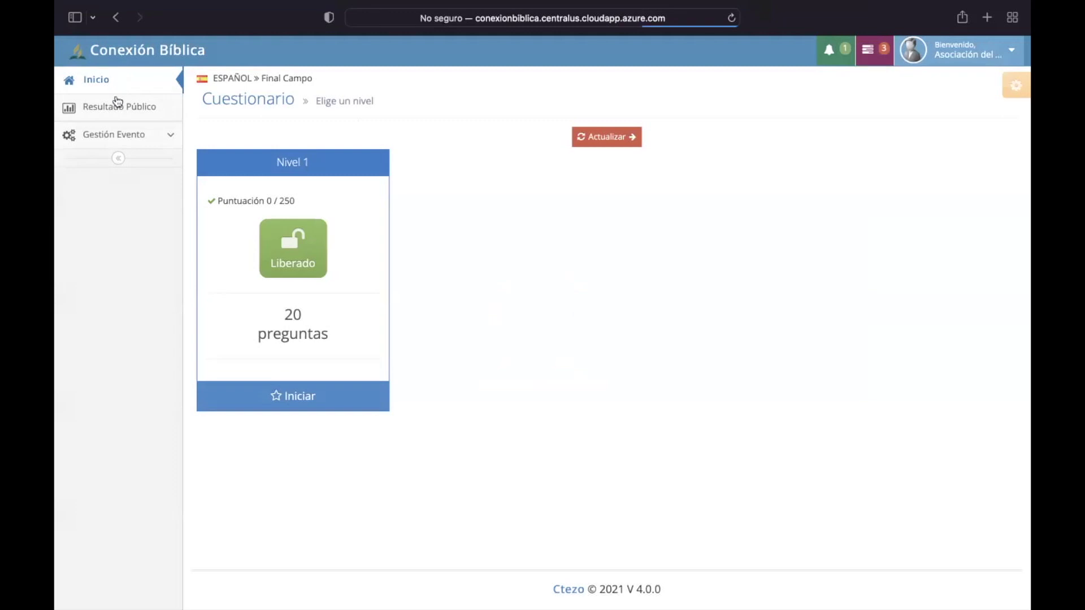
# Step: Go to Usuarios Evento under Gestión Evento and scroll down to the new-user profile form
pyautogui.click(117, 137)
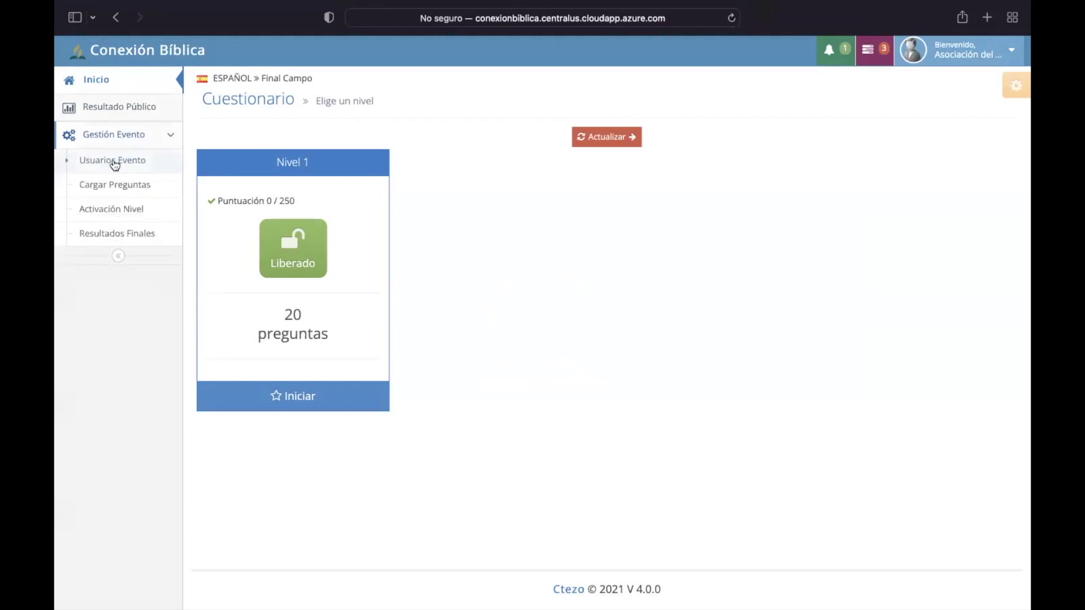
pyautogui.click(115, 163)
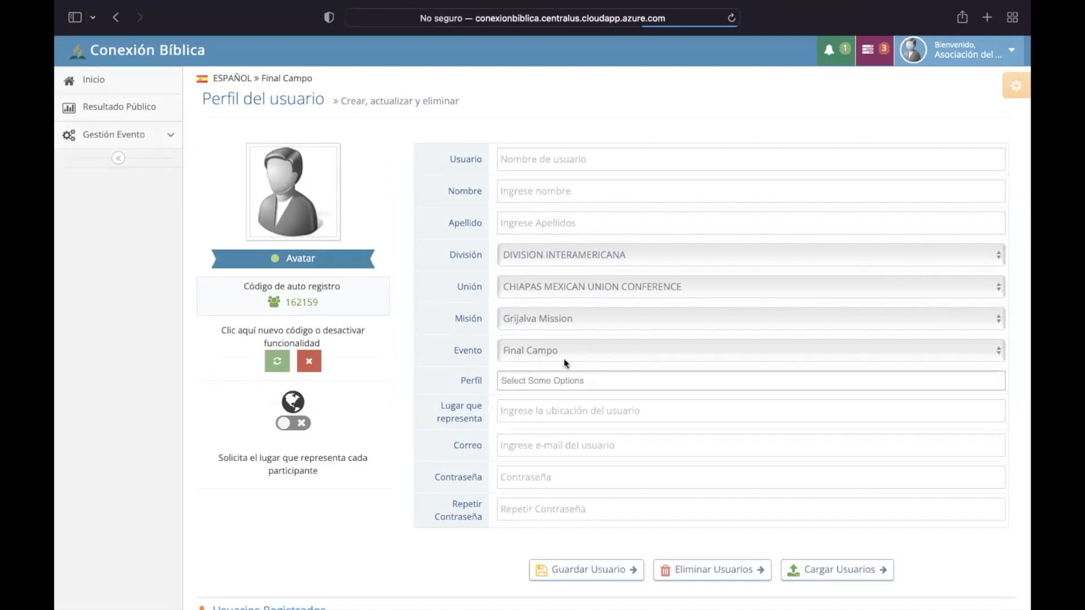
pyautogui.scroll(-3, 565, 364)
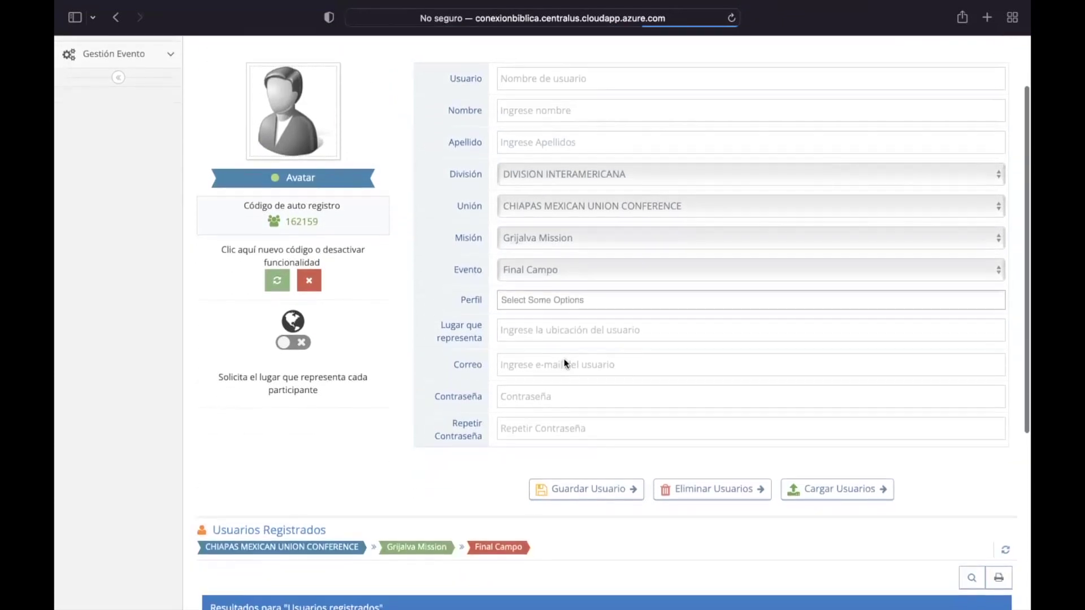
# Step: From the Cargar Usuarios dialog, download the CNB_CargaUsuarios Excel template
pyautogui.click(827, 490)
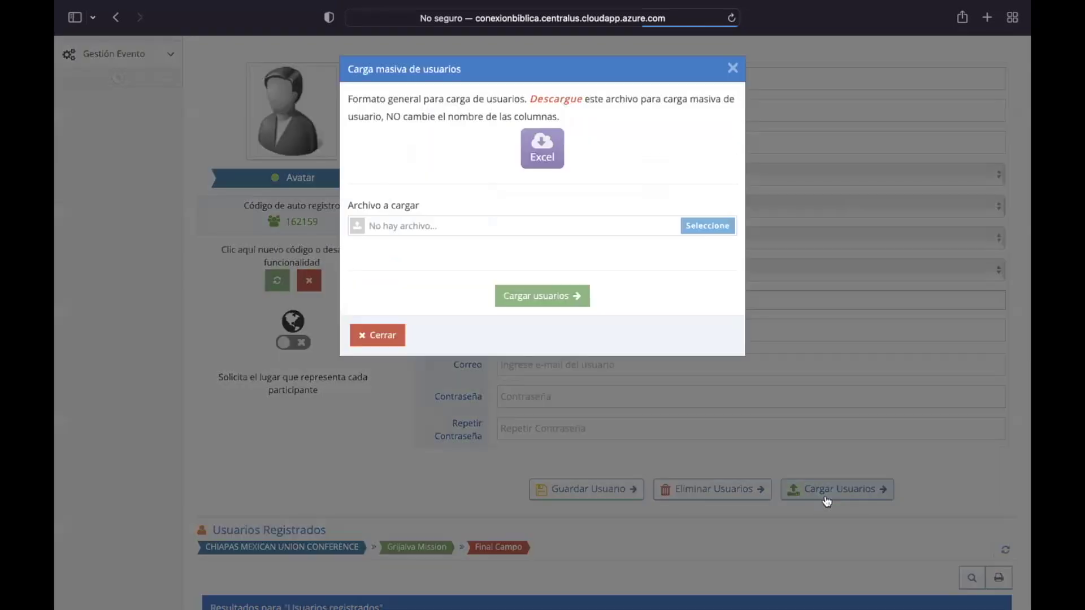
pyautogui.click(551, 161)
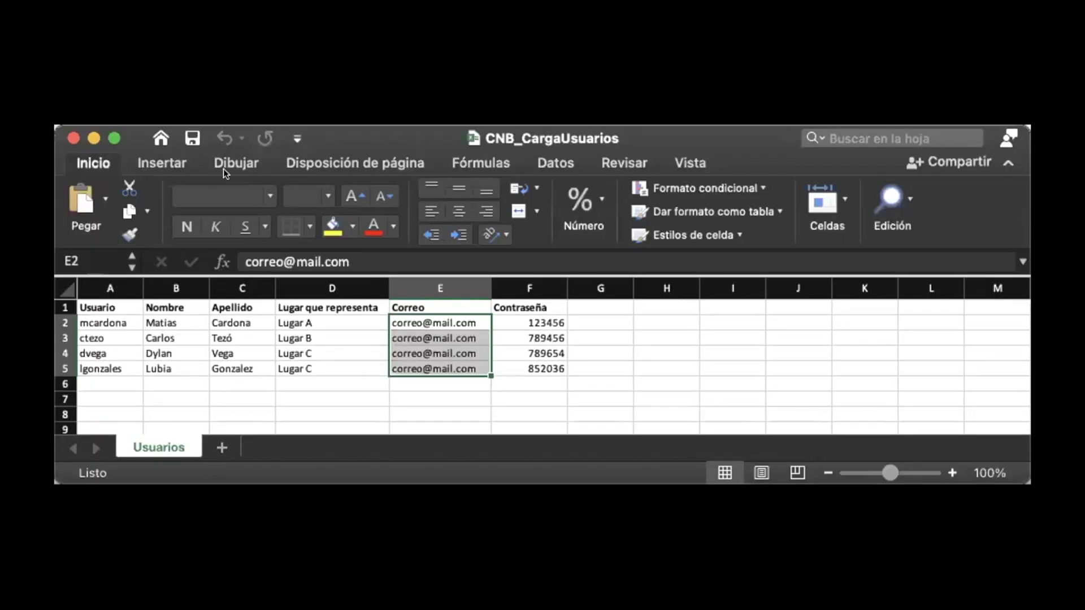
# Step: Maximise the workbook and clear the sample username in cell A2
pyautogui.click(112, 136)
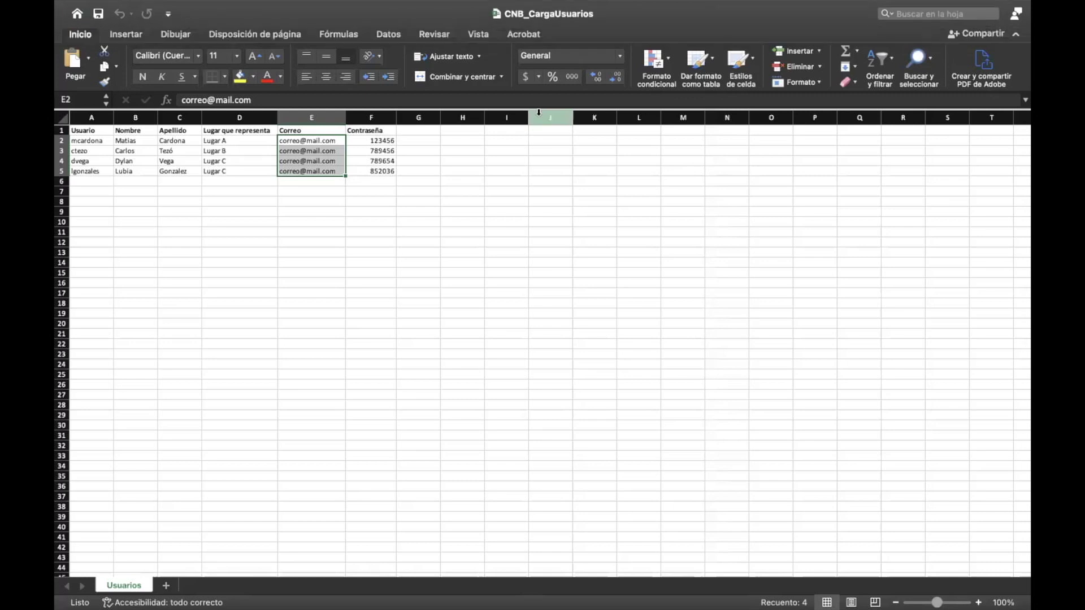
pyautogui.scroll(5, 187, 217)
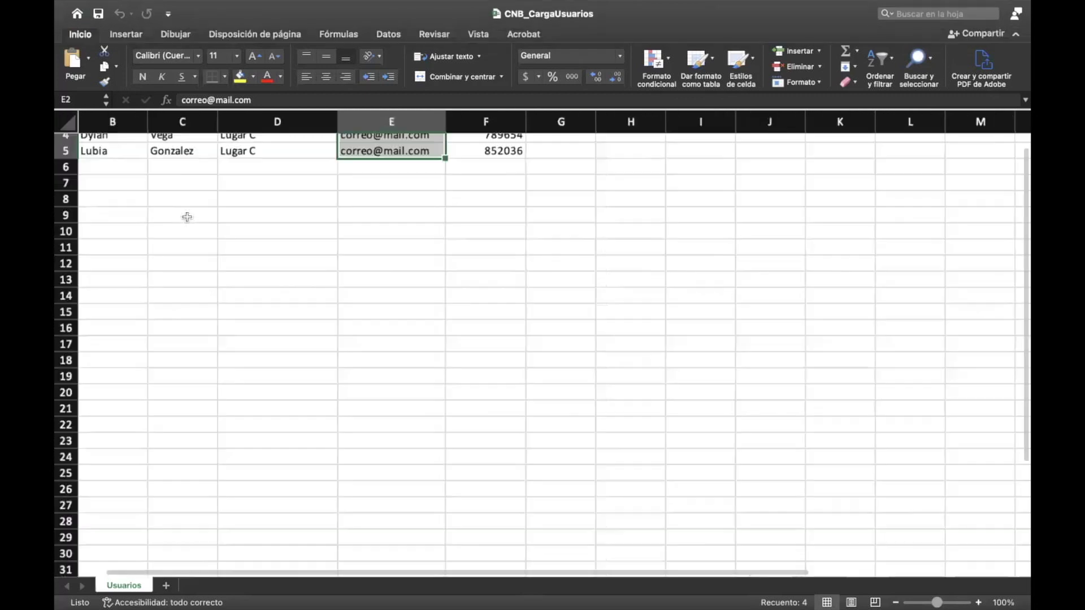
pyautogui.click(142, 181)
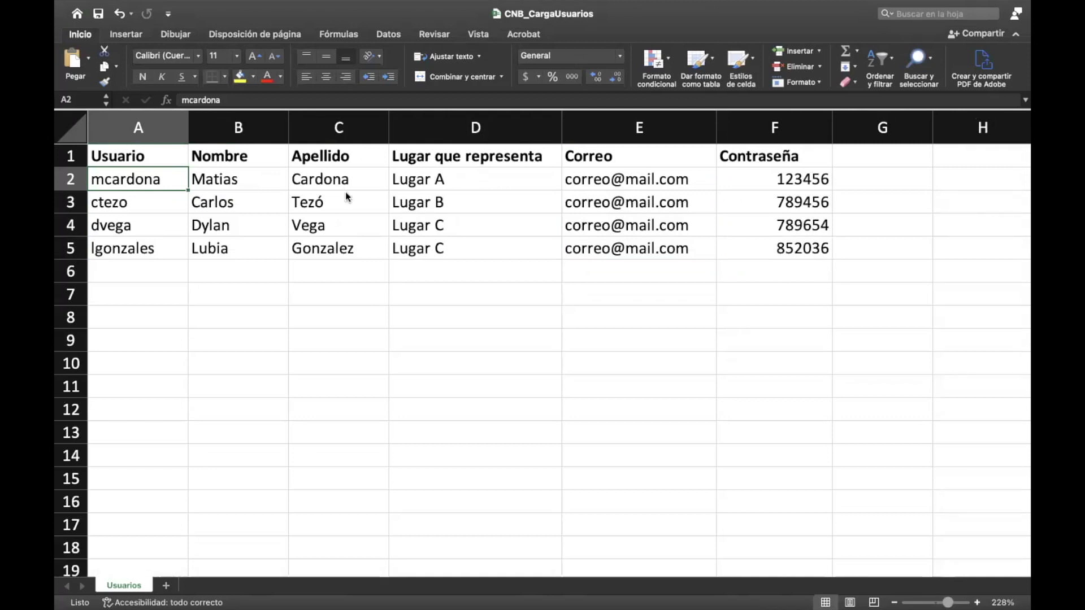
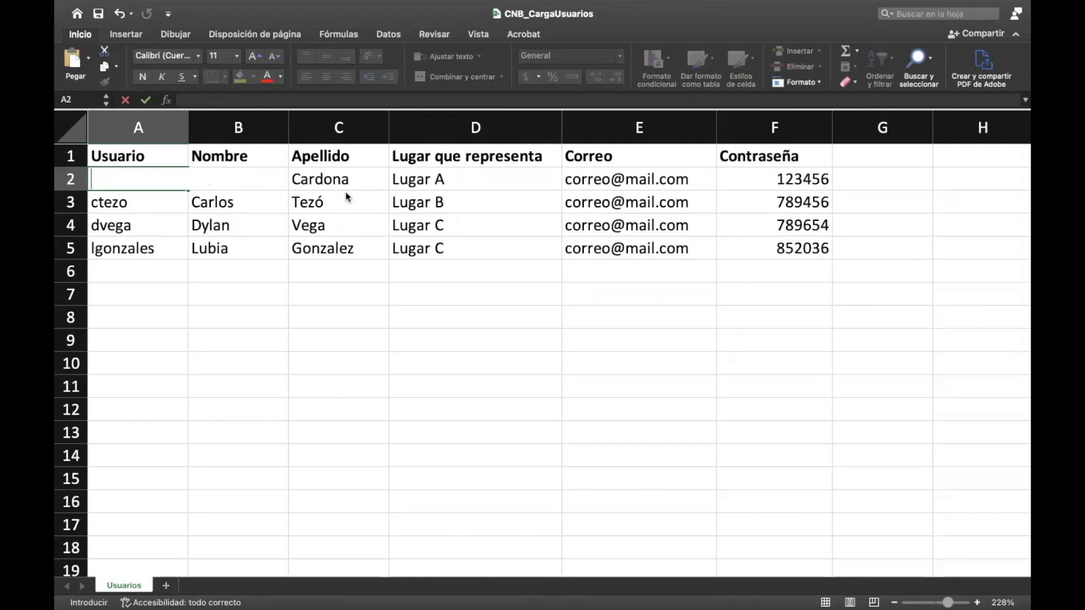
pyautogui.press('Tab')
# Step: Enter the new participant's first name in B2 and surname in C2
pyautogui.write('cris')
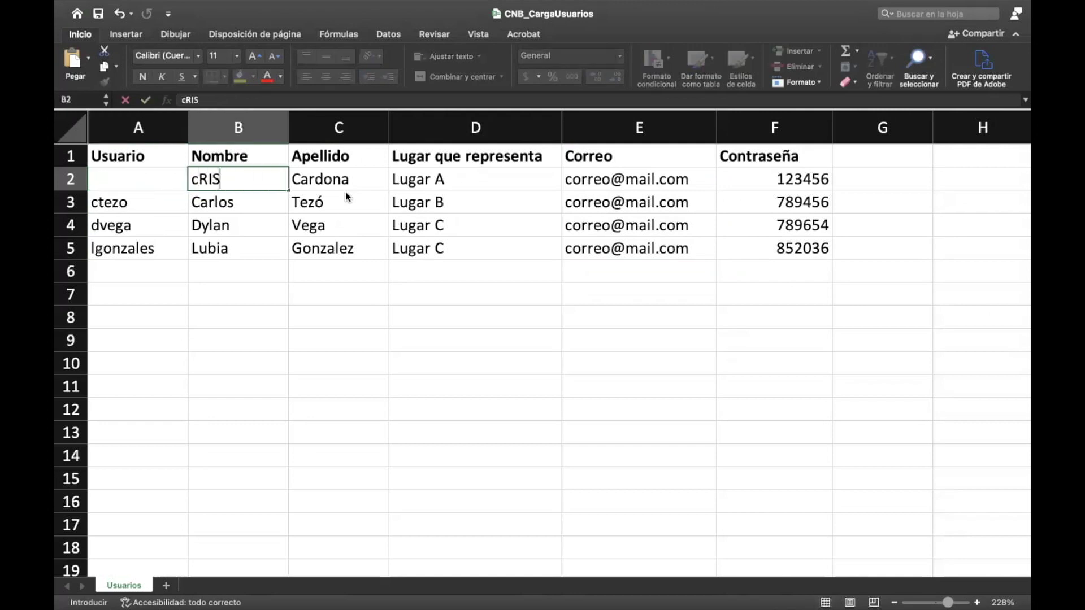
pyautogui.press('BackSpace')
pyautogui.press('BackSpace')
pyautogui.press('BackSpace')
pyautogui.press('BackSpace')
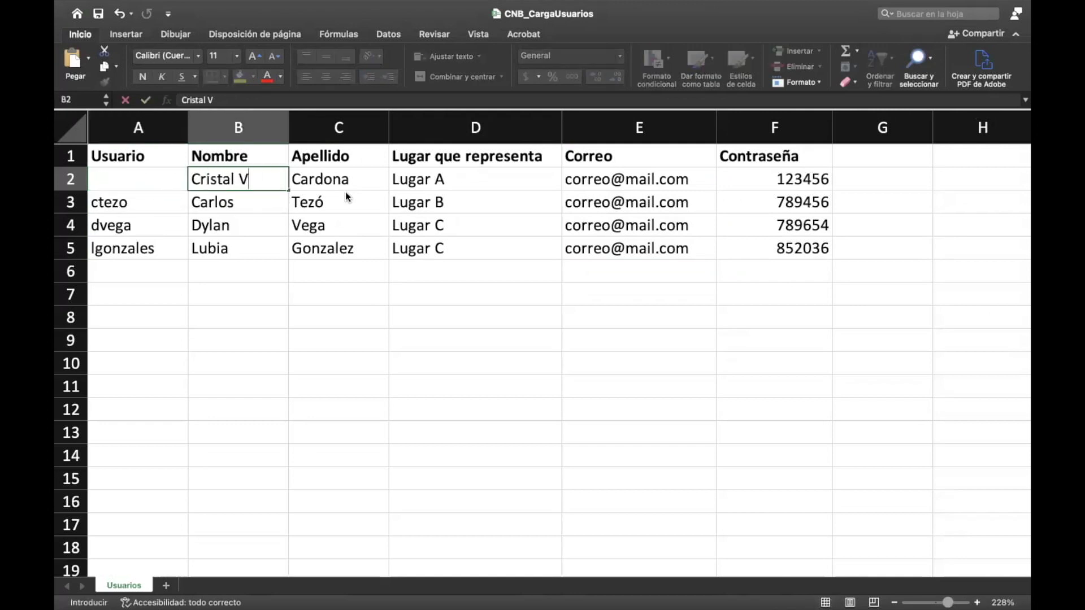
pyautogui.press('Tab')
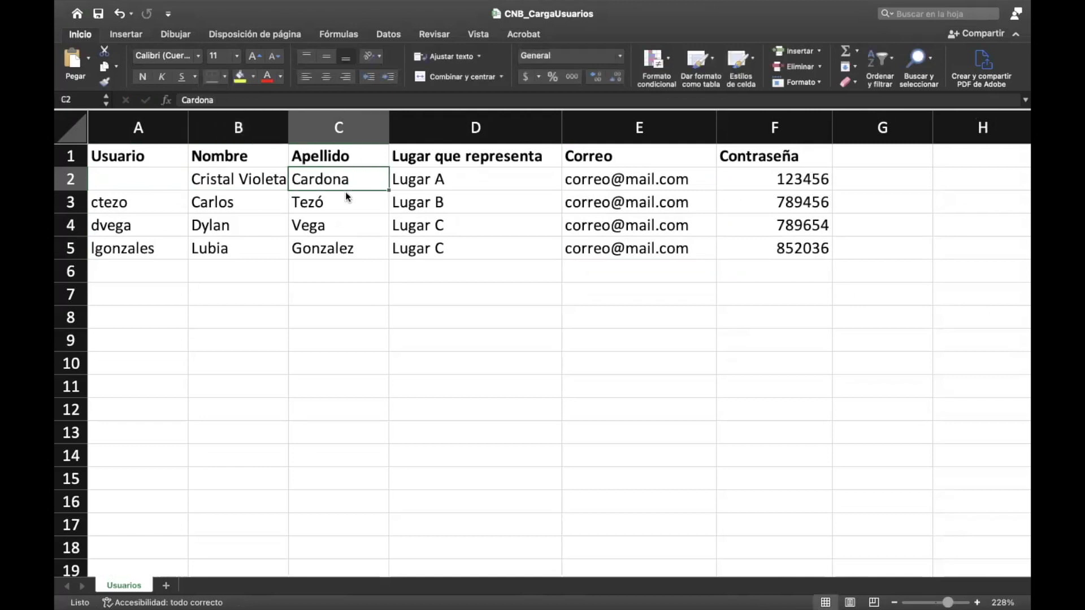
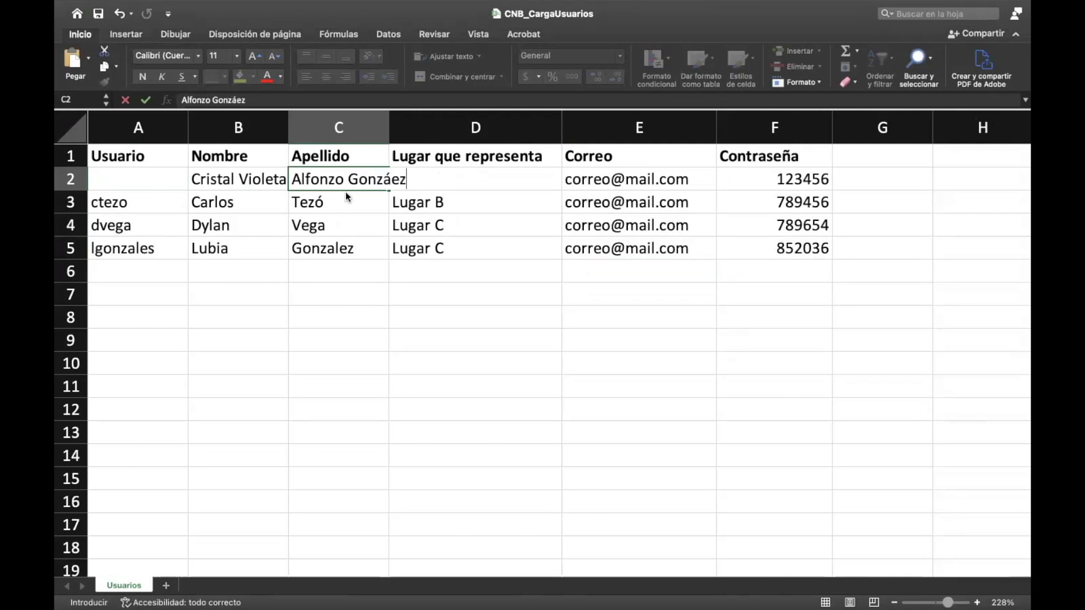
# Step: Type the new participant's username into cell A2
pyautogui.click(154, 179)
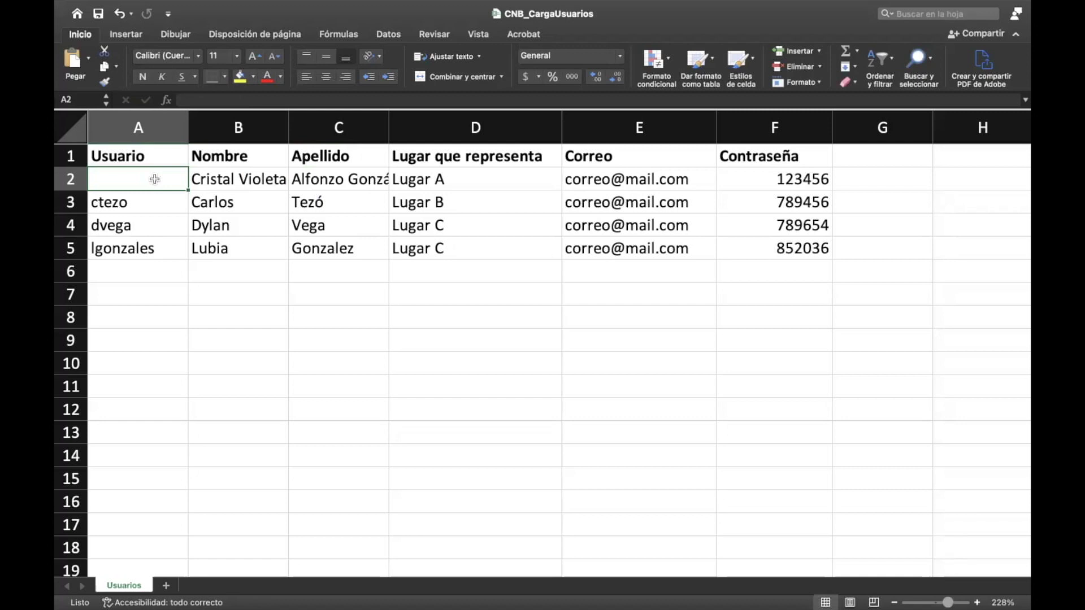
pyautogui.write('C')
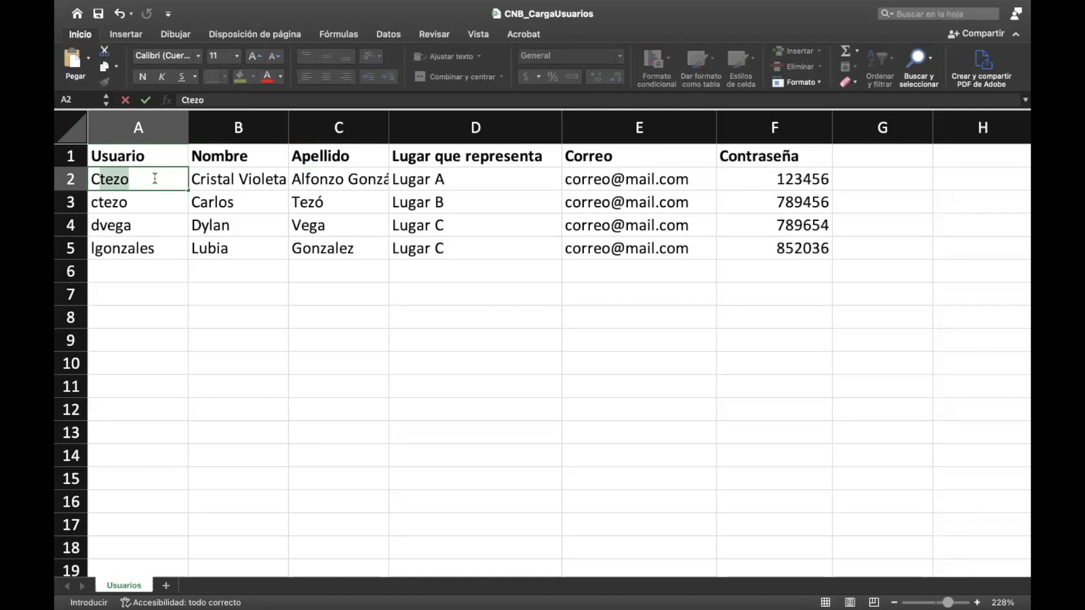
pyautogui.write('aL')
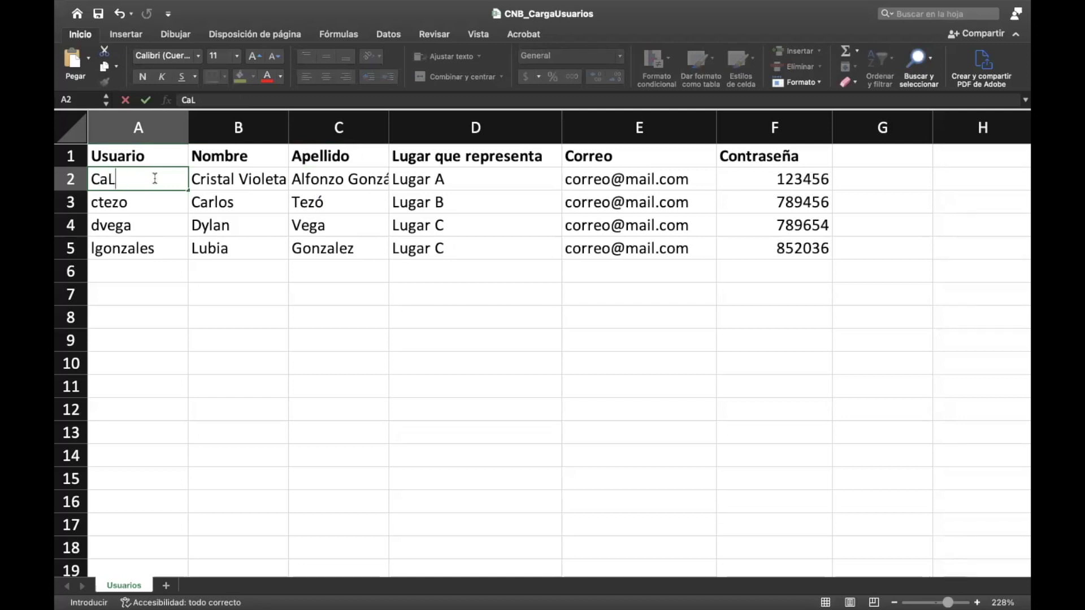
pyautogui.press('BackSpace')
pyautogui.write('lfgo')
pyautogui.click(269, 178)
# Step: Set the place represented in D2 to Chicoasén
pyautogui.click(445, 178)
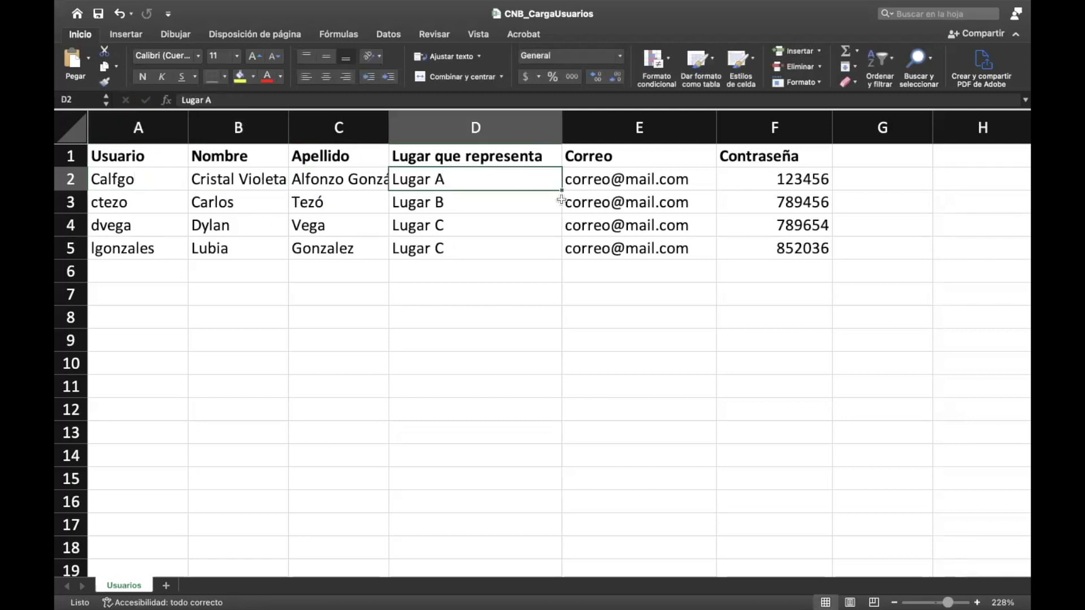
pyautogui.write('Disre')
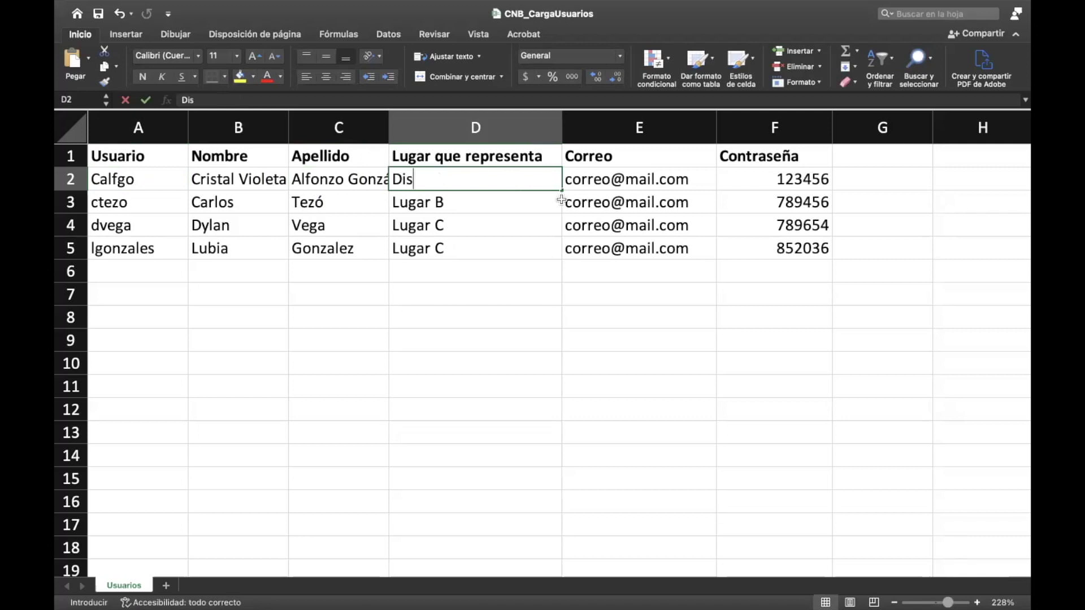
pyautogui.press('BackSpace')
pyautogui.press('BackSpace')
pyautogui.press('BackSpace')
pyautogui.press('BackSpace')
pyautogui.press('BackSpace')
pyautogui.write('C')
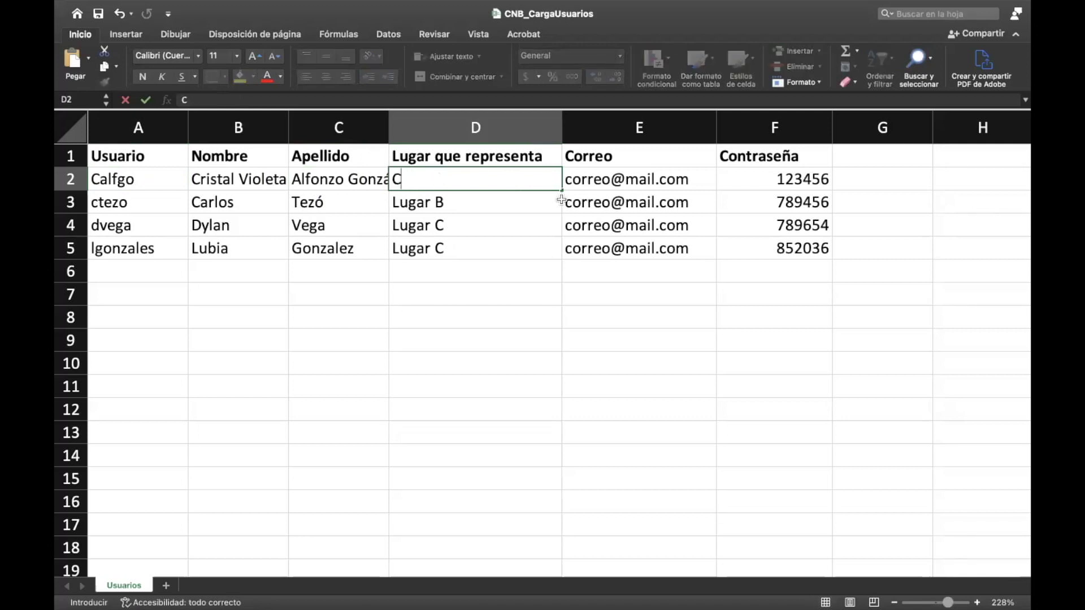
pyautogui.write('hicoasén')
pyautogui.press('Tab')
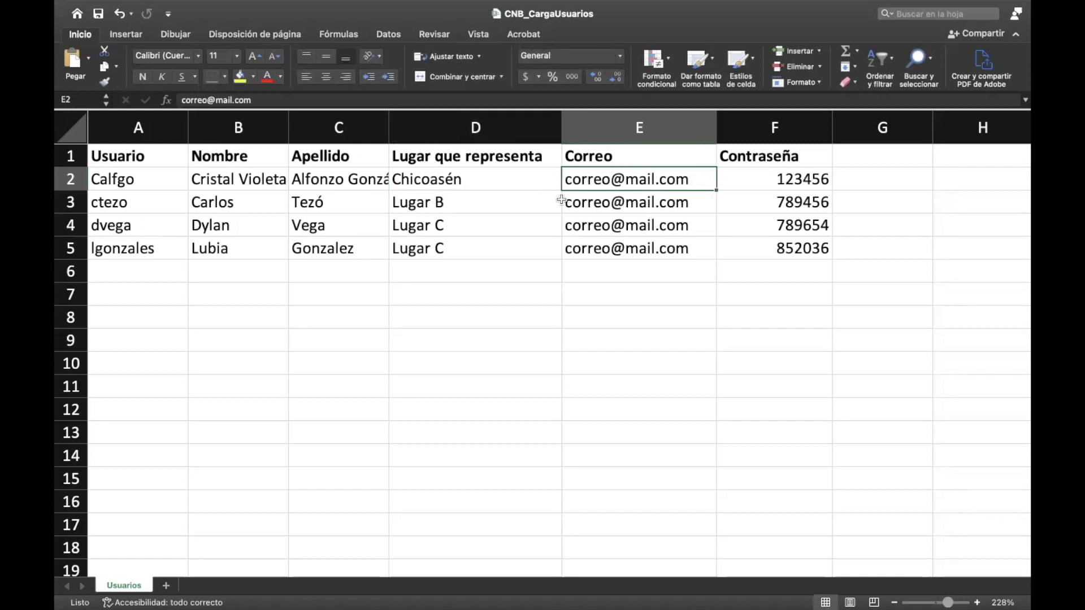
# Step: Replace the sample e-mail in E2 with the participant's address, then return to A3
pyautogui.press('F2')
pyautogui.hotkey('shift', 'Home')
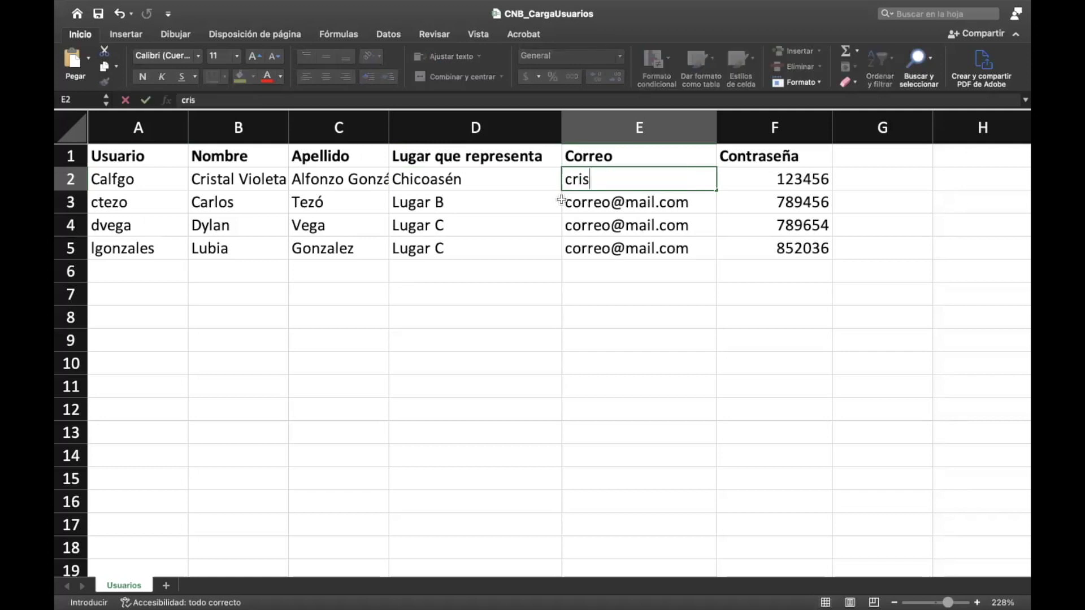
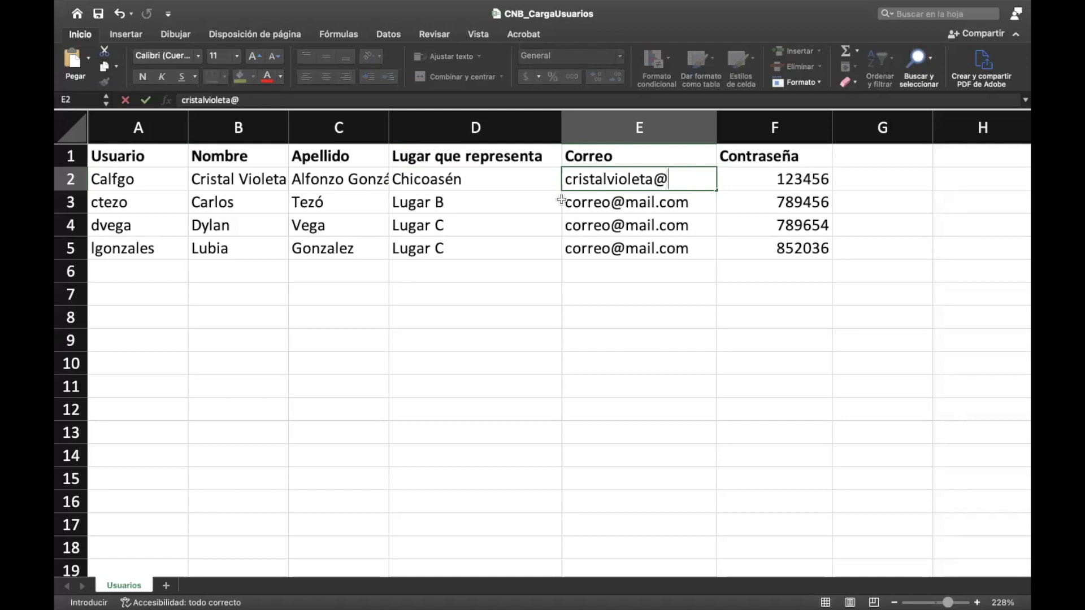
pyautogui.press('Tab')
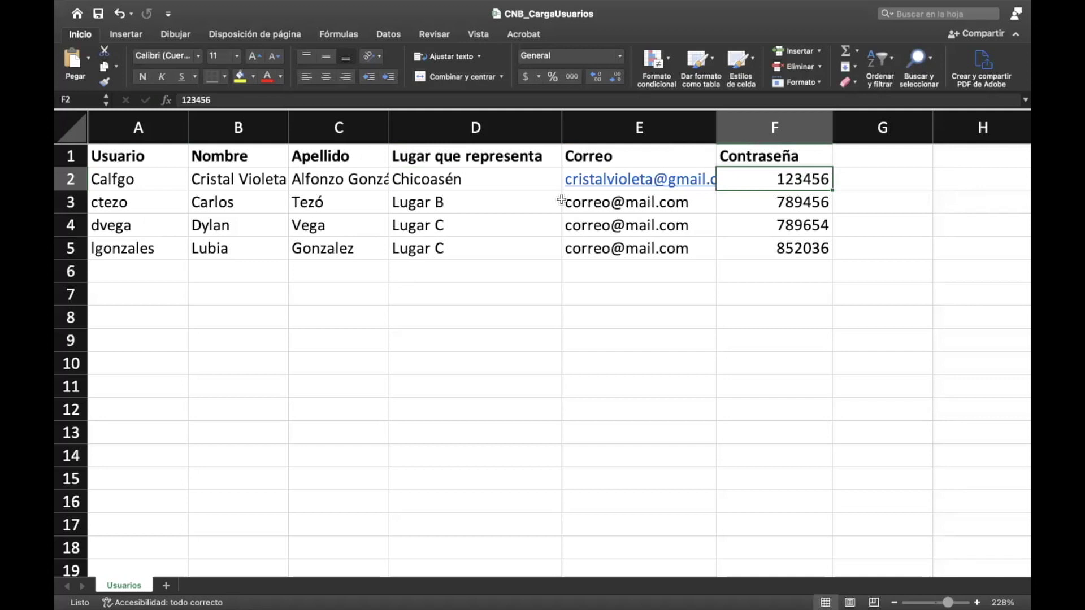
pyautogui.press('Down')
pyautogui.press('Down')
pyautogui.press('Down')
pyautogui.press('Up')
pyautogui.press('Up')
pyautogui.press('Down')
pyautogui.press('Left')
pyautogui.press('Left')
pyautogui.press('Left')
pyautogui.press('Left')
pyautogui.press('Left')
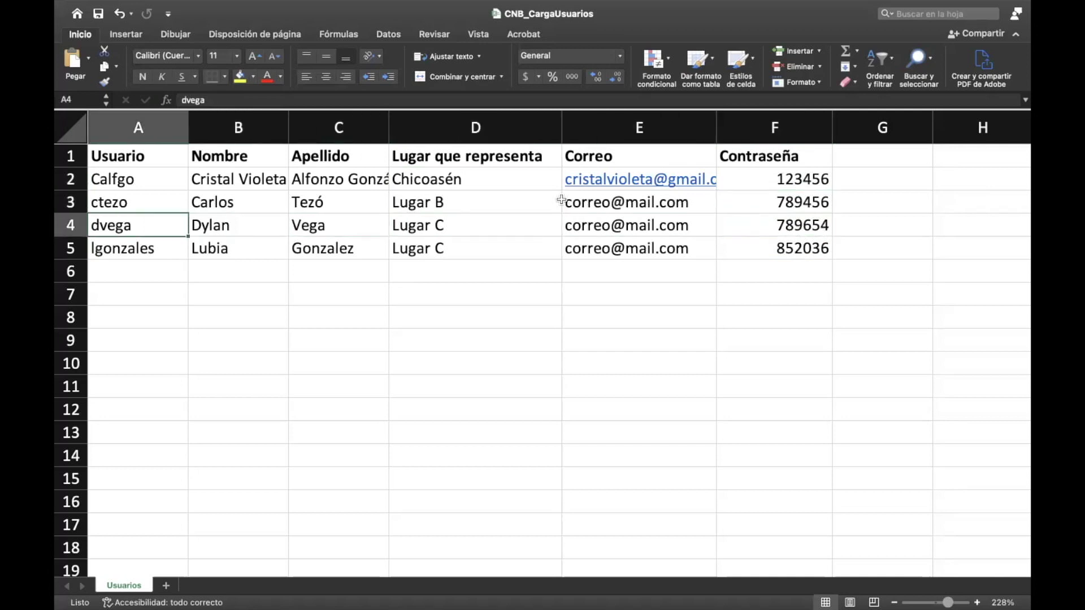
pyautogui.press('Up')
pyautogui.moveTo(845, 7)
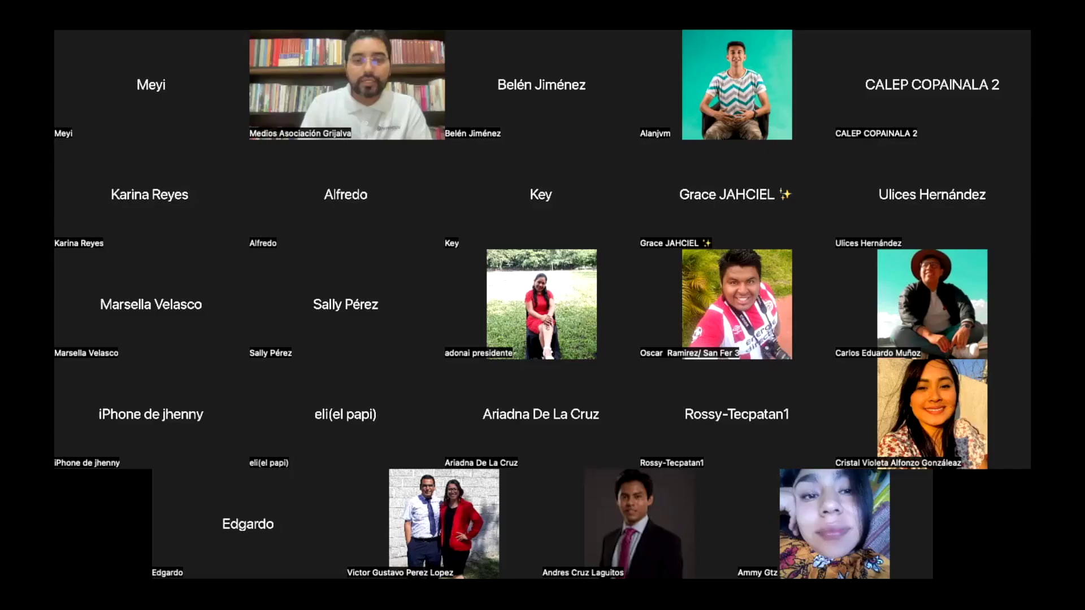
# Step: Overwrite row 3's first name and surname with the second participant's
pyautogui.click(588, 8)
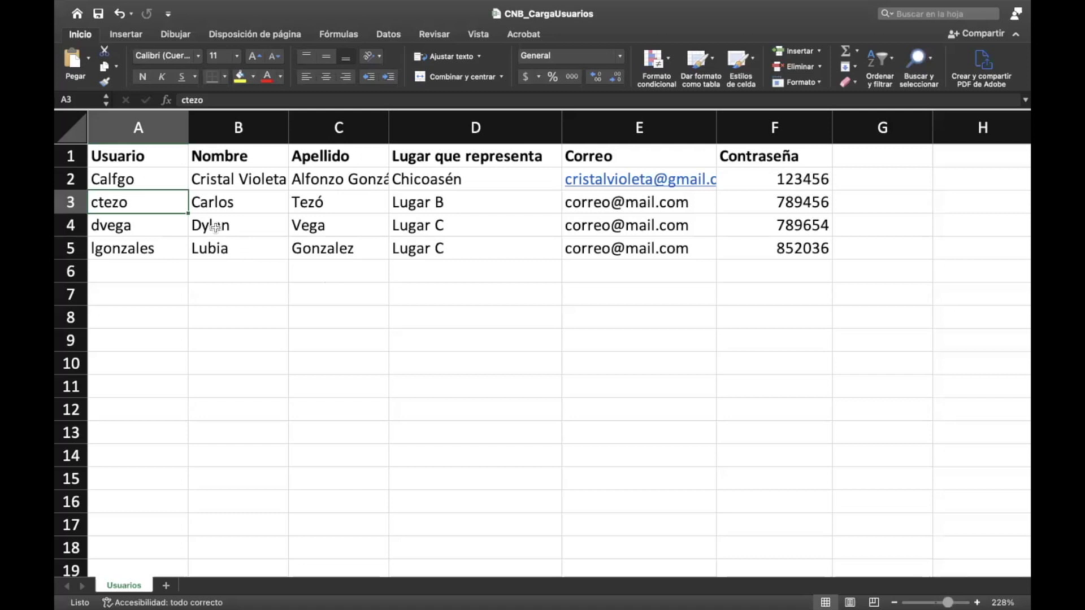
pyautogui.press('Right')
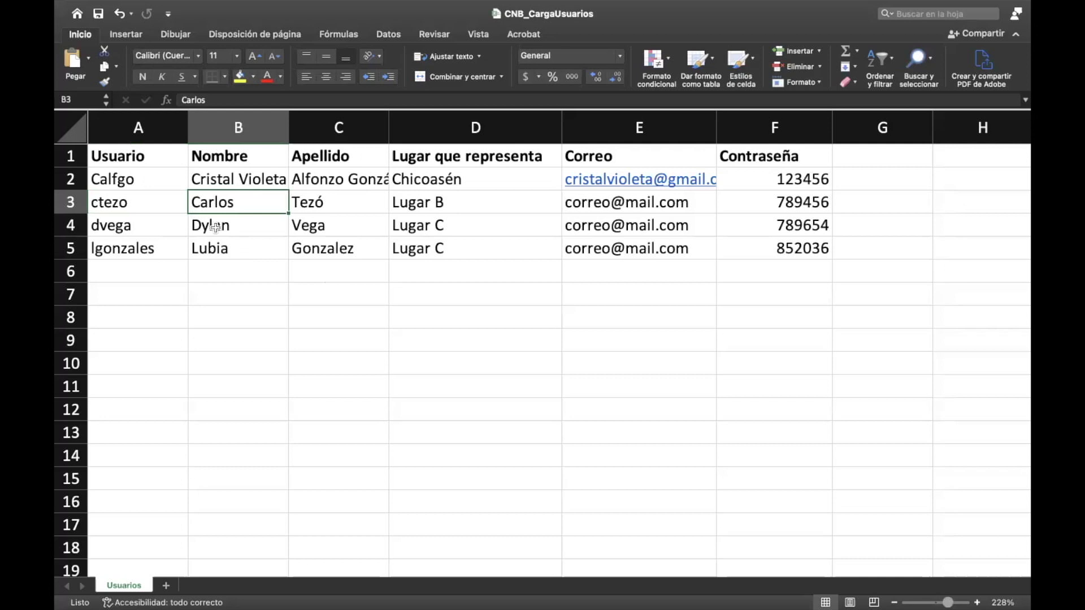
pyautogui.press('Tab')
pyautogui.press('Tab')
# Step: Set row 3's place to Copainalá 1 and enter the participant's e-mail
pyautogui.write('Copainal')
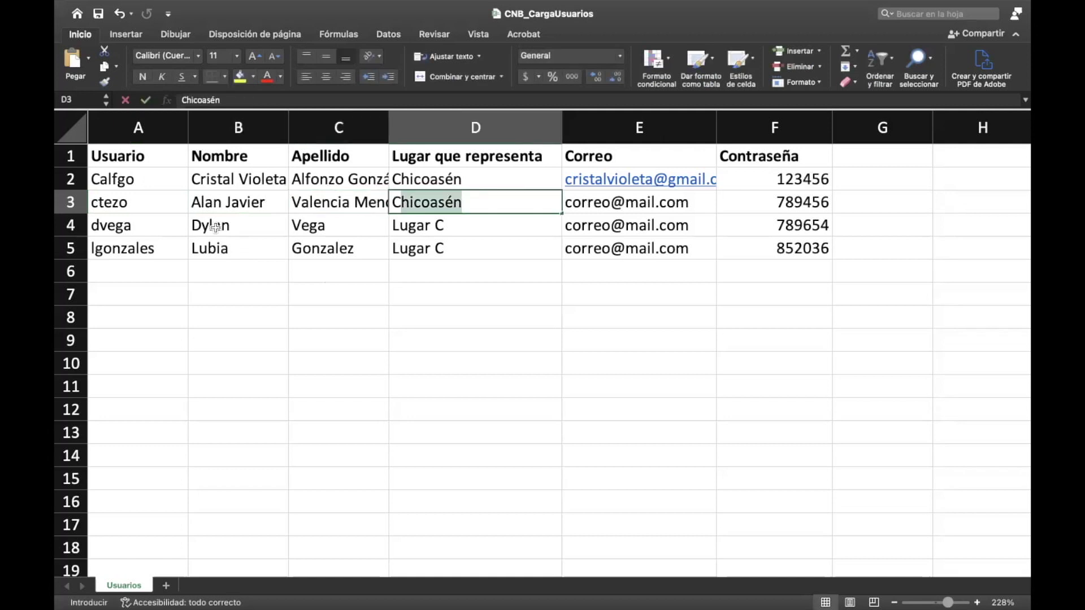
pyautogui.write('á 1')
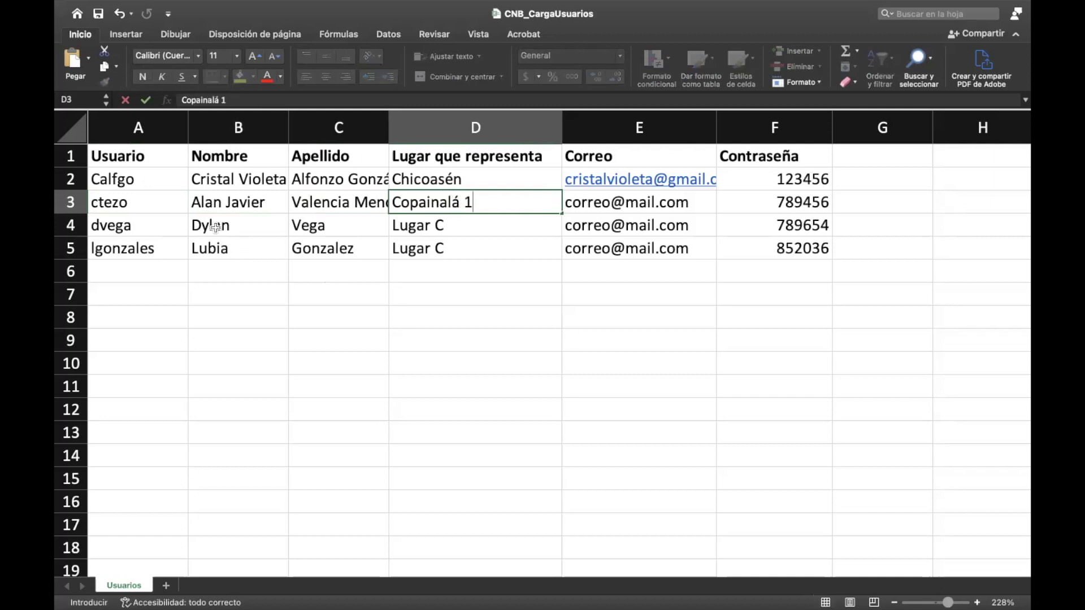
pyautogui.press('Tab')
pyautogui.press('Tab')
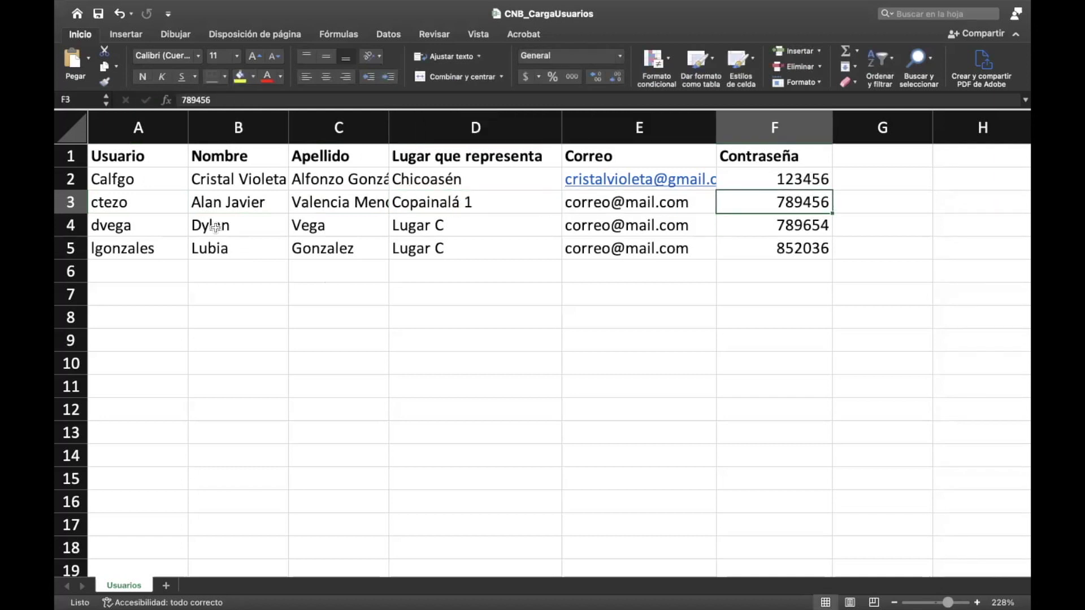
pyautogui.press('Left')
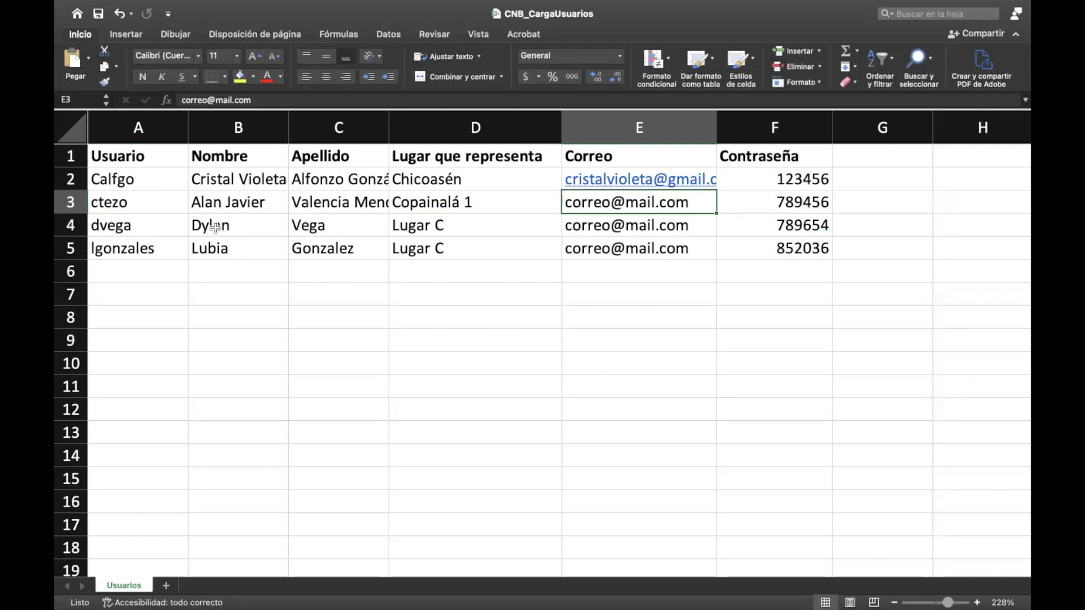
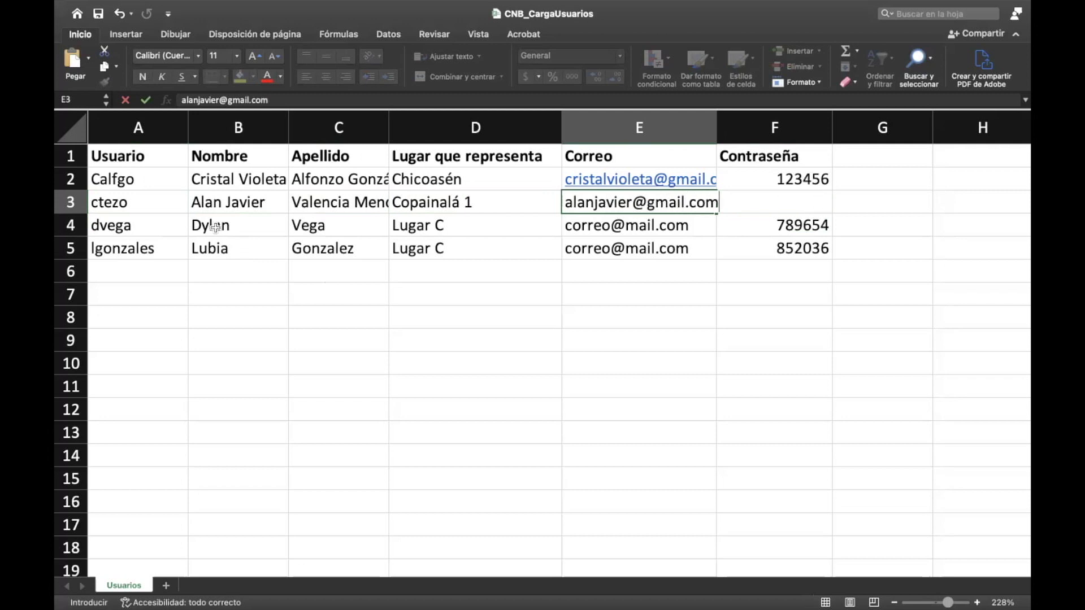
pyautogui.press('Tab')
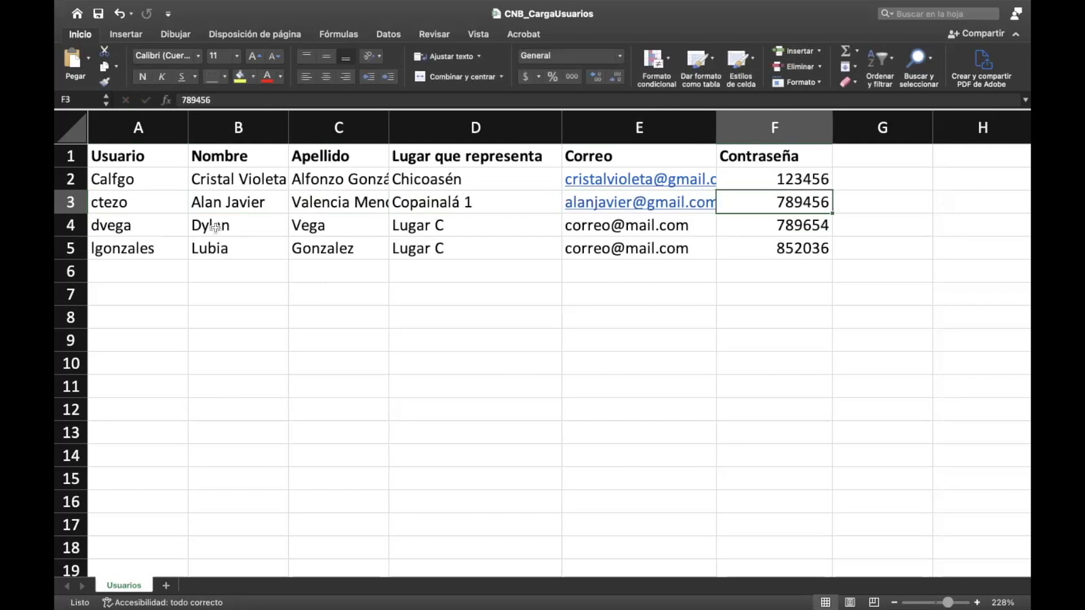
pyautogui.press('Left')
pyautogui.press('Left')
pyautogui.press('Left')
pyautogui.press('Left')
pyautogui.press('Left')
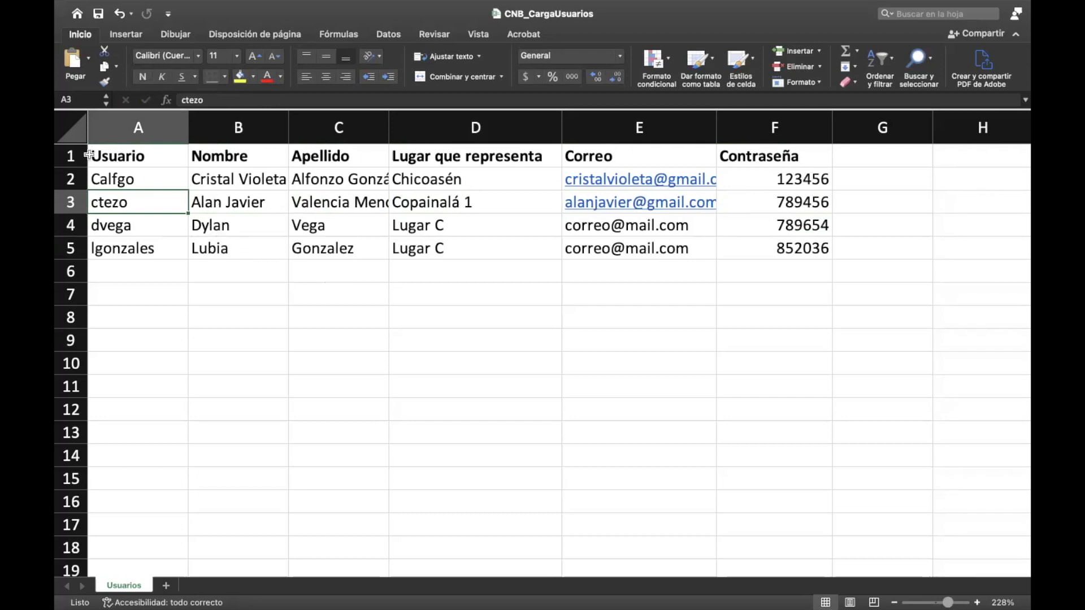
# Step: Change the first letter of the A2 username to lowercase
pyautogui.doubleClick(100, 180)
pyautogui.press('BackSpace')
pyautogui.write('C')
pyautogui.press('BackSpace')
pyautogui.write('c')
pyautogui.press('Return')
# Step: Enter a new username for row 3's participant in A3
pyautogui.write('avalme')
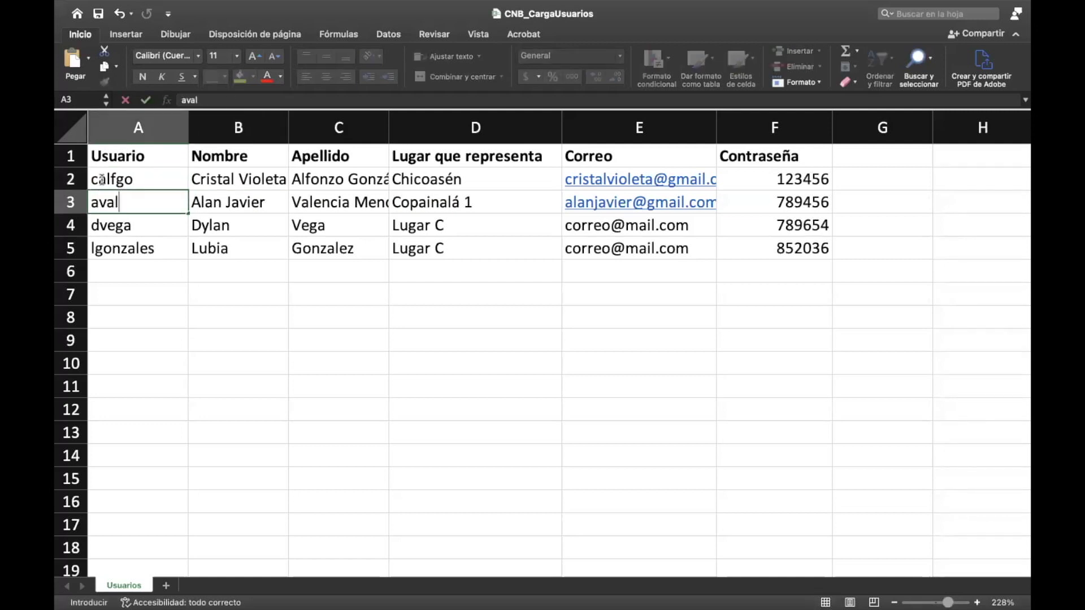
pyautogui.press('Tab')
pyautogui.press('Tab')
pyautogui.press('Tab')
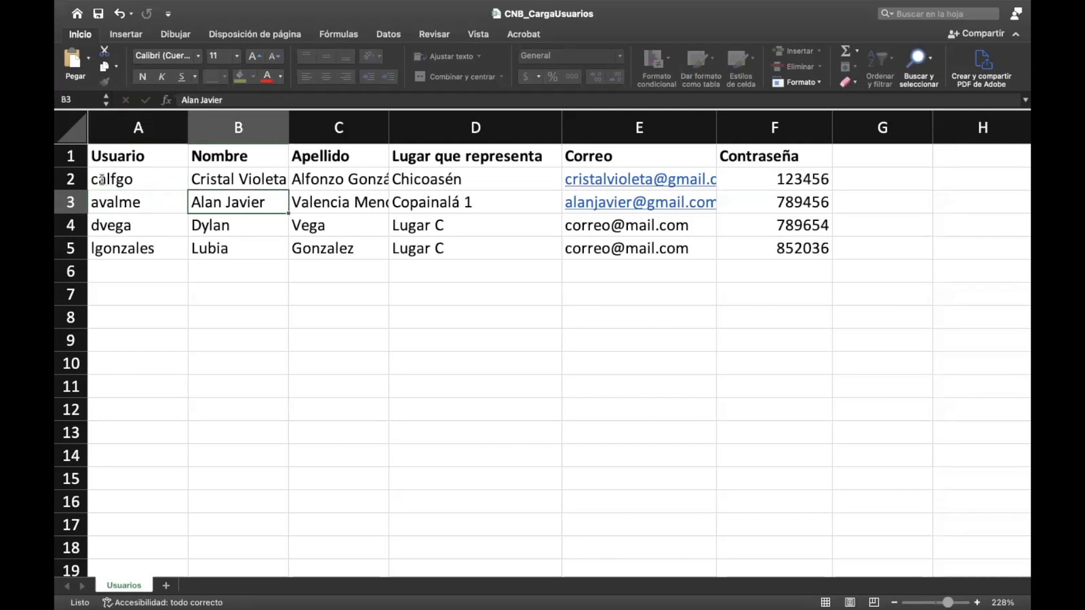
pyautogui.press('Left')
pyautogui.press('Left')
pyautogui.press('Left')
pyautogui.press('Down')
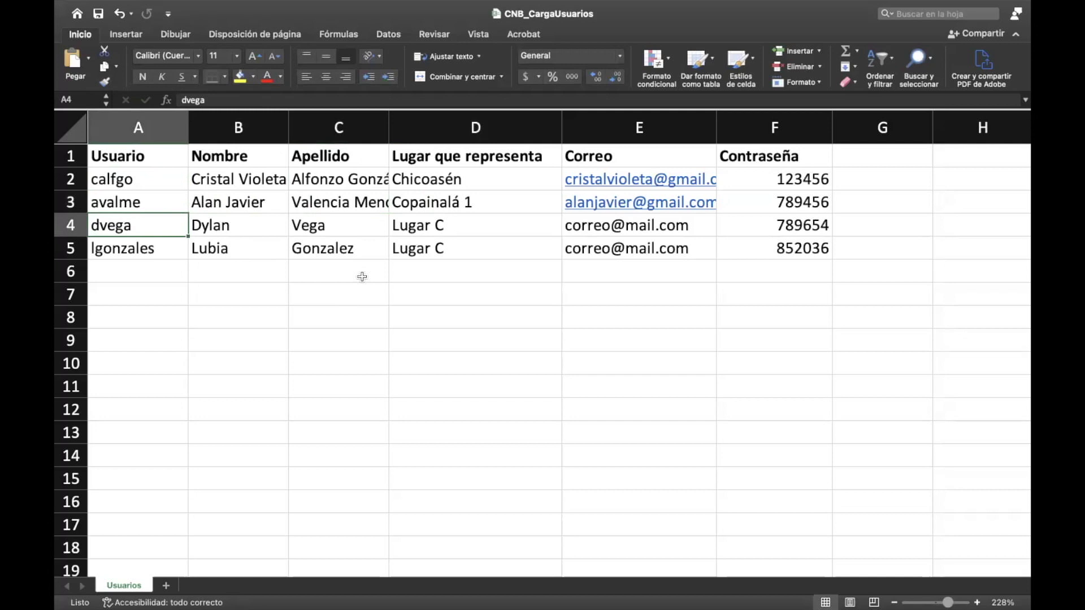
# Step: Start typing the third participant's first name into B4
pyautogui.moveTo(660, 41)
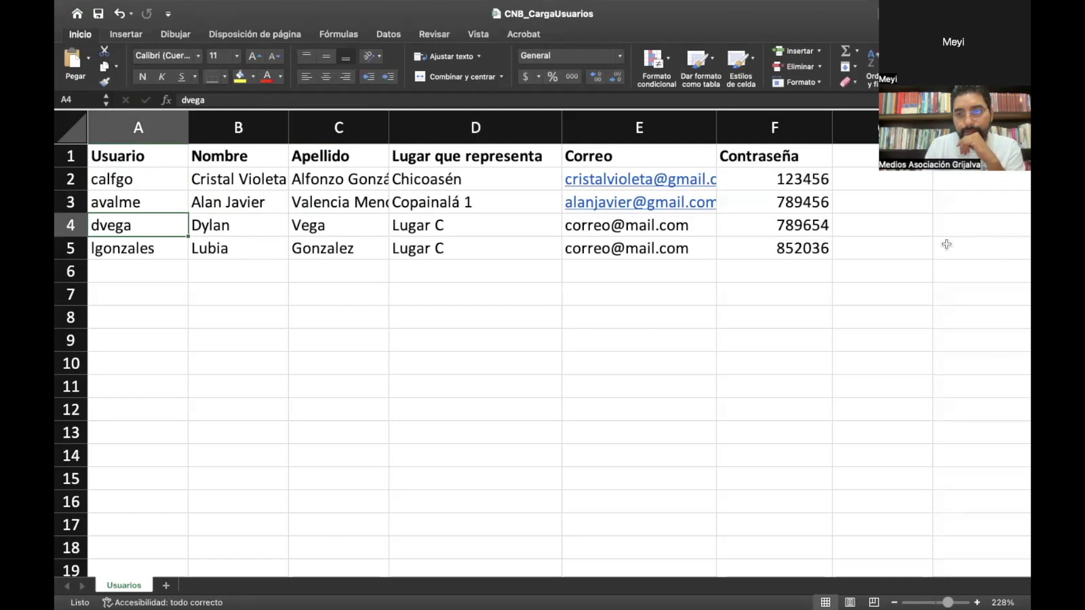
pyautogui.moveTo(944, 245); pyautogui.dragTo(942, 364)
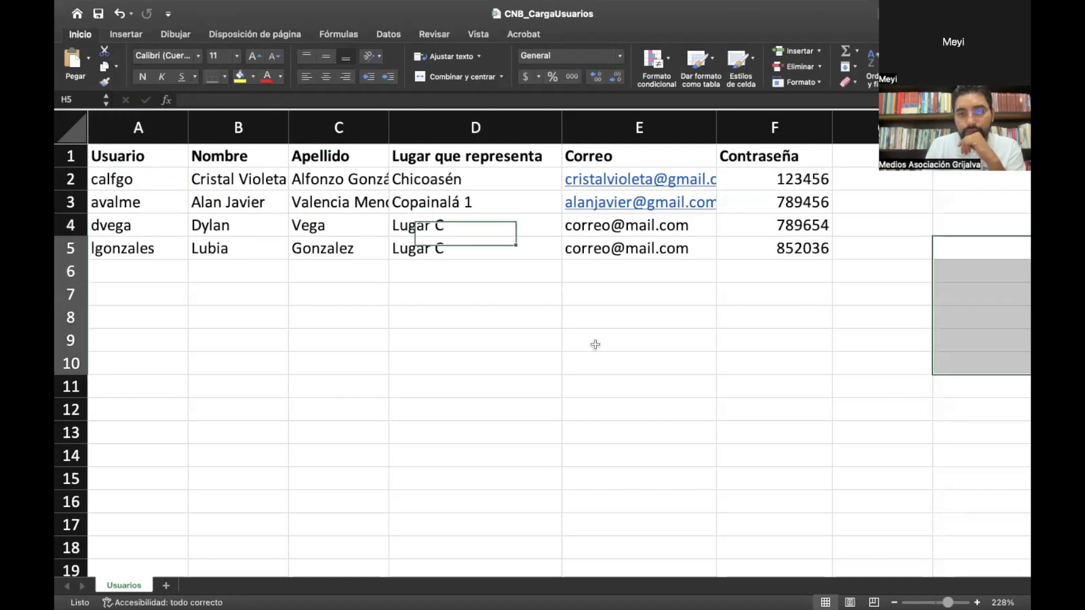
pyautogui.click(565, 339)
pyautogui.click(136, 228)
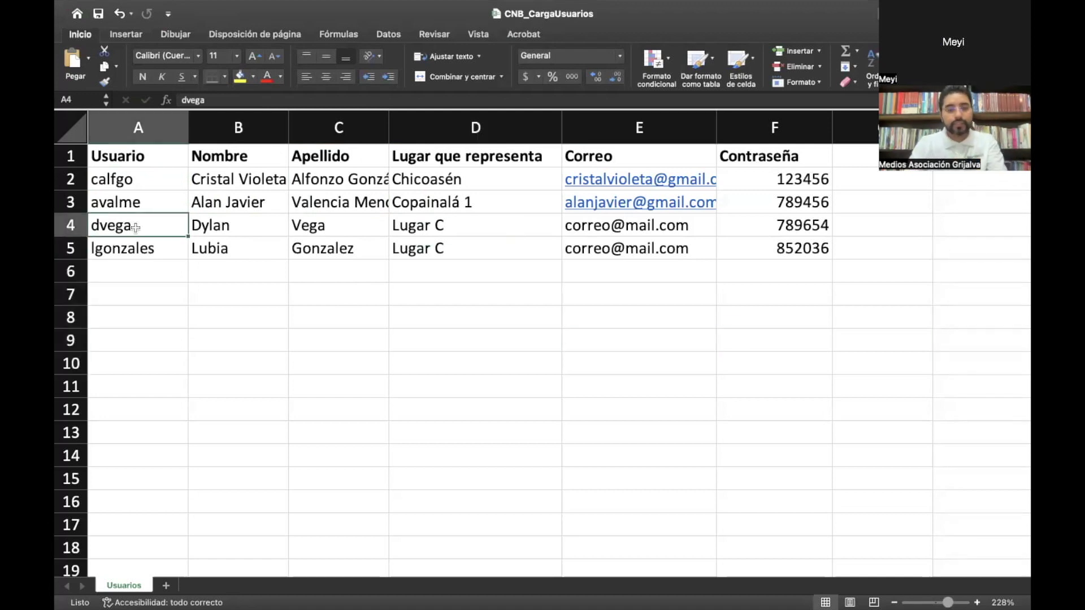
pyautogui.press('Tab')
pyautogui.write('Grace ')
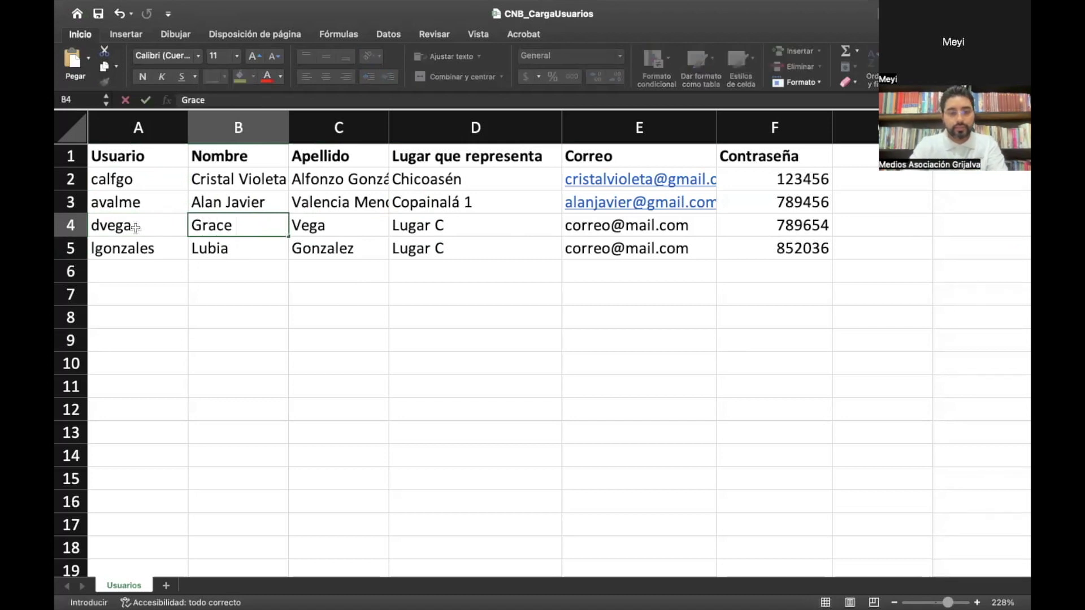
pyautogui.write('Ge')
# Step: Finish row 4's first name and give the row a new username
pyautogui.press('BackSpace')
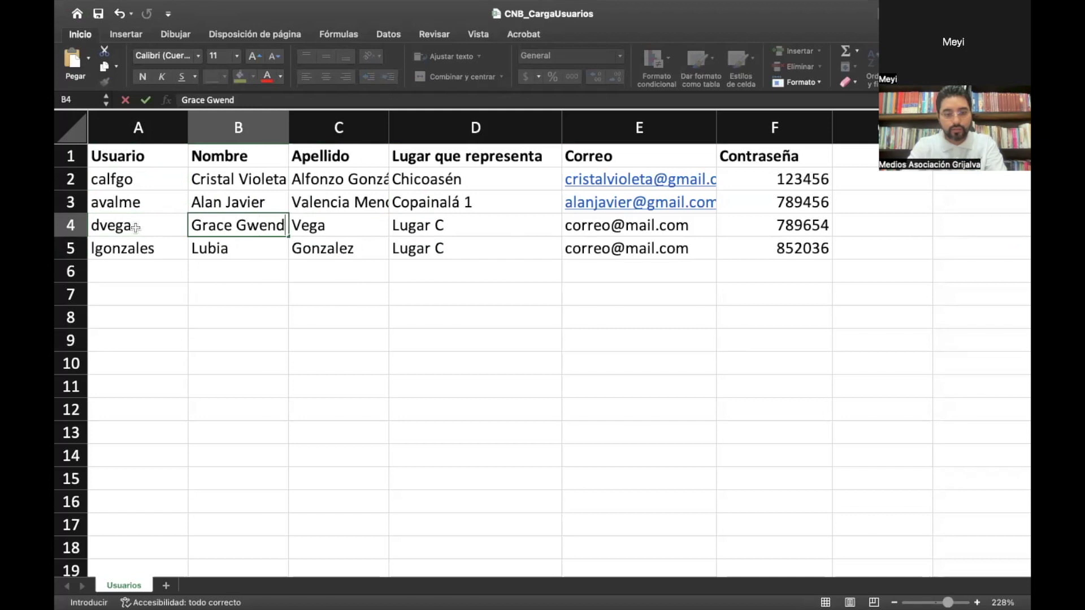
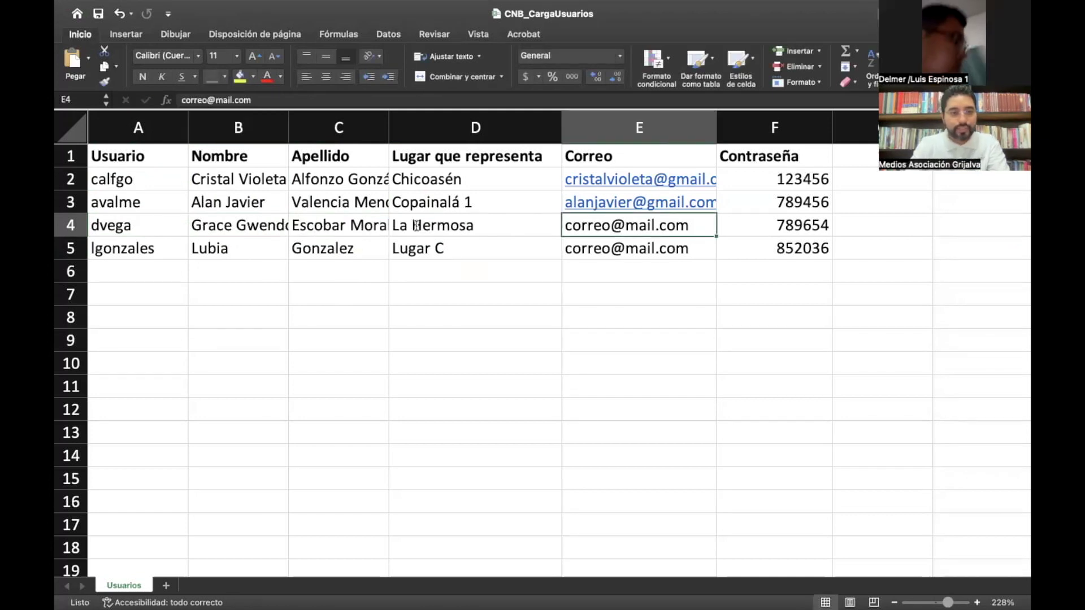
pyautogui.press('Left')
pyautogui.press('Left')
pyautogui.press('Left')
pyautogui.press('Left')
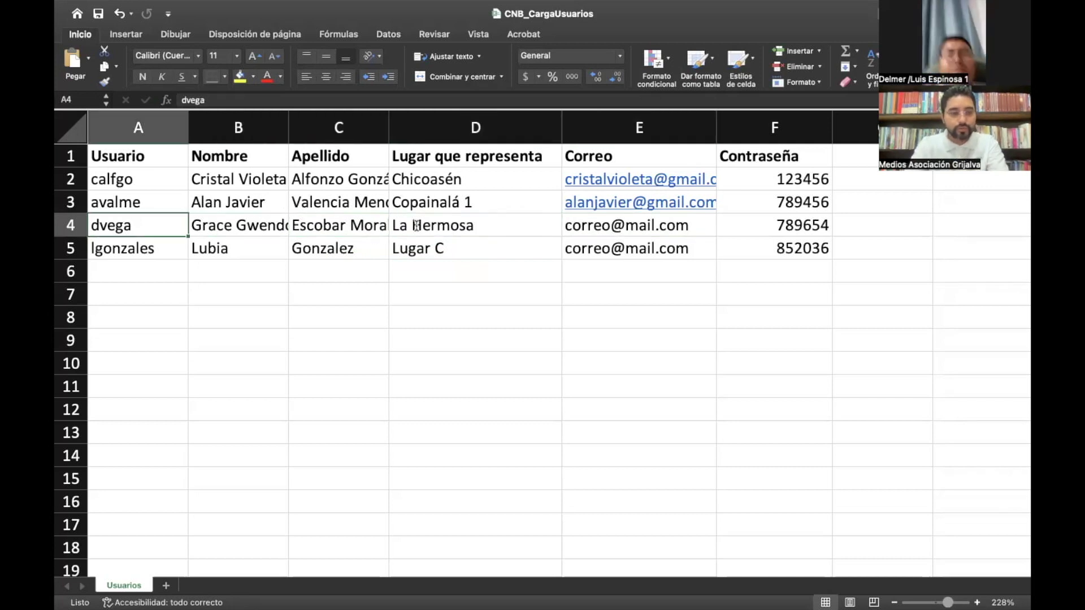
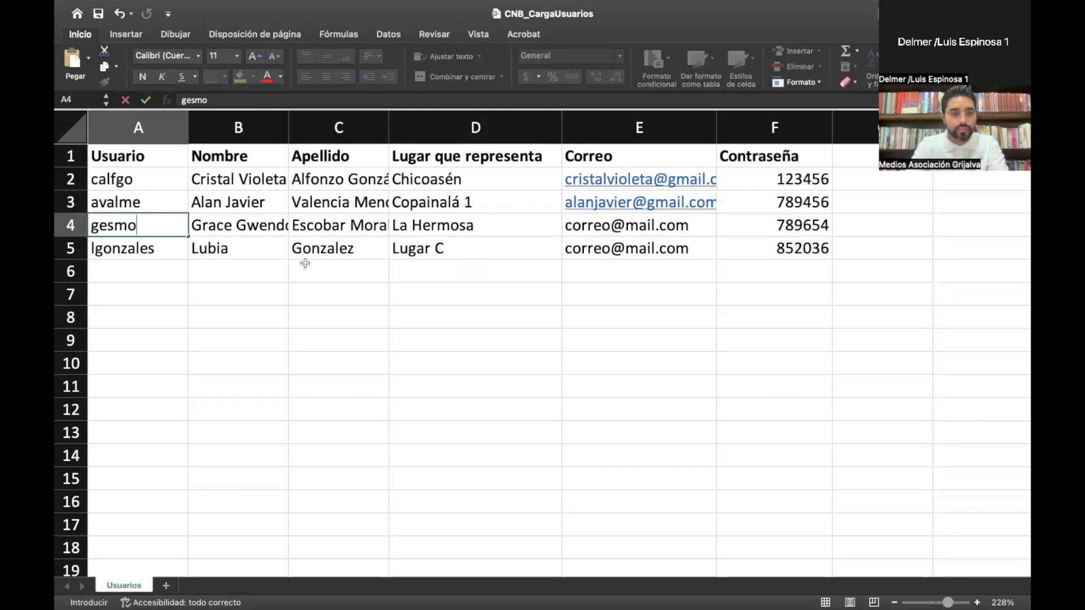
pyautogui.click(476, 296)
# Step: Replace row 4's e-mail with the third participant's address, then move to row 5
pyautogui.click(617, 219)
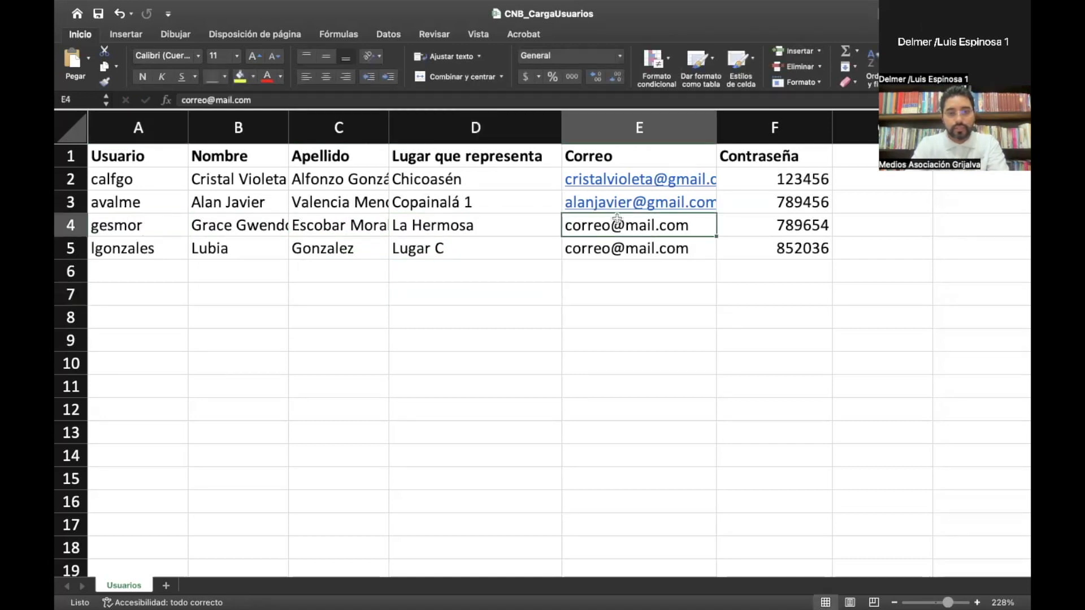
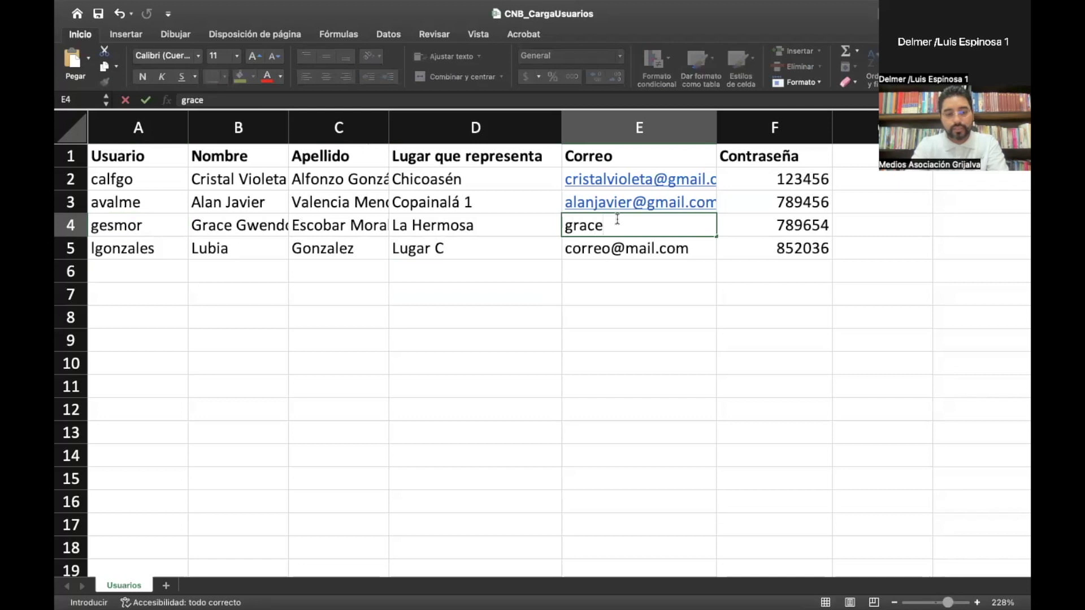
pyautogui.press('Tab')
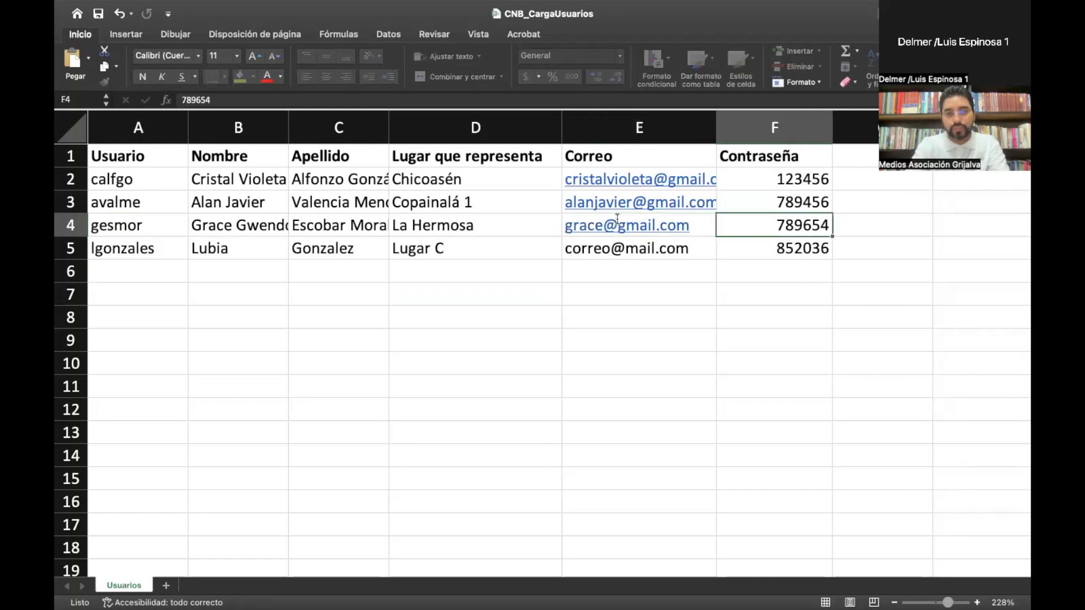
pyautogui.press('Left')
pyautogui.press('Left')
pyautogui.press('Left')
pyautogui.press('Left')
pyautogui.press('Left')
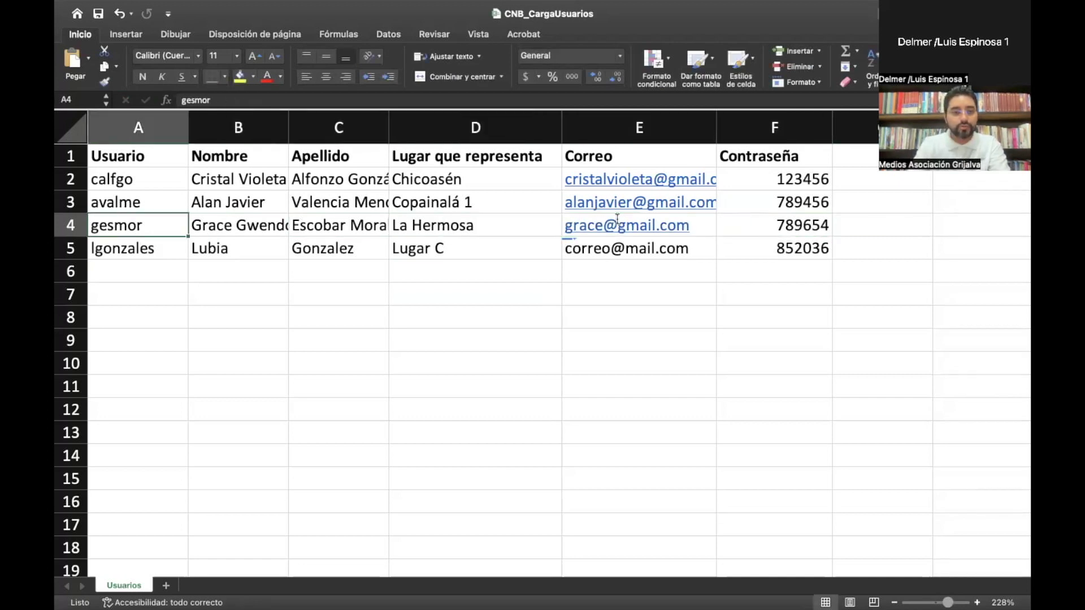
pyautogui.press('Down')
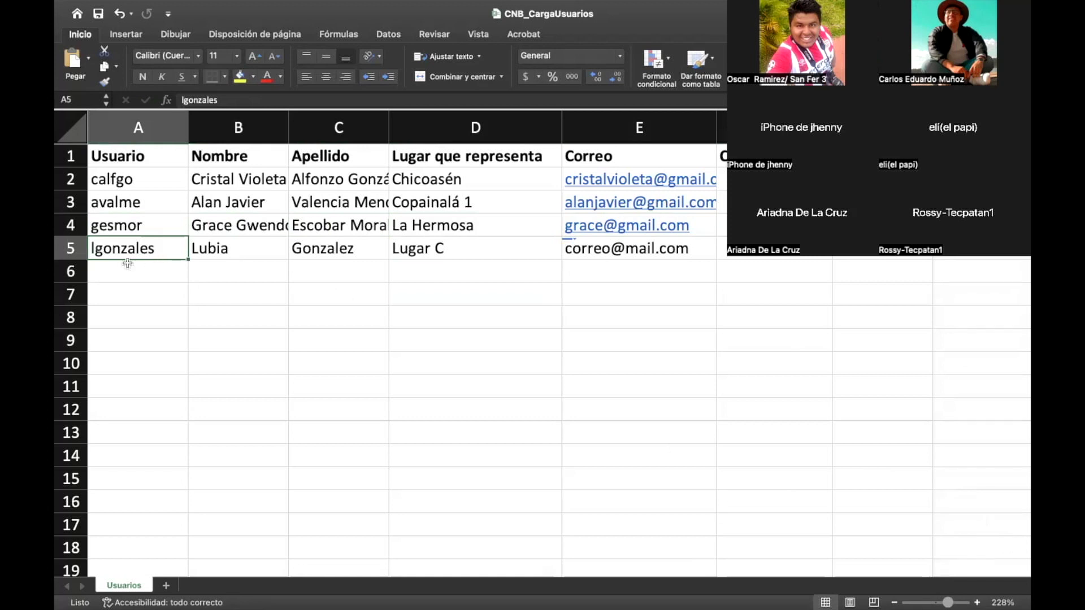
# Step: Enter the fourth participant's first name, surname and username in row 5
pyautogui.click(228, 257)
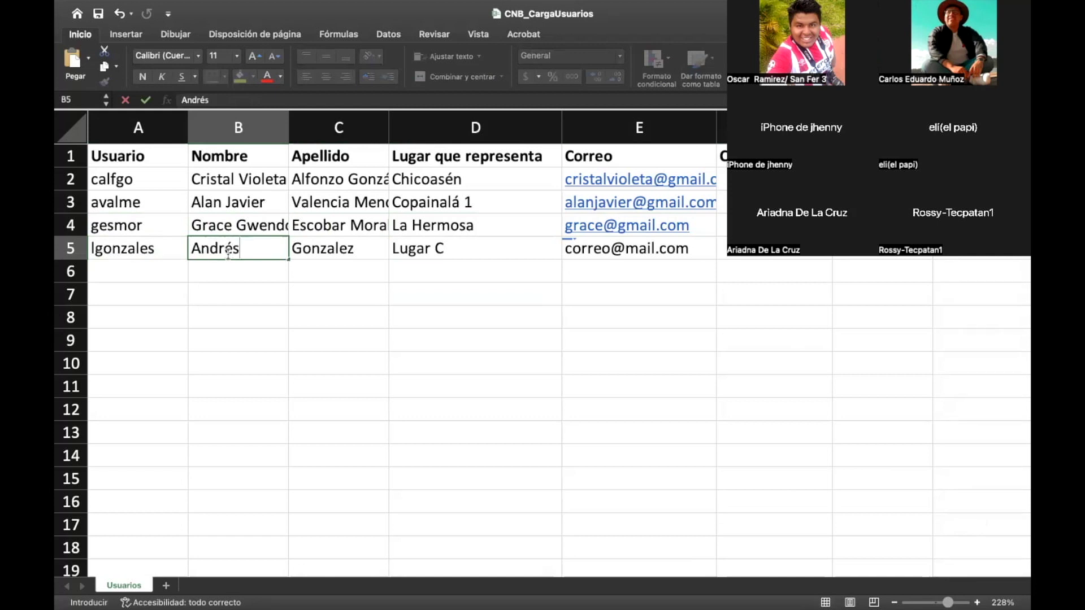
pyautogui.press('Tab')
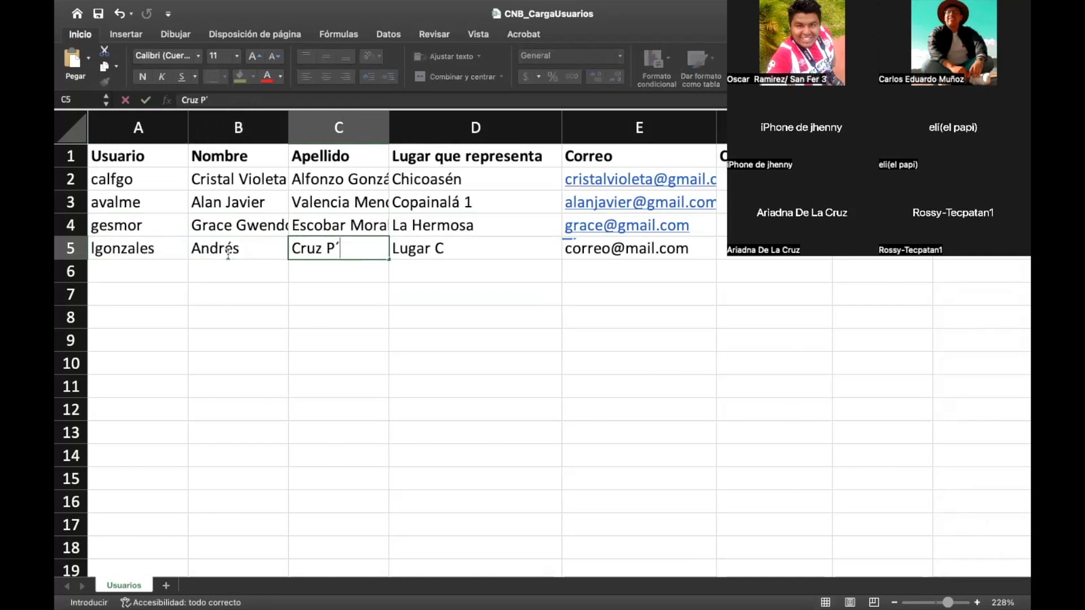
pyautogui.hotkey('shift', 'Tab')
pyautogui.hotkey('shift', 'Tab')
pyautogui.write('a')
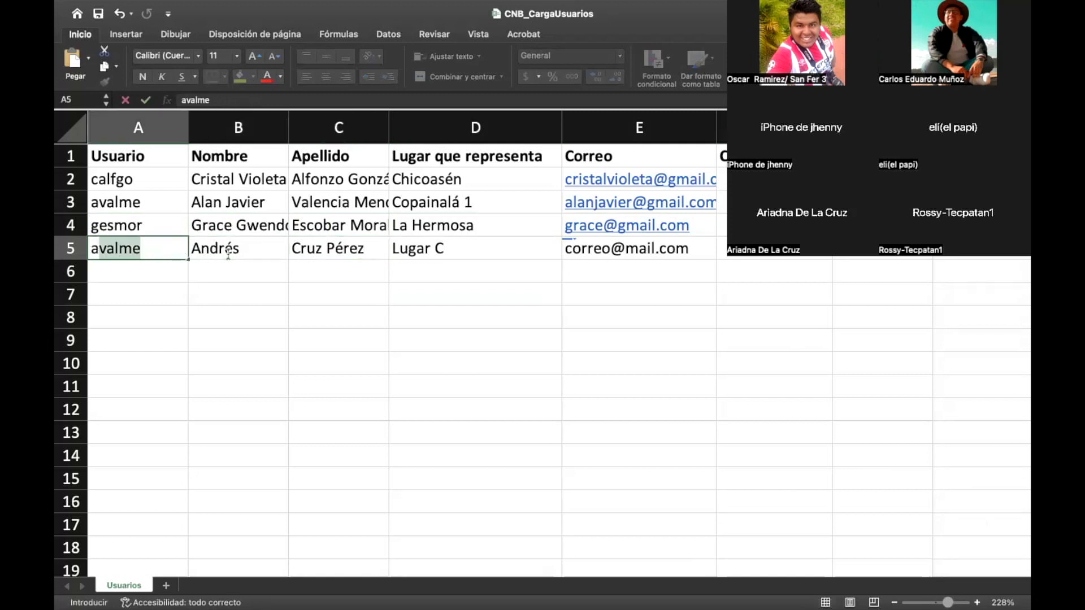
pyautogui.write('c')
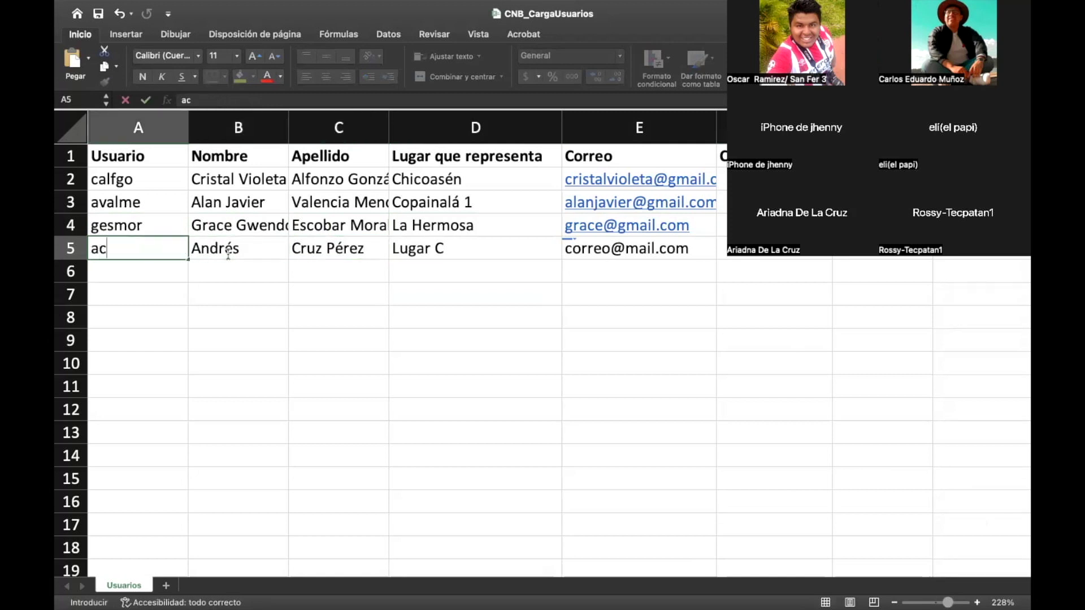
pyautogui.write('rupw')
pyautogui.press('BackSpace')
pyautogui.write('e')
pyautogui.press('Tab')
pyautogui.press('Tab')
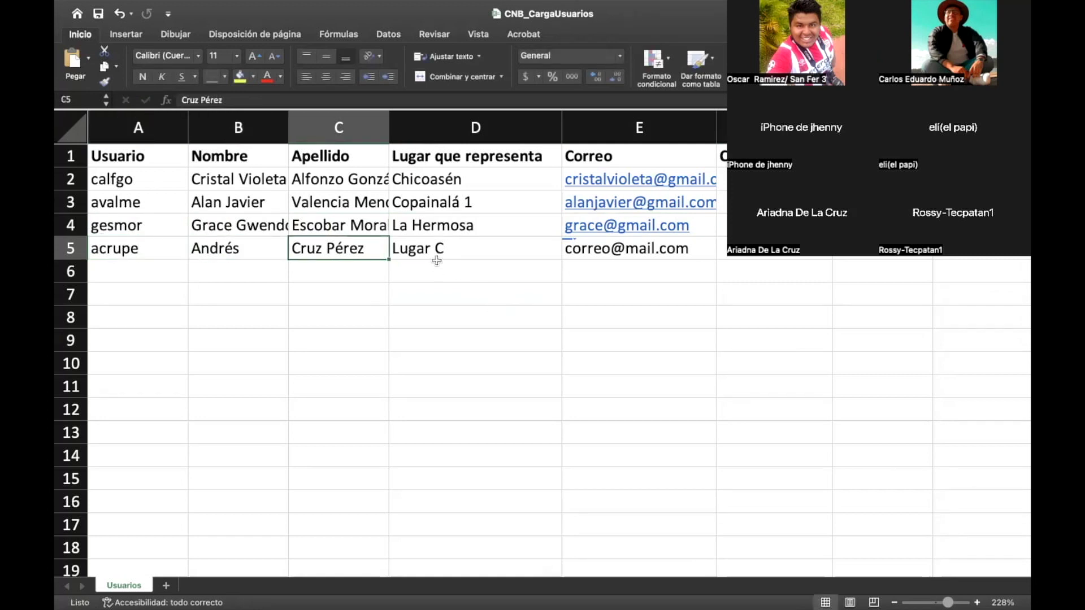
# Step: Set row 5's place to Laguitos and enter the participant's e-mail
pyautogui.click(431, 250)
pyautogui.write('Laguitos')
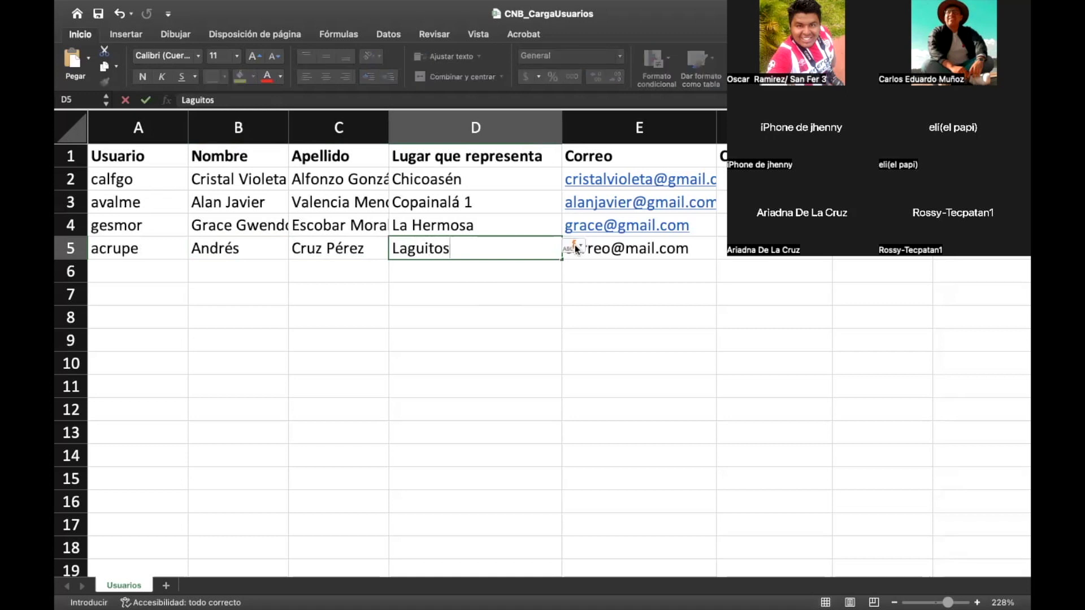
pyautogui.click(588, 249)
pyautogui.click(633, 316)
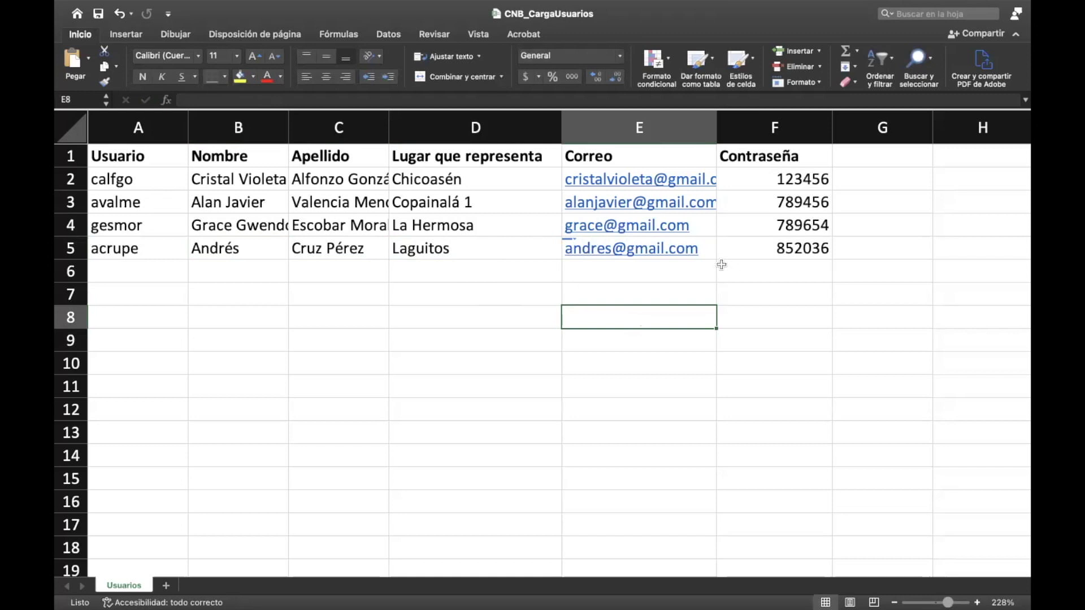
pyautogui.click(141, 179)
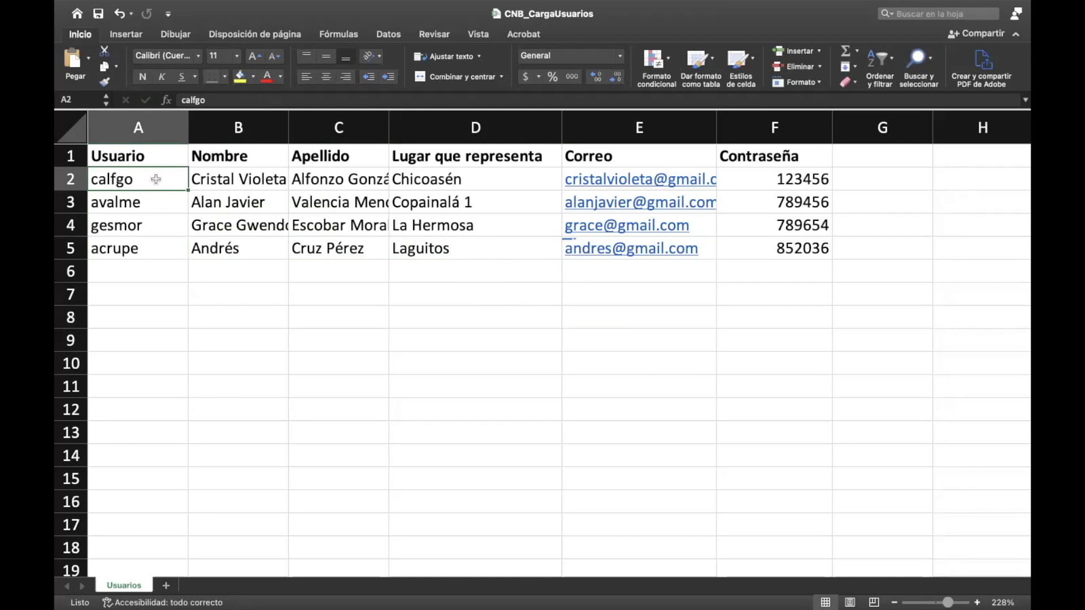
pyautogui.click(781, 181)
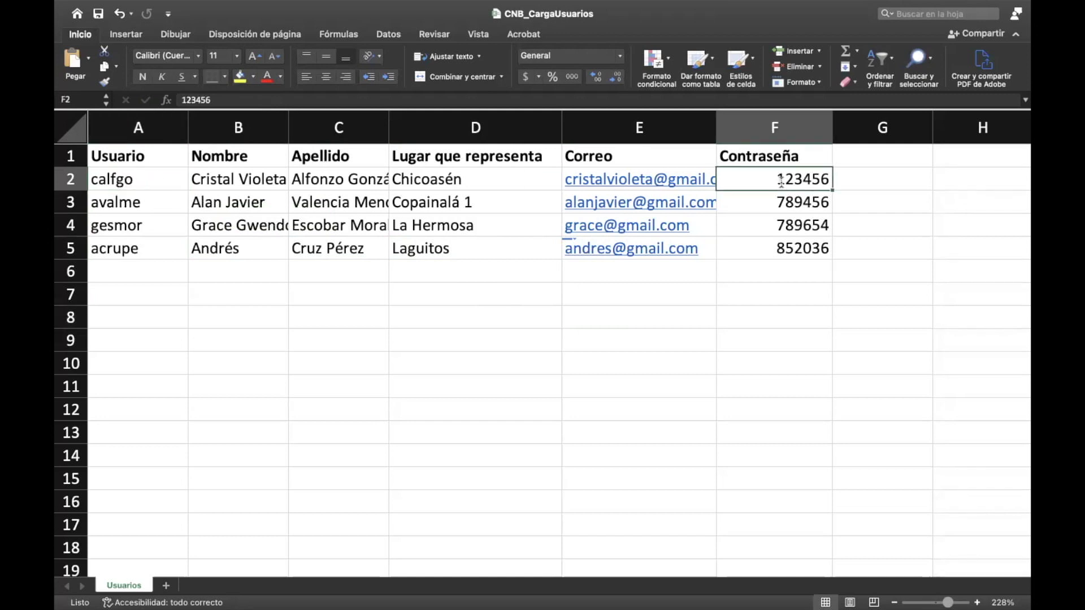
pyautogui.click(121, 188)
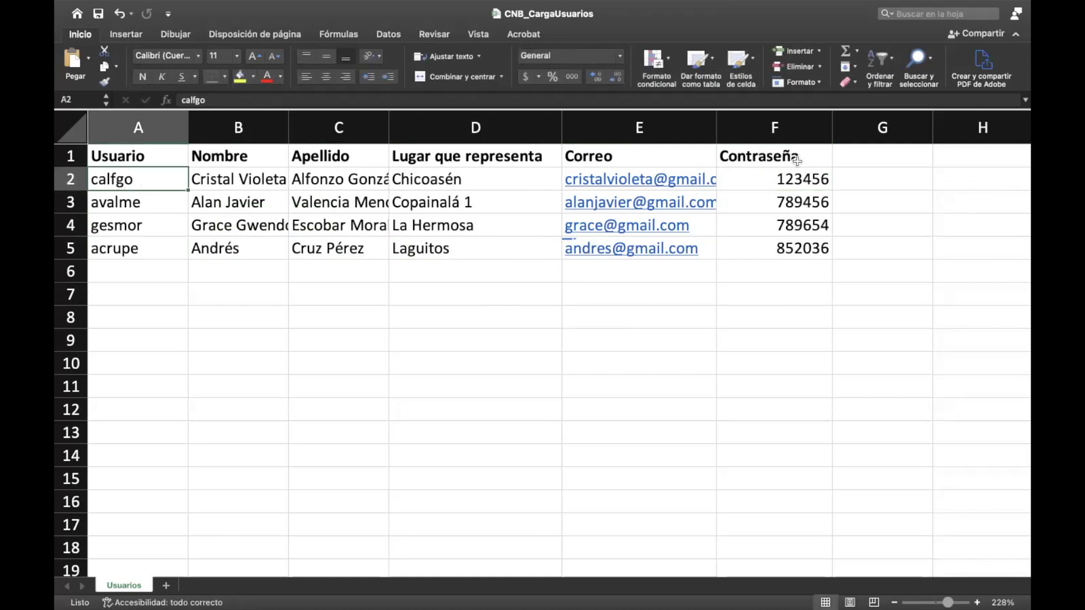
pyautogui.click(787, 180)
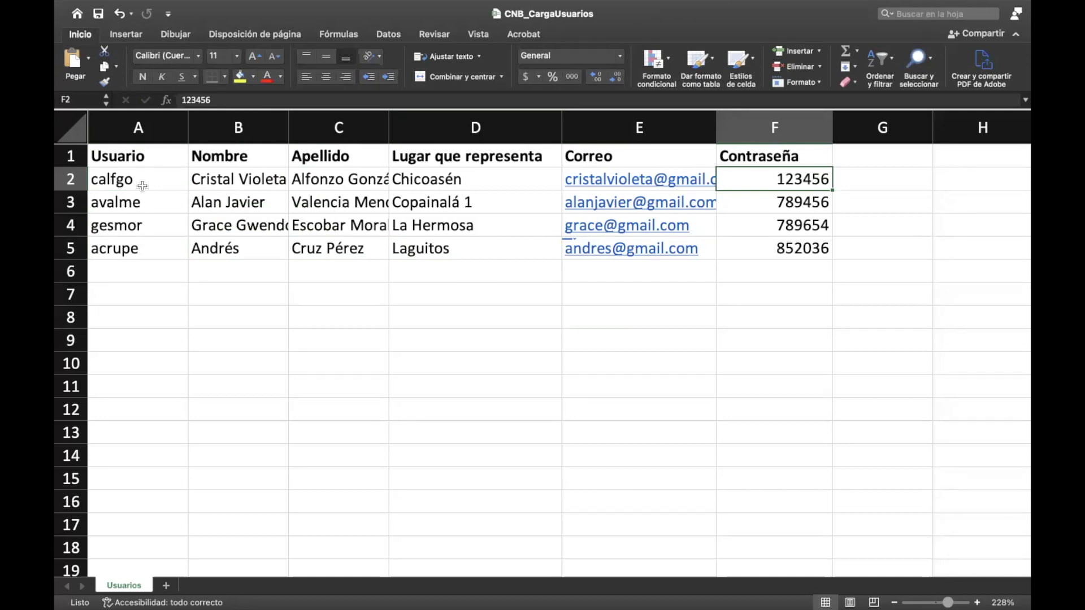
pyautogui.moveTo(423, 8)
pyautogui.click(636, 42)
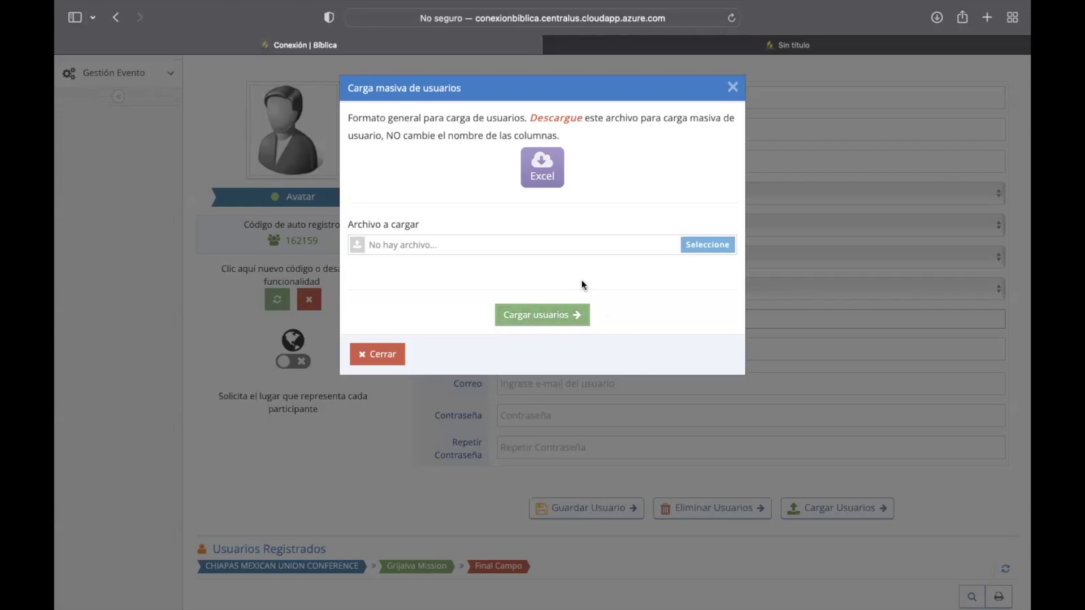
# Step: Attach CNB_CargaUsuarios.xlsx in Carga masiva de usuarios and submit the upload
pyautogui.click(697, 249)
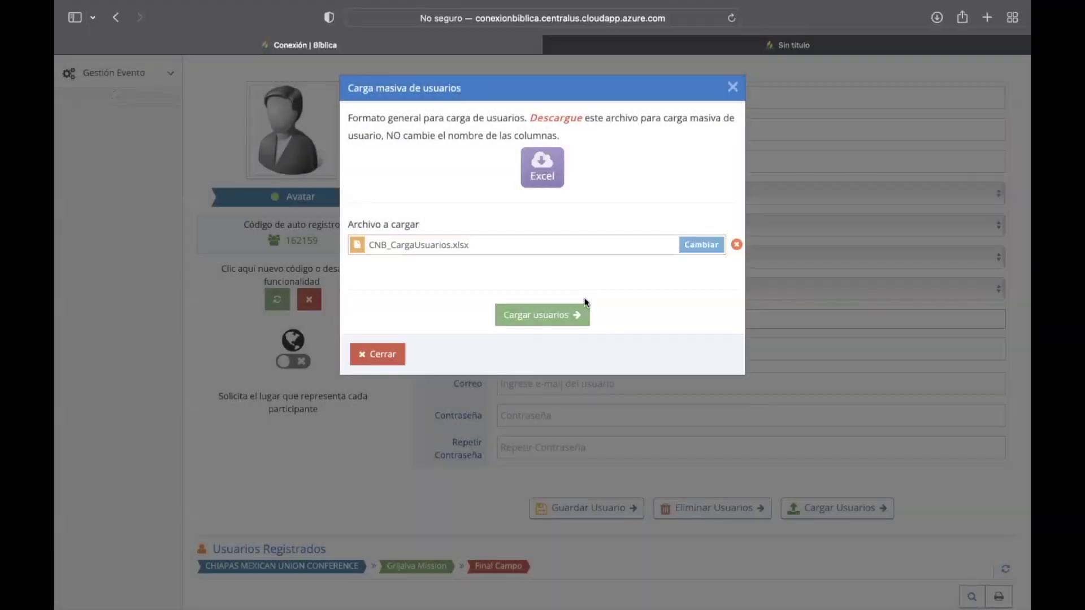
pyautogui.click(538, 318)
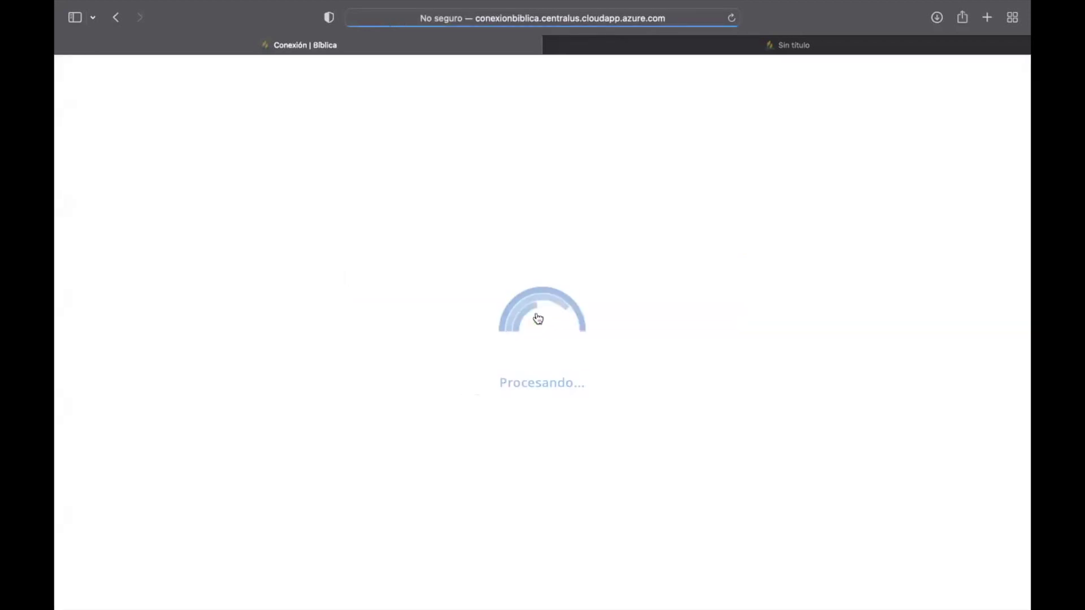
# Step: Scroll through the Usuarios Registrados table to check the eight registered users
pyautogui.scroll(-10, 538, 318)
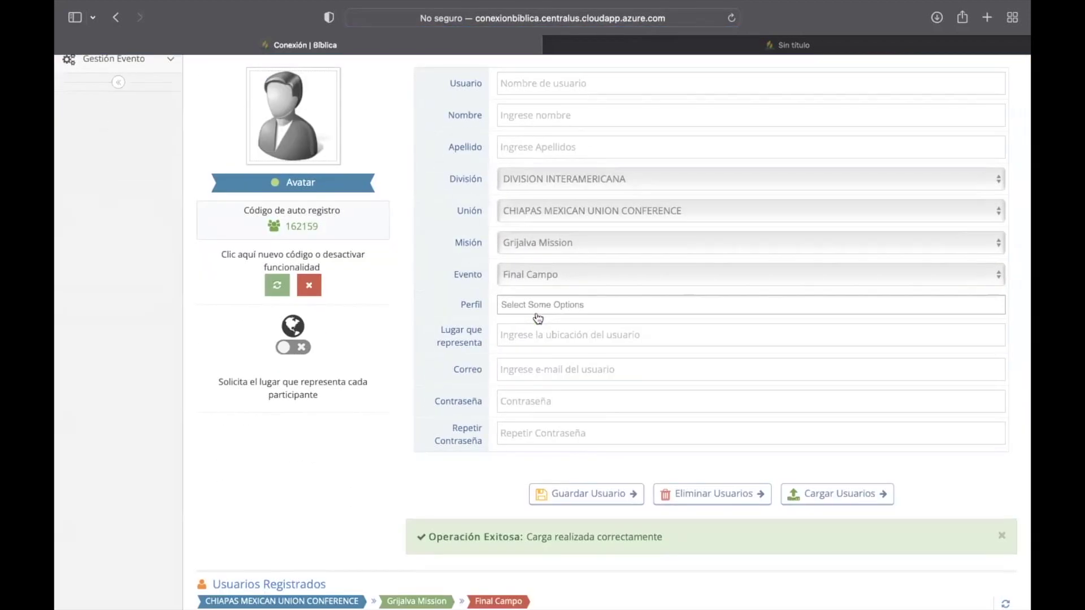
pyautogui.scroll(-3, 538, 318)
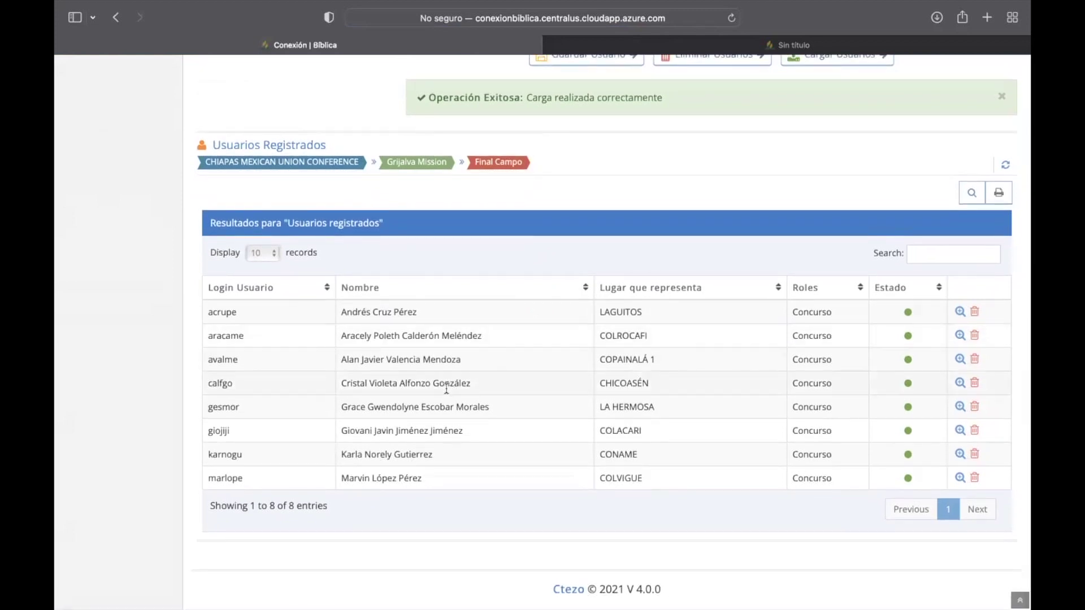
pyautogui.scroll(3, 447, 389)
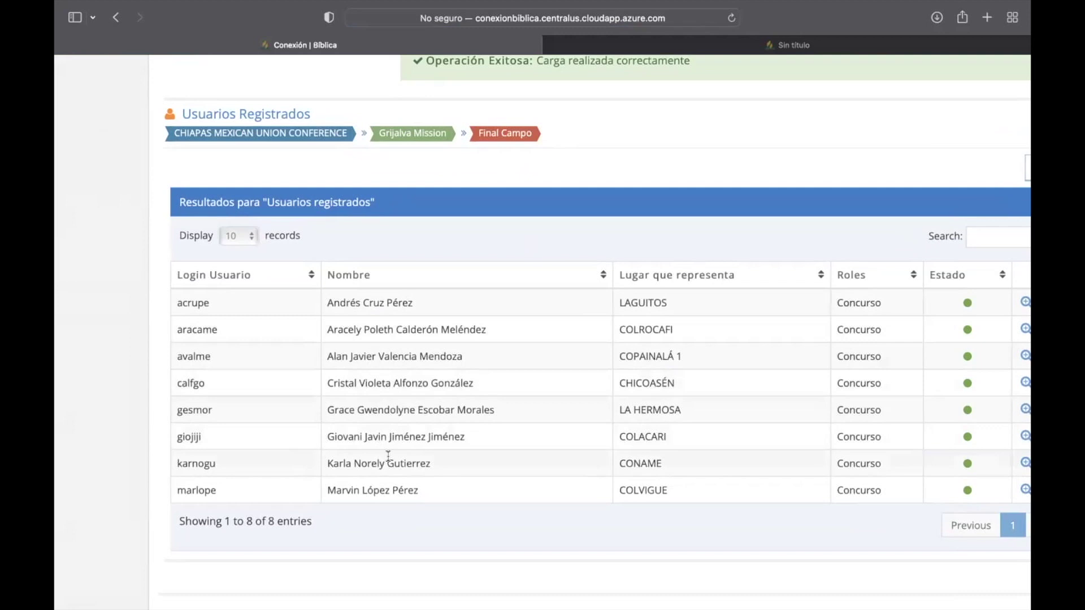
pyautogui.hscroll(3, 415, 477)
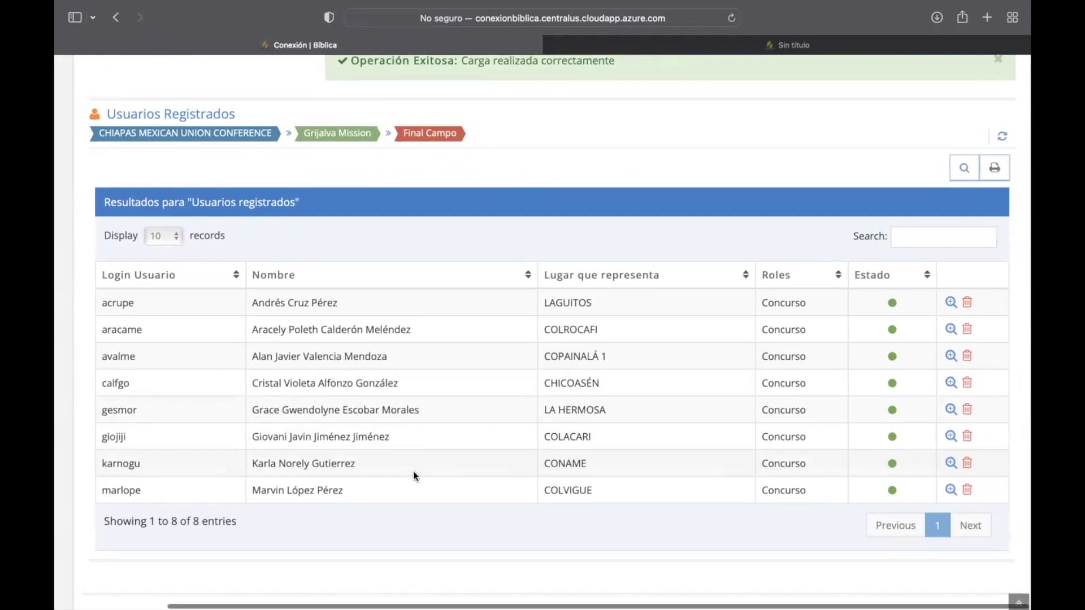
pyautogui.hscroll(-2, 416, 477)
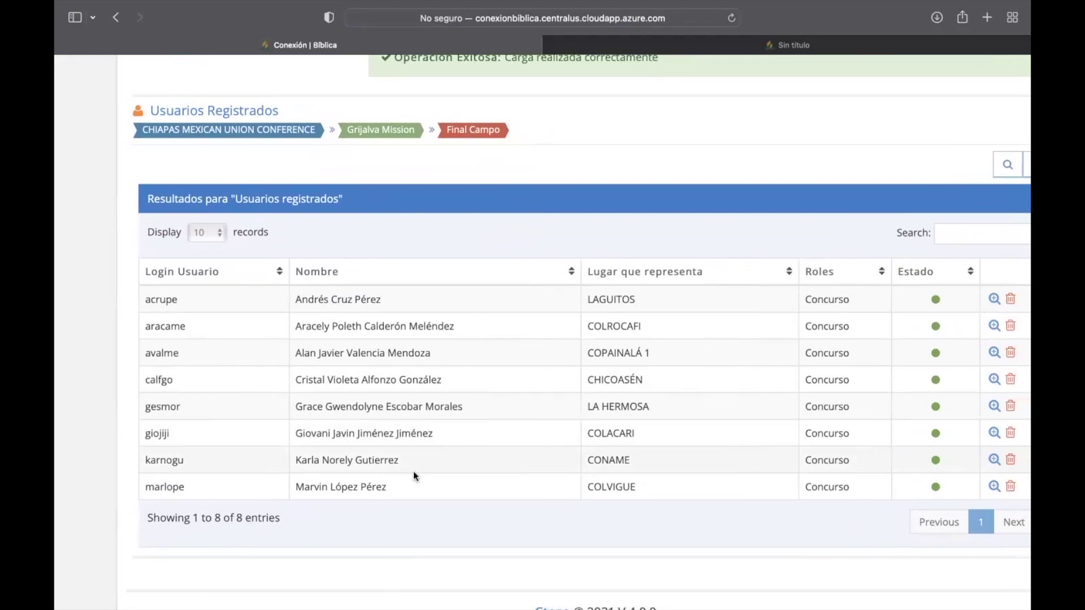
pyautogui.scroll(10, 413, 476)
pyautogui.scroll(-10, 412, 472)
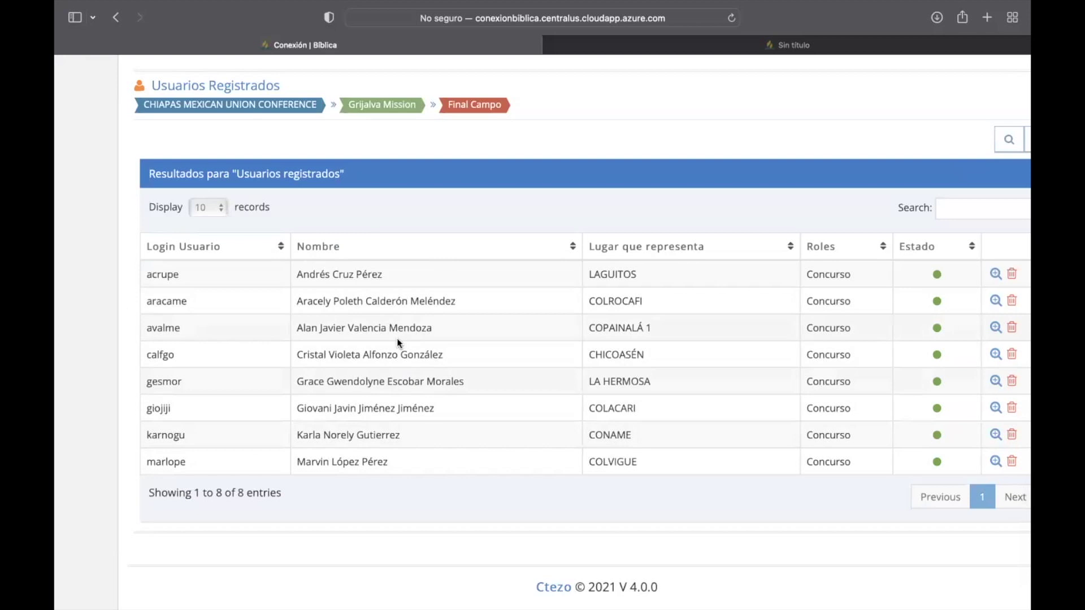
pyautogui.hscroll(2, 399, 342)
pyautogui.hscroll(-5, 399, 343)
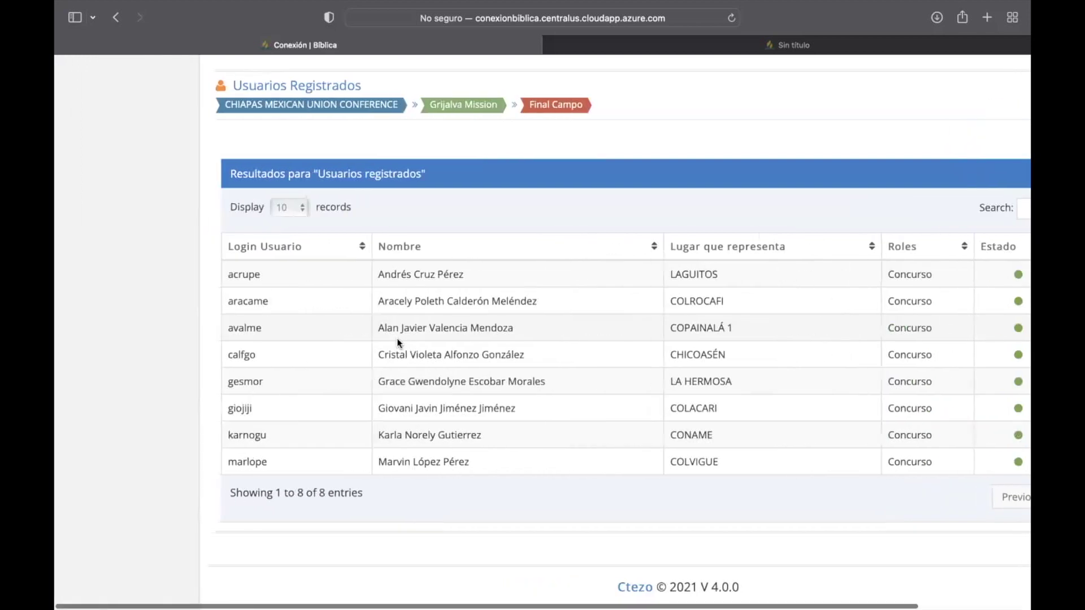
pyautogui.scroll(10, 399, 343)
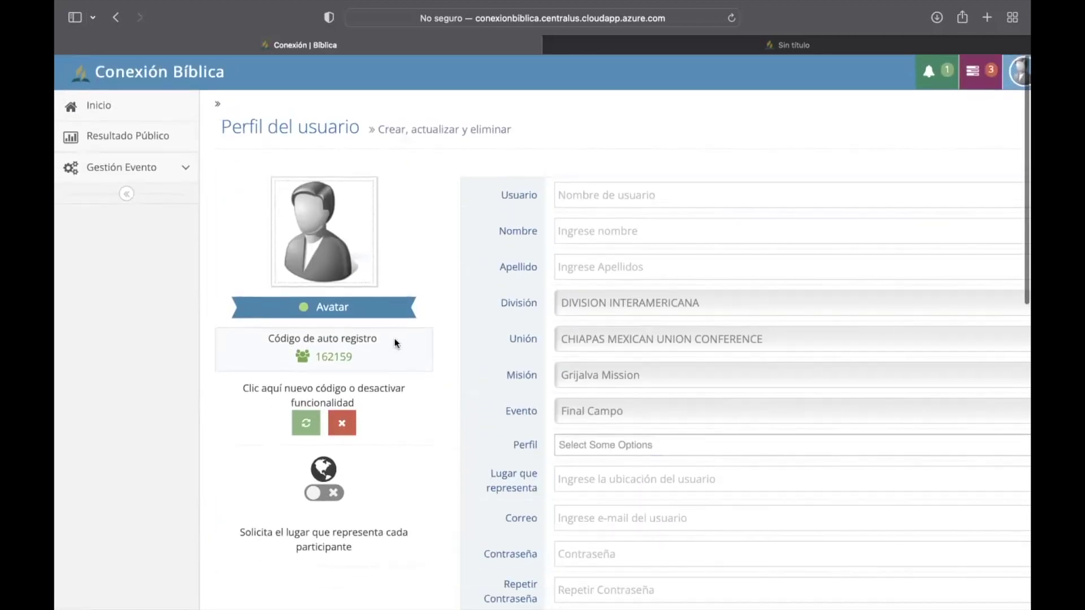
# Step: Open Cargar Preguntas under Gestión Evento and choose Nivel 1 in Opciones Niveles
pyautogui.click(177, 166)
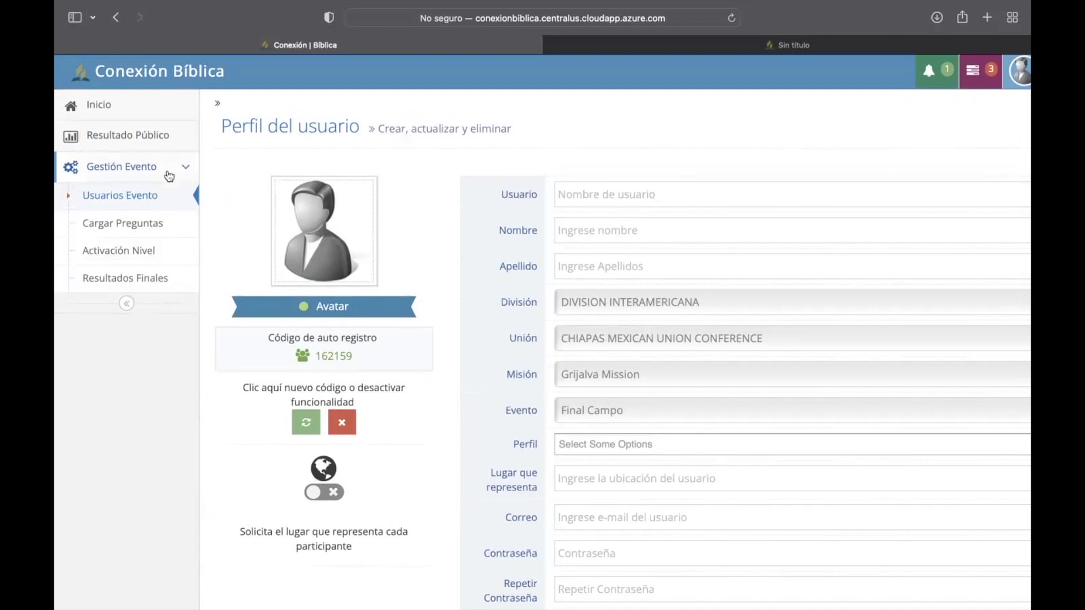
pyautogui.click(134, 229)
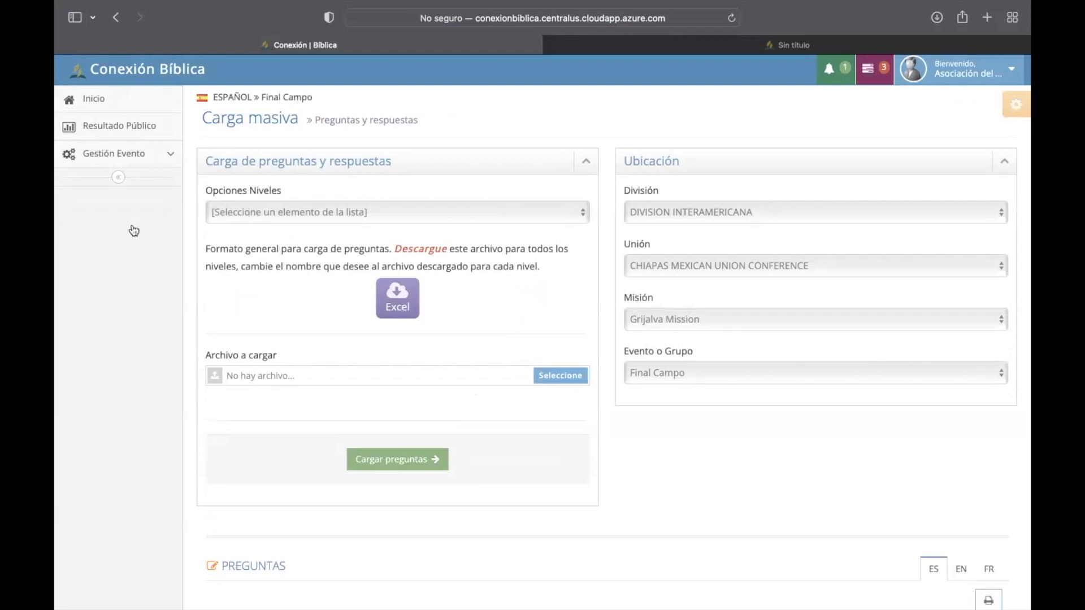
pyautogui.click(546, 210)
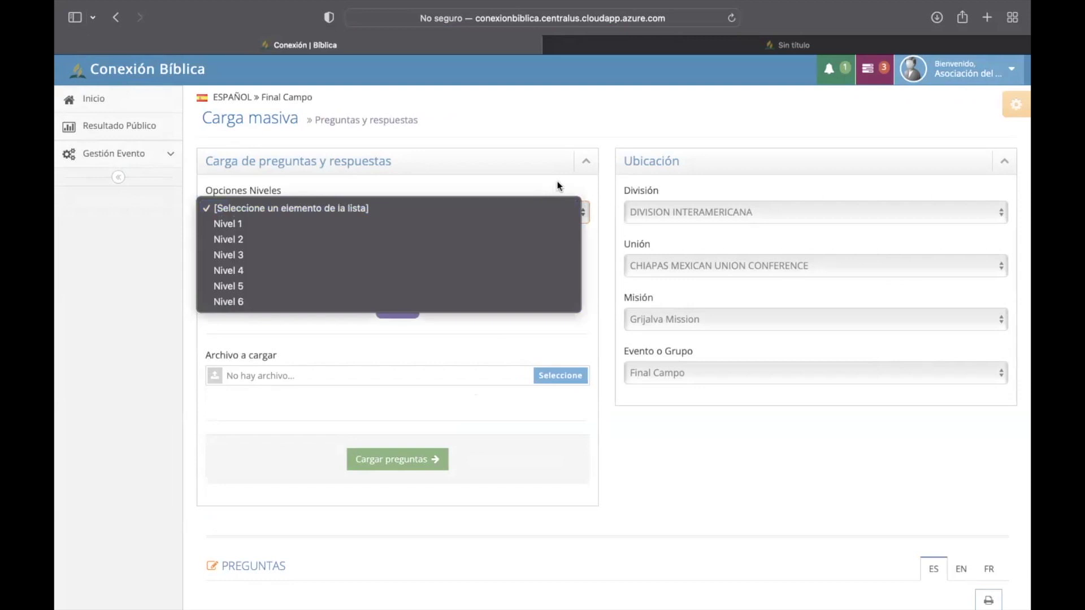
pyautogui.click(498, 226)
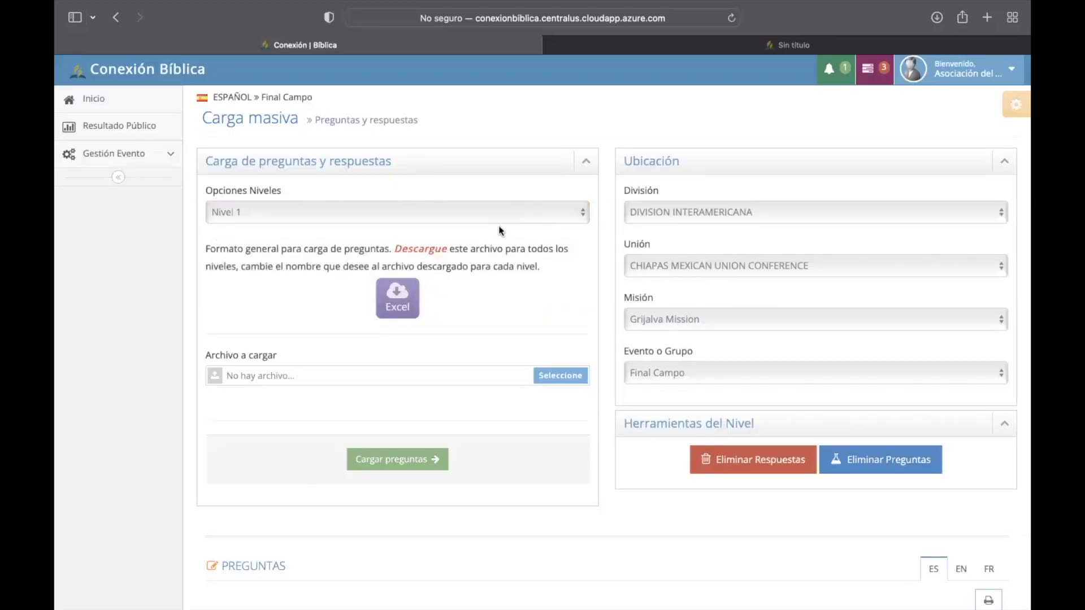
# Step: Download the CXB_Nivel_es_en_fr_20p Excel question template and open it in Excel
pyautogui.click(398, 300)
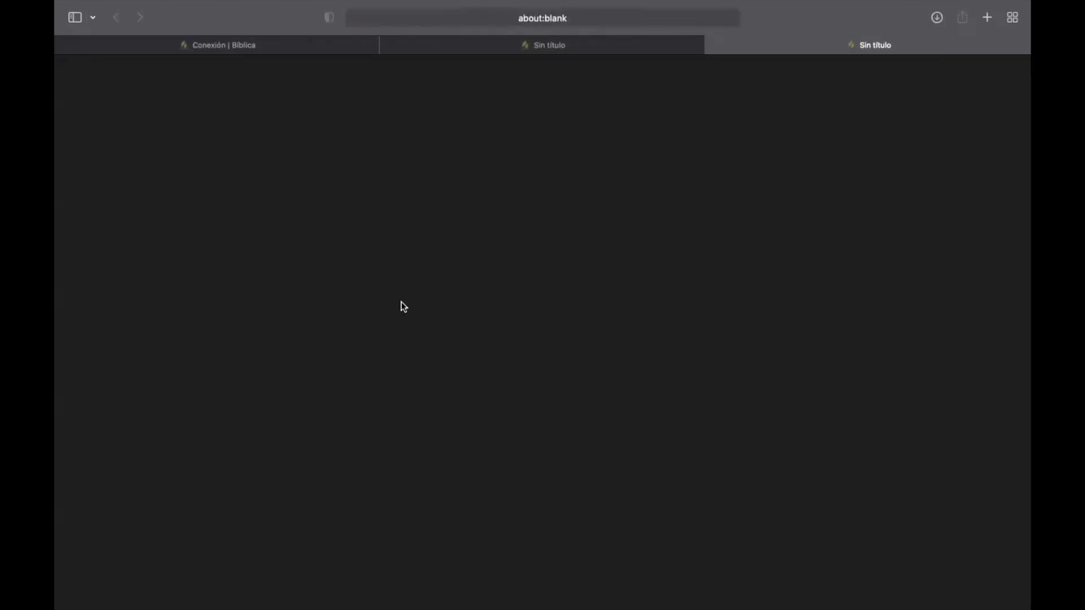
pyautogui.moveTo(612, 2)
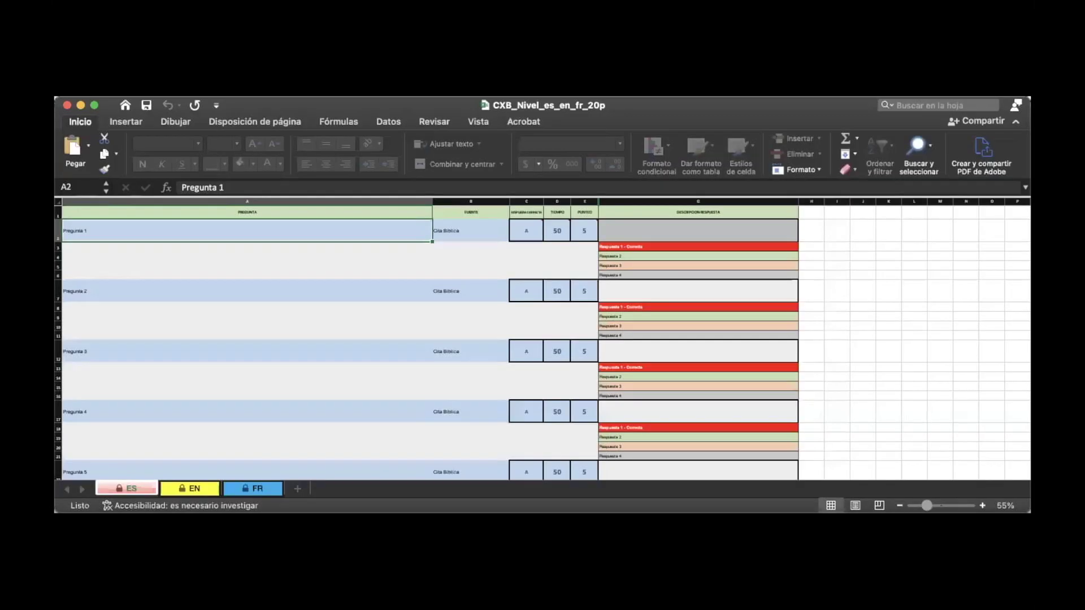
pyautogui.click(94, 106)
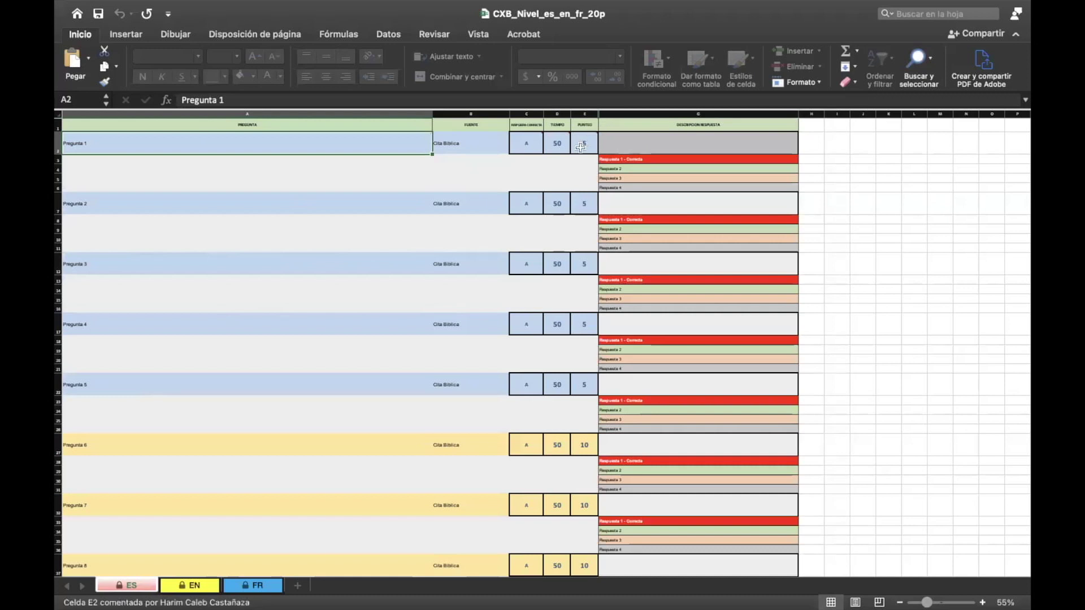
pyautogui.scroll(5, 580, 147)
pyautogui.hscroll(-10, 572, 204)
pyautogui.hscroll(10, 572, 204)
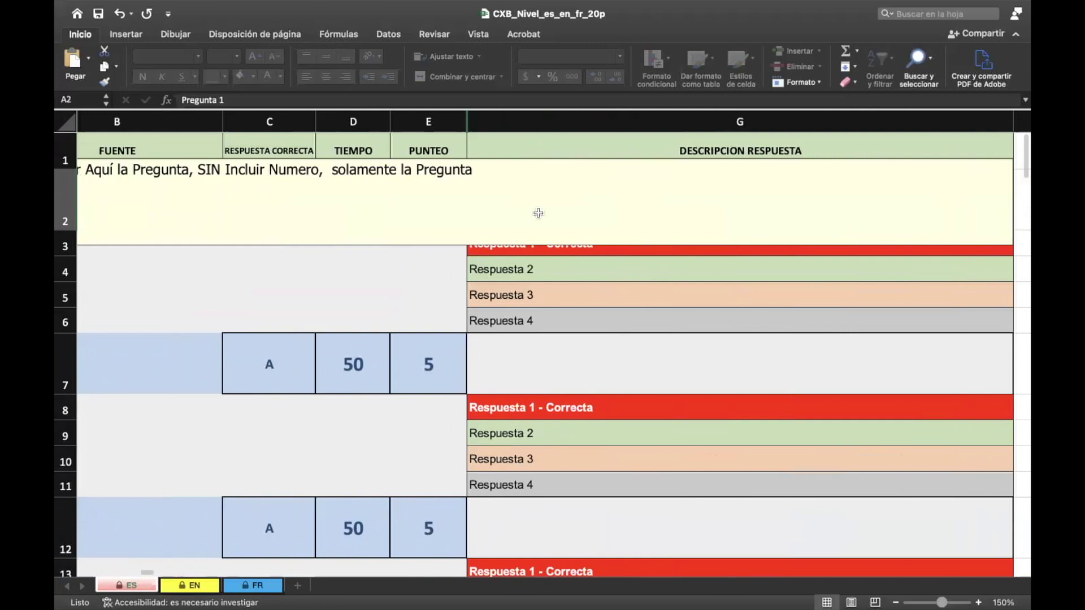
pyautogui.hscroll(-1, 538, 213)
pyautogui.click(437, 196)
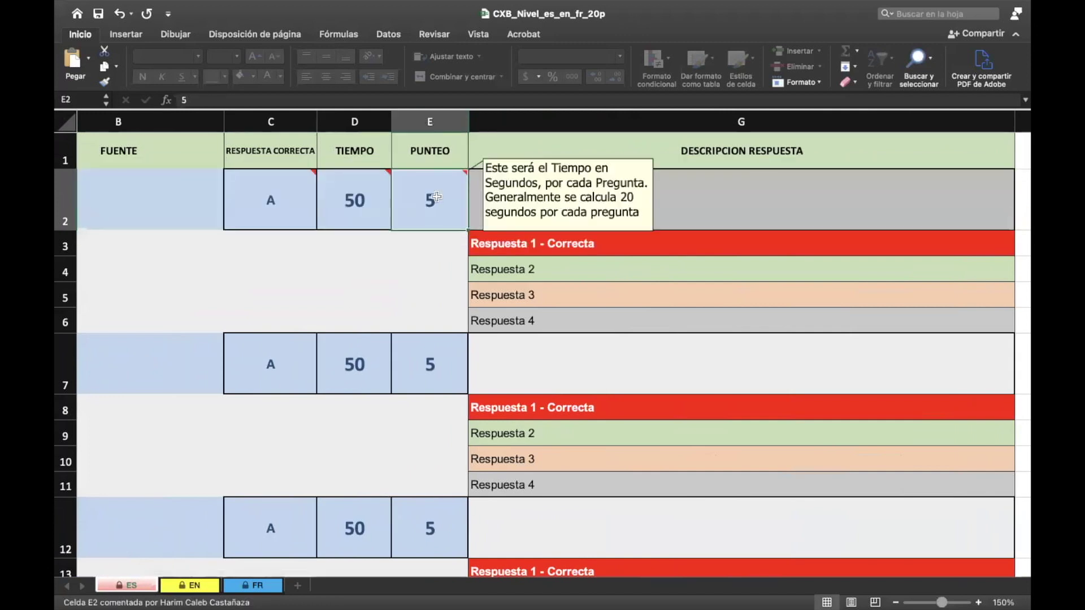
pyautogui.doubleClick(437, 197)
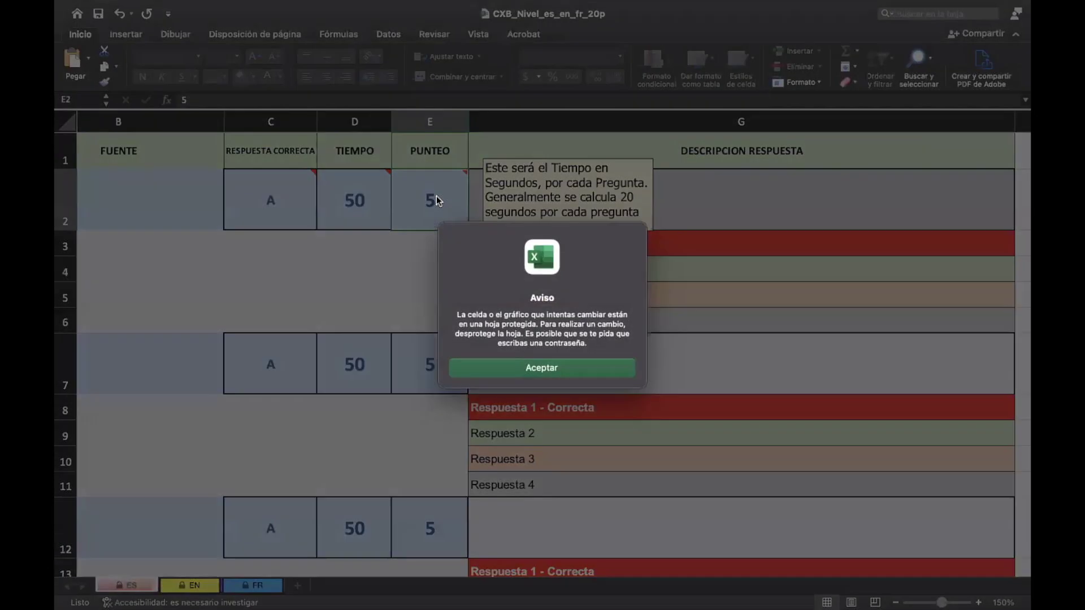
pyautogui.click(529, 367)
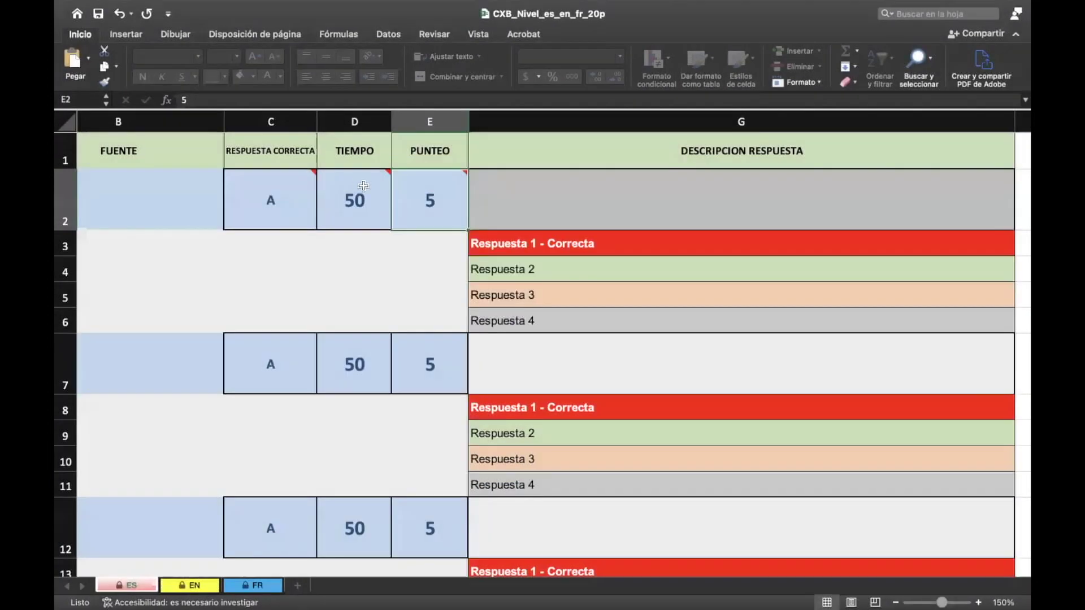
pyautogui.doubleClick(364, 185)
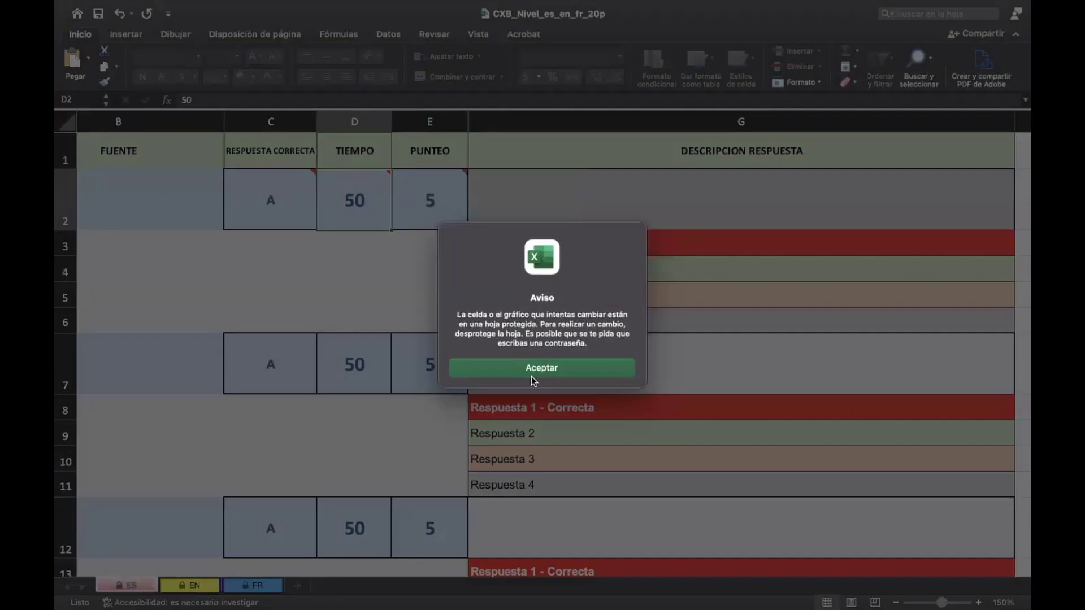
pyautogui.click(532, 375)
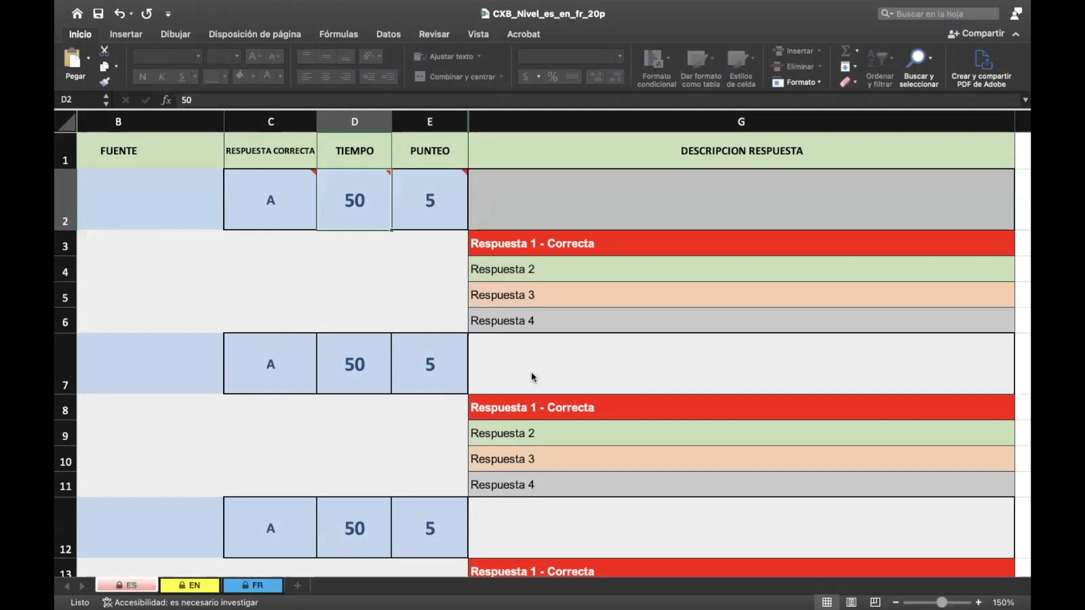
pyautogui.scroll(-5, 531, 376)
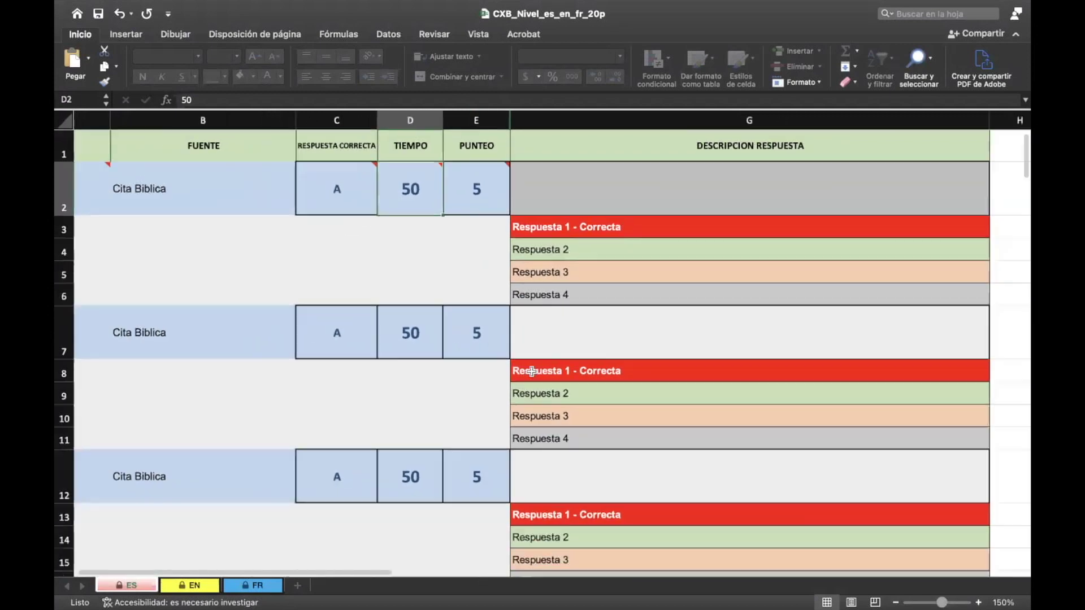
pyautogui.hscroll(-5, 532, 375)
pyautogui.hscroll(8, 531, 376)
pyautogui.scroll(-10, 531, 376)
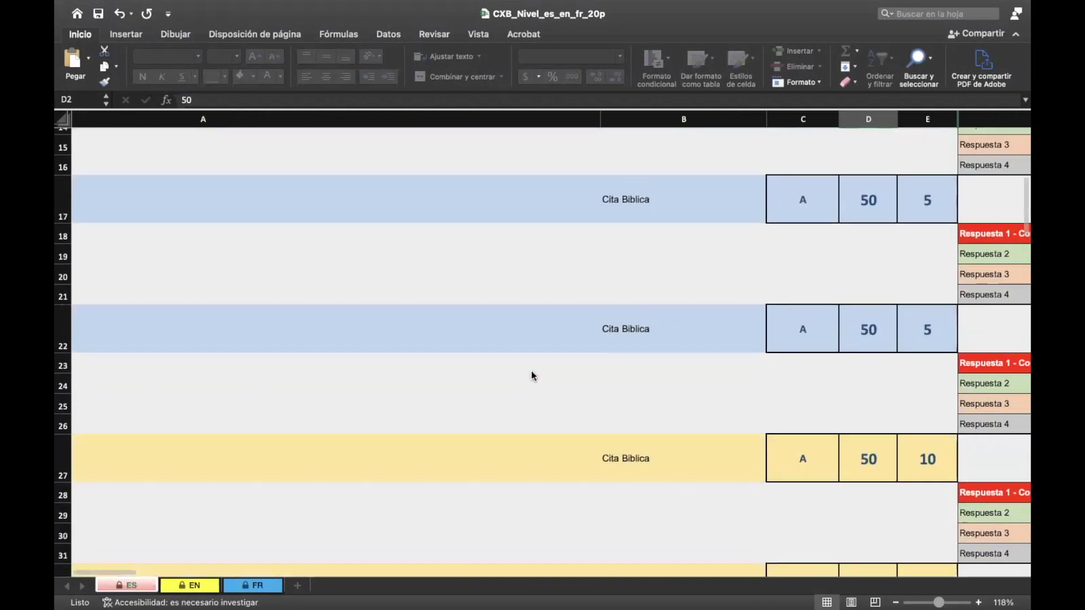
pyautogui.scroll(-5, 531, 371)
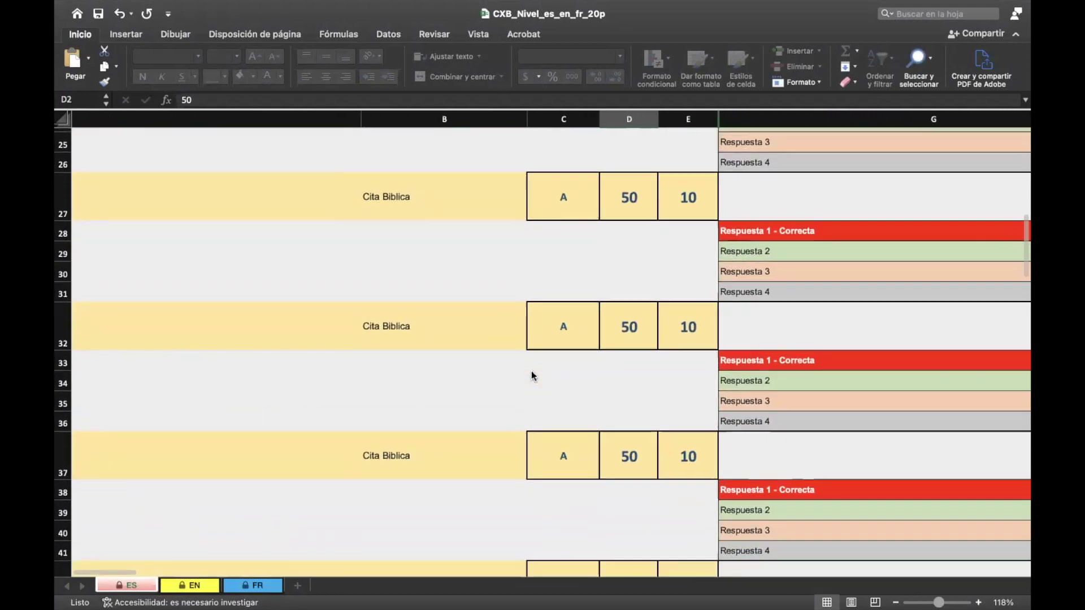
pyautogui.scroll(-3, 532, 371)
pyautogui.hscroll(-5, 531, 371)
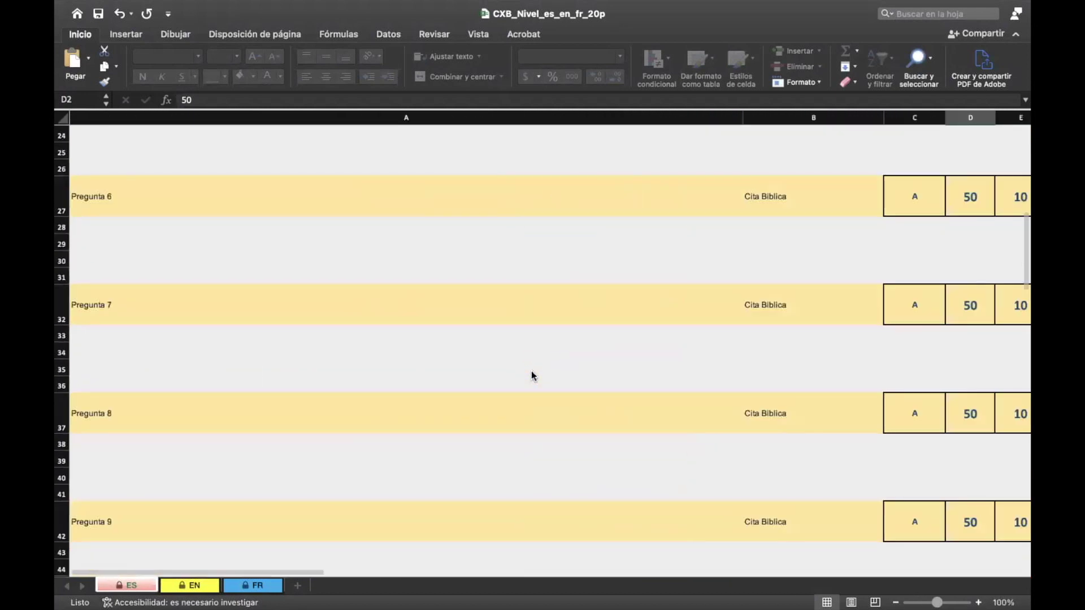
pyautogui.hscroll(6, 531, 370)
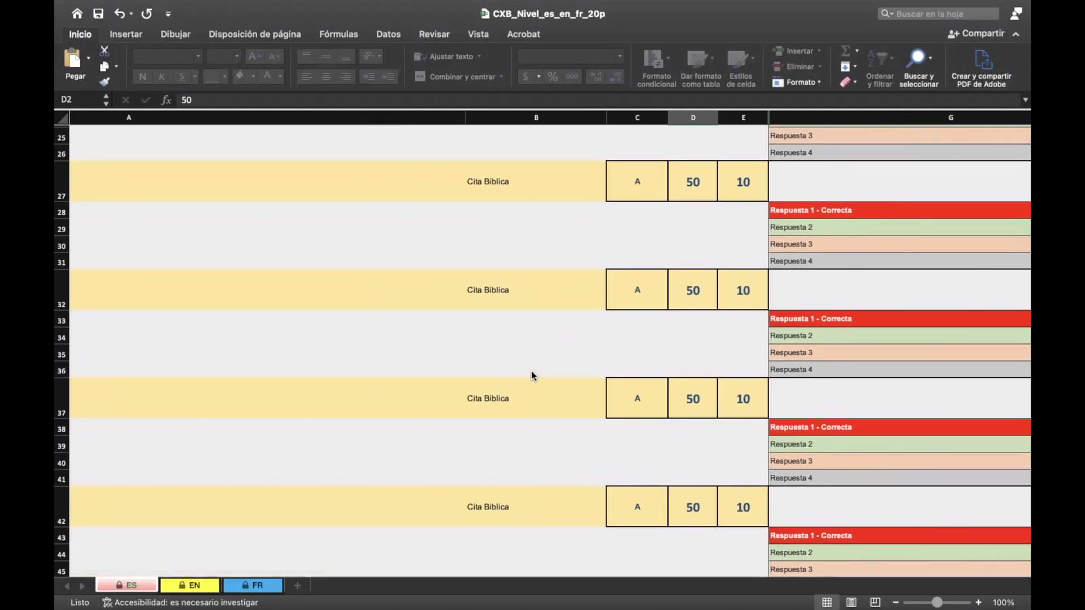
pyautogui.scroll(-2, 531, 371)
pyautogui.scroll(-8, 531, 370)
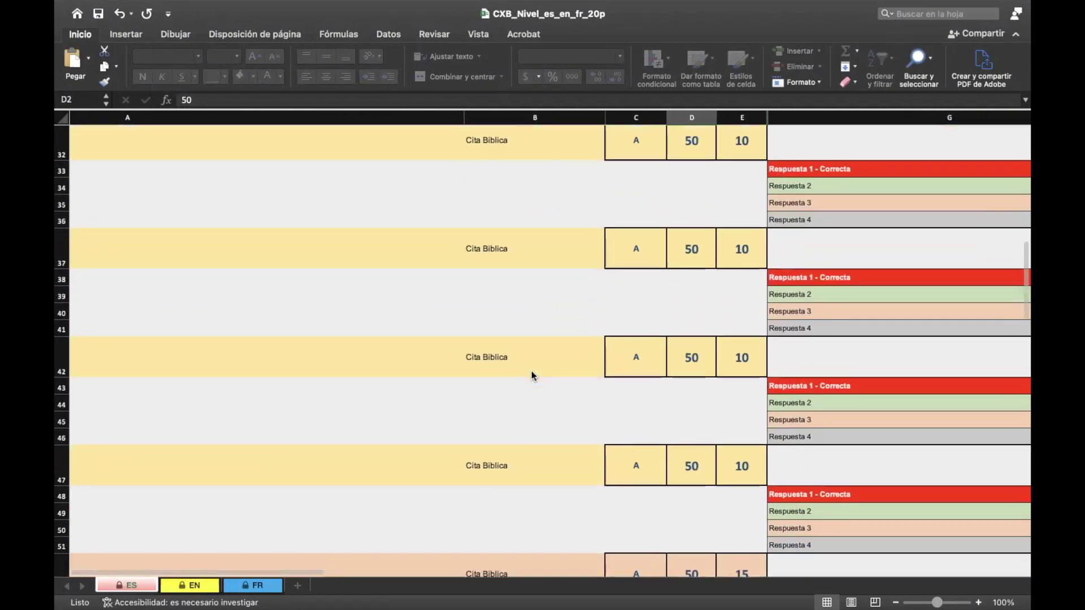
pyautogui.scroll(-1, 531, 374)
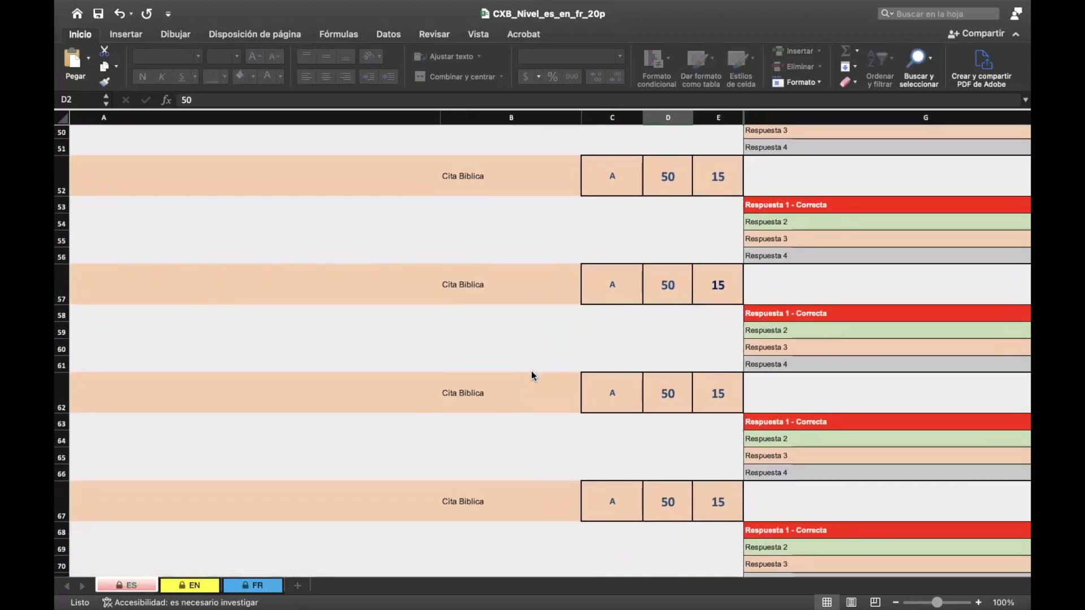
pyautogui.scroll(-5, 531, 370)
pyautogui.scroll(-12, 532, 373)
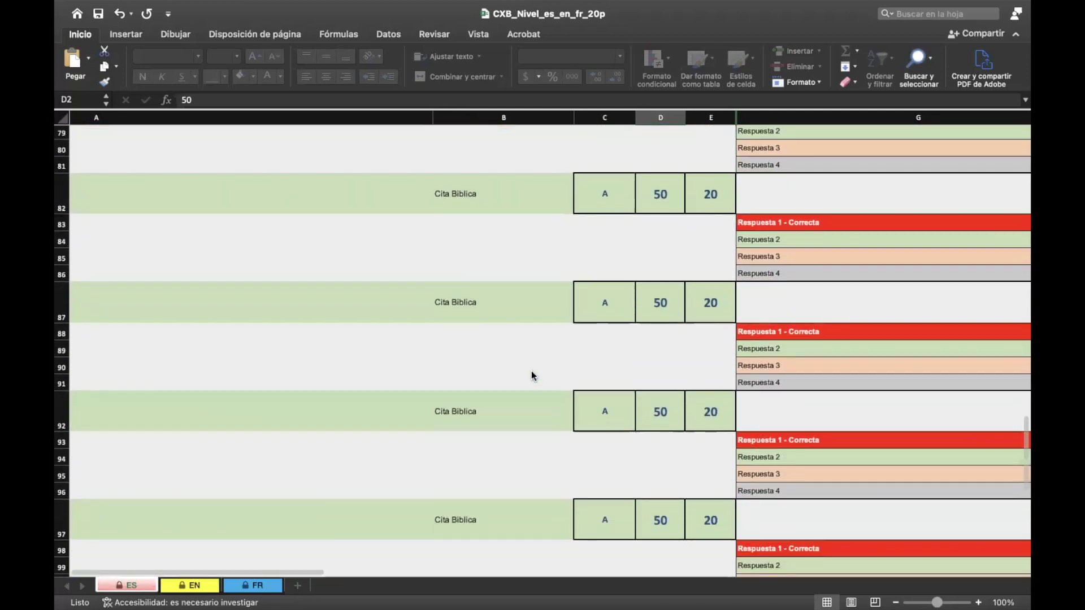
pyautogui.scroll(1, 531, 373)
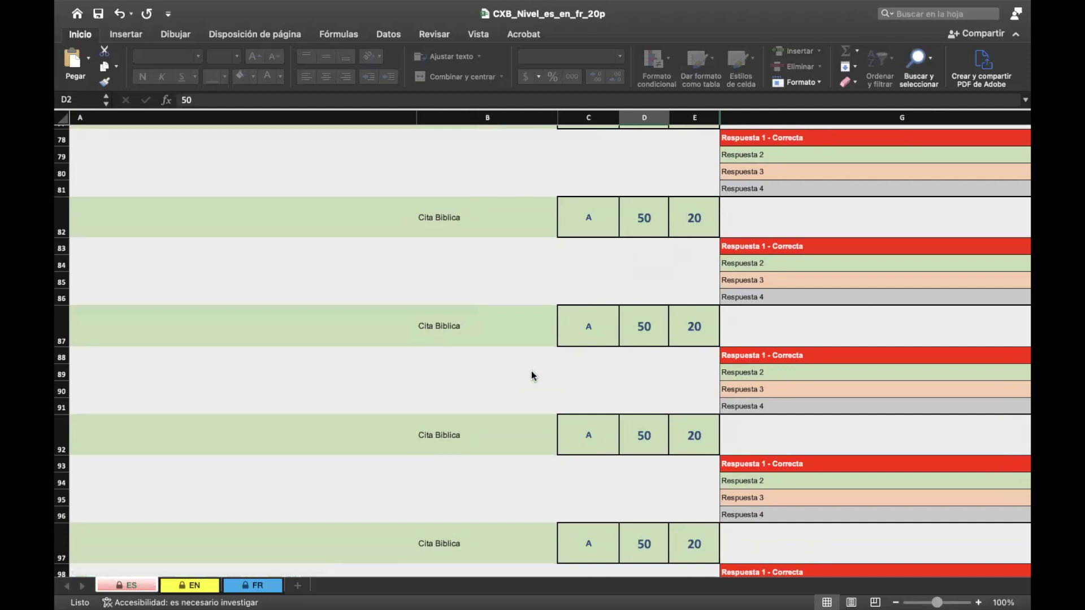
pyautogui.scroll(-5, 531, 371)
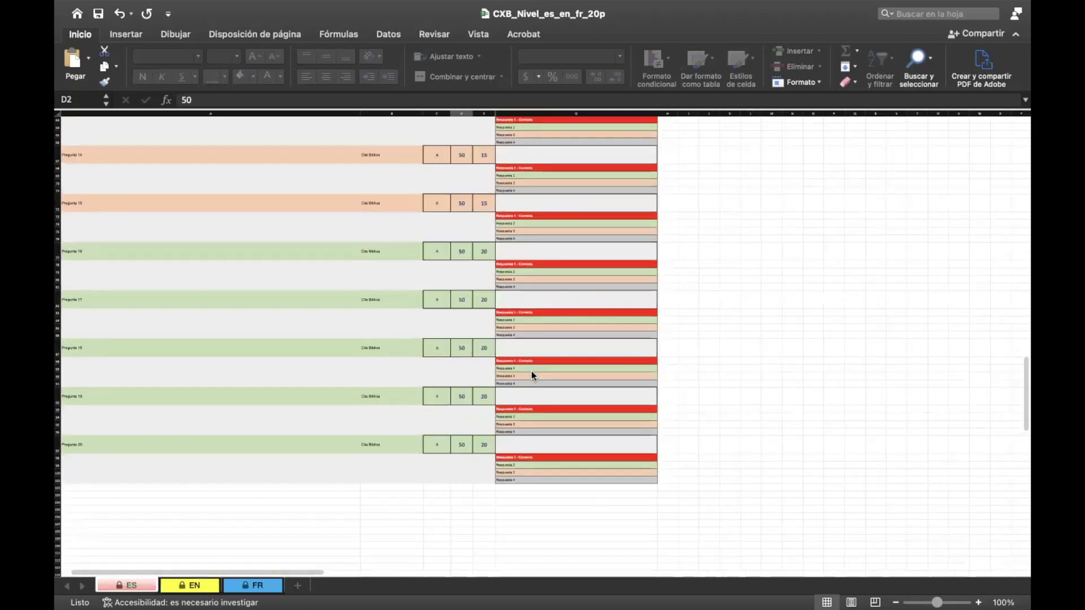
pyautogui.scroll(15, 531, 370)
pyautogui.scroll(-10, 531, 374)
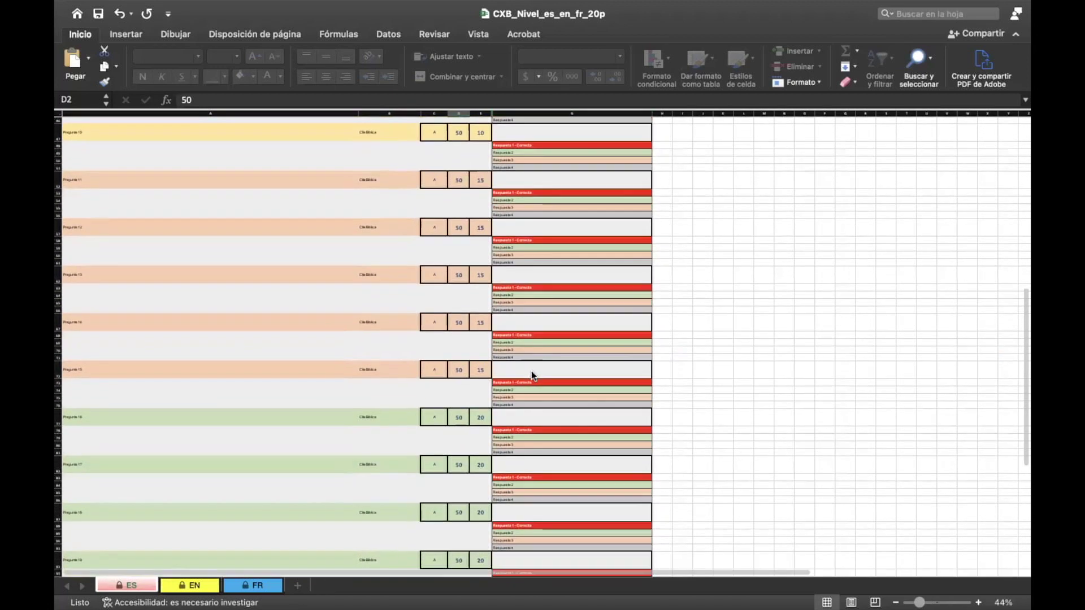
pyautogui.scroll(-5, 532, 373)
pyautogui.scroll(15, 532, 374)
pyautogui.scroll(1, 531, 371)
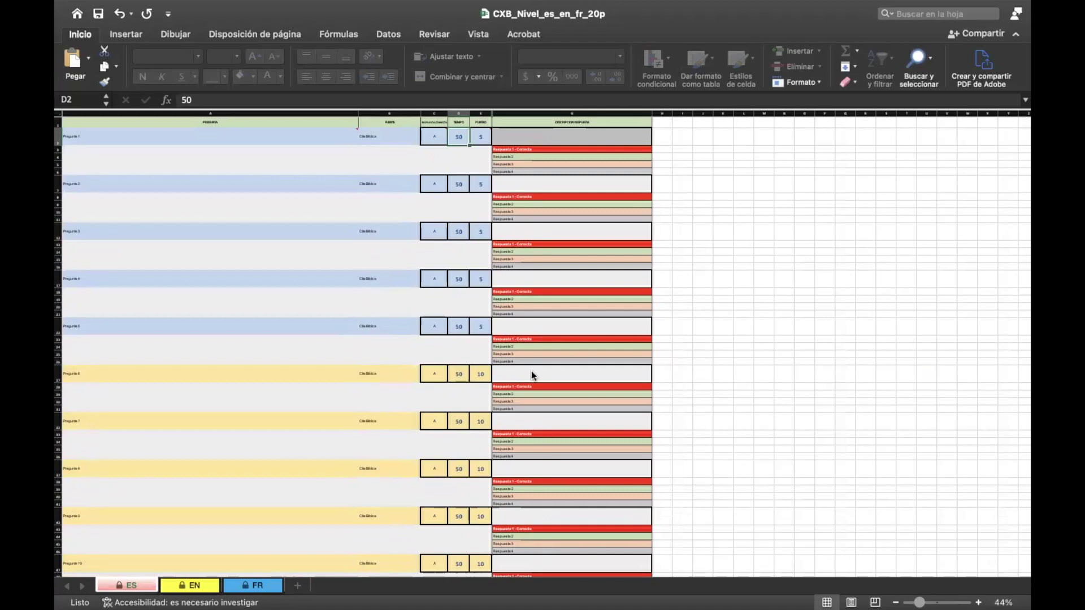
pyautogui.scroll(-5, 531, 371)
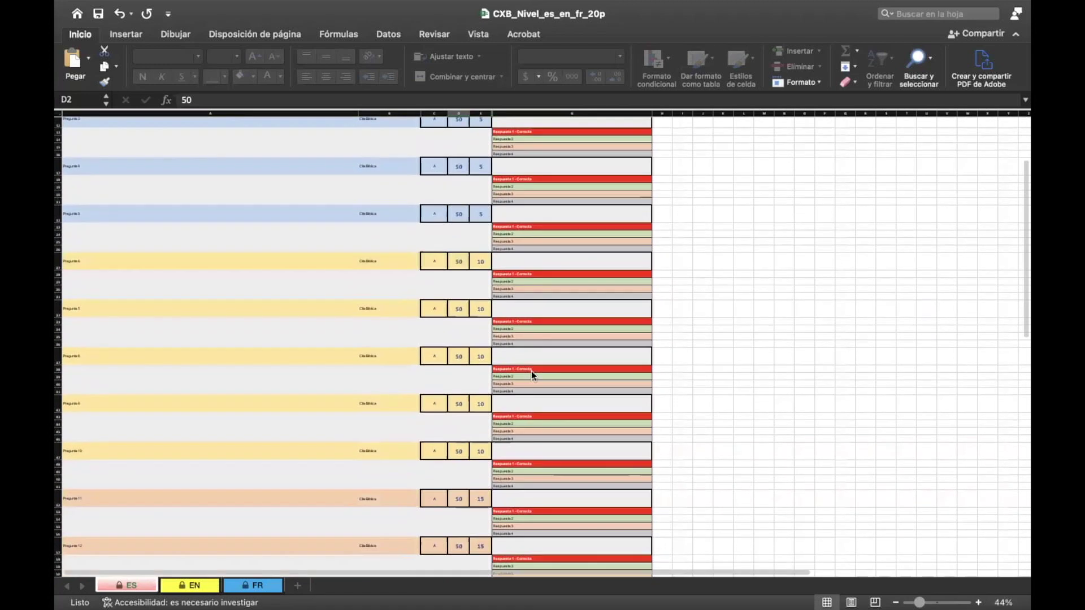
pyautogui.scroll(5, 531, 370)
pyautogui.keyDown('ctrl'); pyautogui.scroll(5, 390, 265); pyautogui.keyUp('ctrl')
pyautogui.scroll(5, 390, 266)
pyautogui.scroll(5, 390, 265)
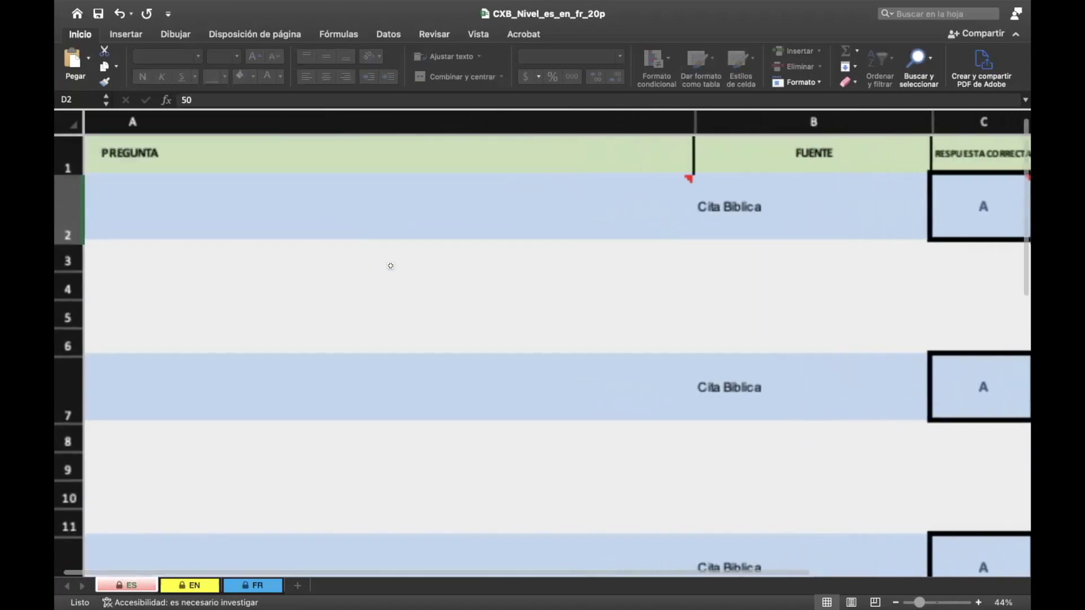
# Step: Replace Pregunta 1 in cell A2 with '¿Cuántos caballos ocurren en el Apocalipsis?'
pyautogui.click(322, 217)
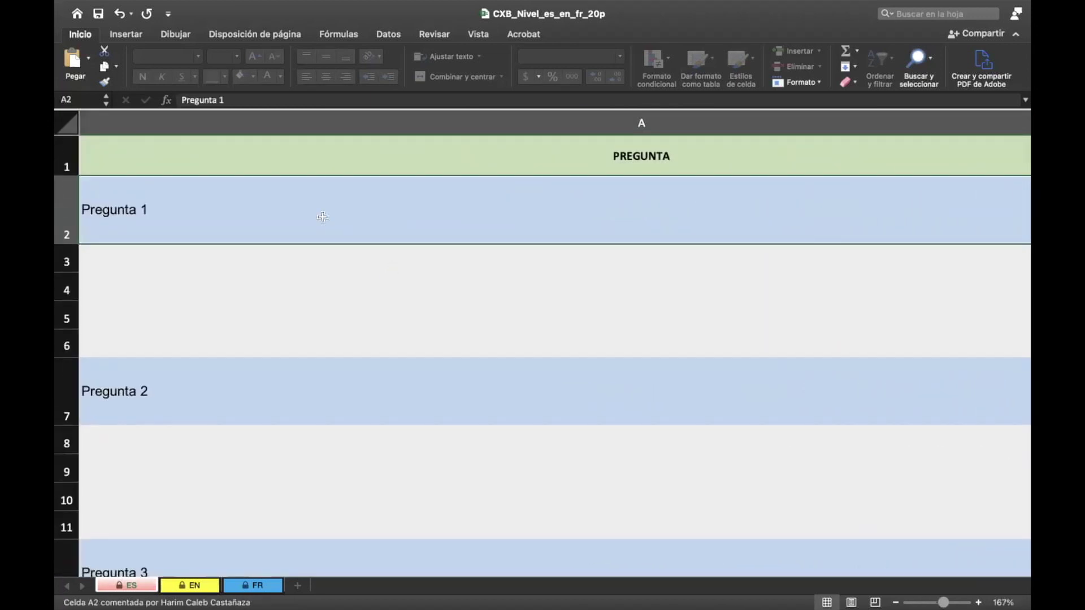
pyautogui.write('¿')
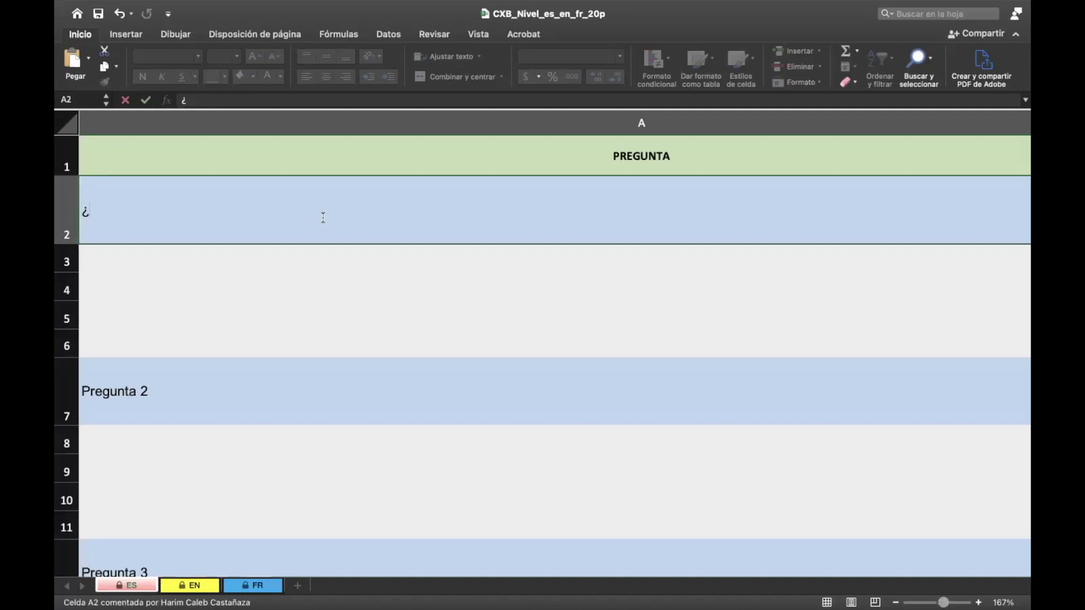
pyautogui.write('Cuántos caballos ')
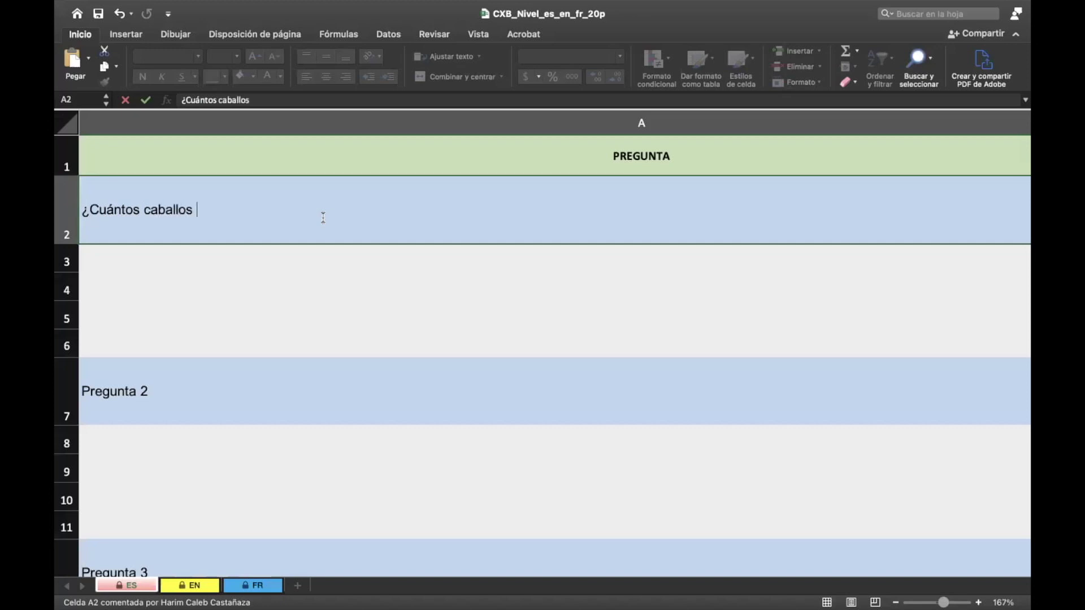
pyautogui.write('ocurren en e')
pyautogui.press('BackSpace')
pyautogui.press('BackSpace')
pyautogui.press('BackSpace')
pyautogui.write('en el A')
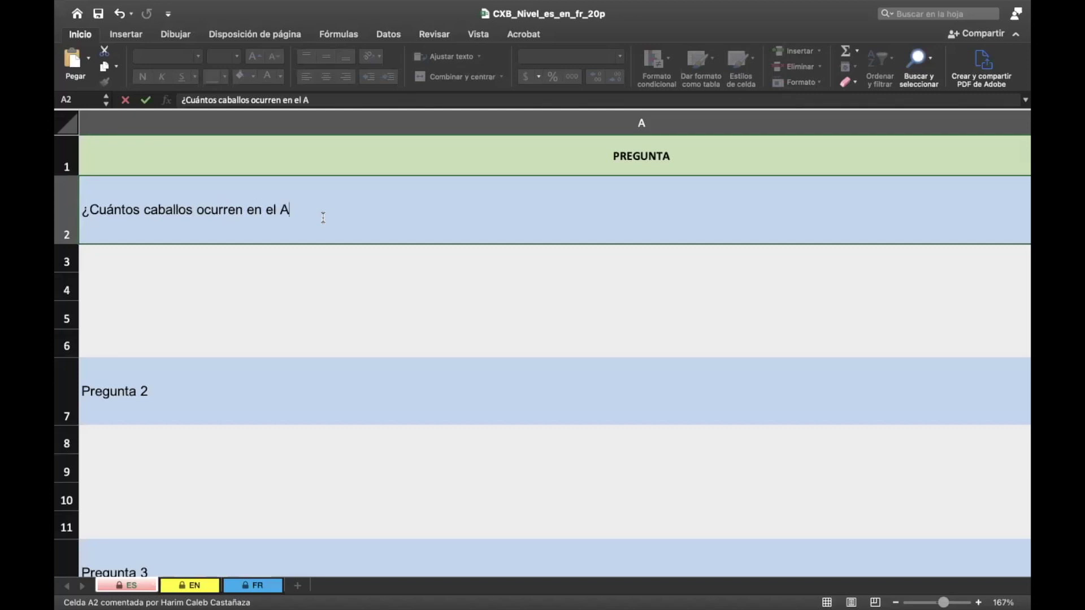
pyautogui.write('pocalipsis')
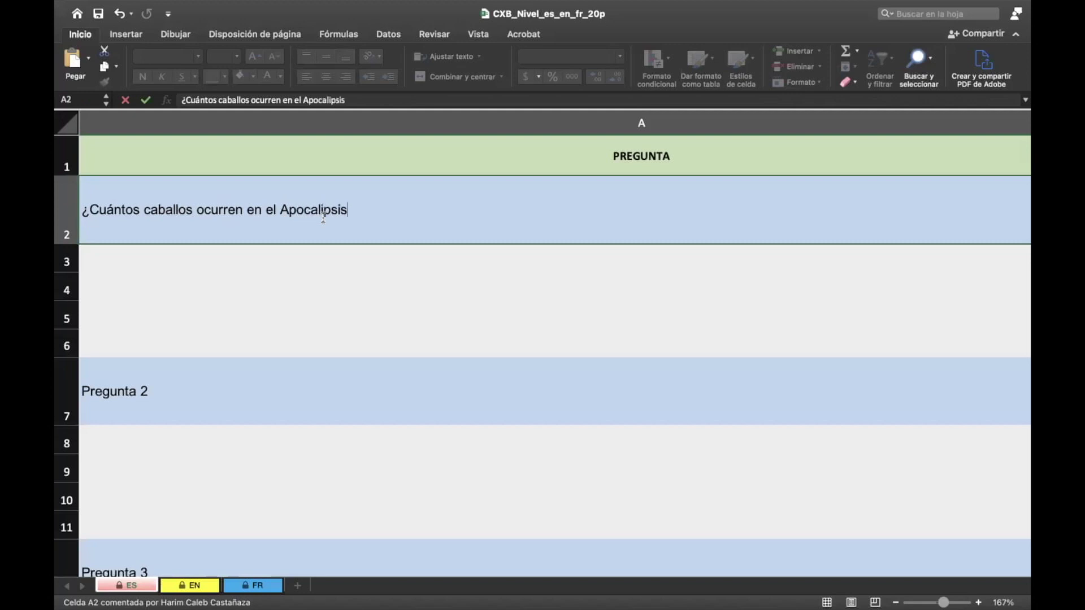
pyautogui.write('?')
pyautogui.click(485, 270)
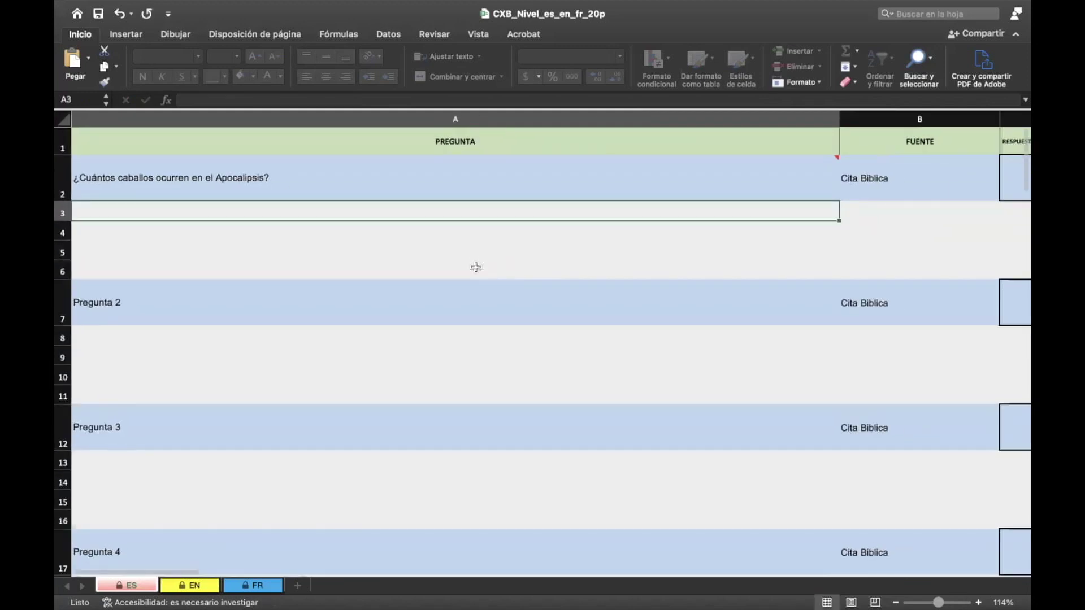
pyautogui.hscroll(10, 412, 222)
# Step: Enter 'Apocalipsis 6:1-10' as the first question's source in cell B2
pyautogui.click(478, 168)
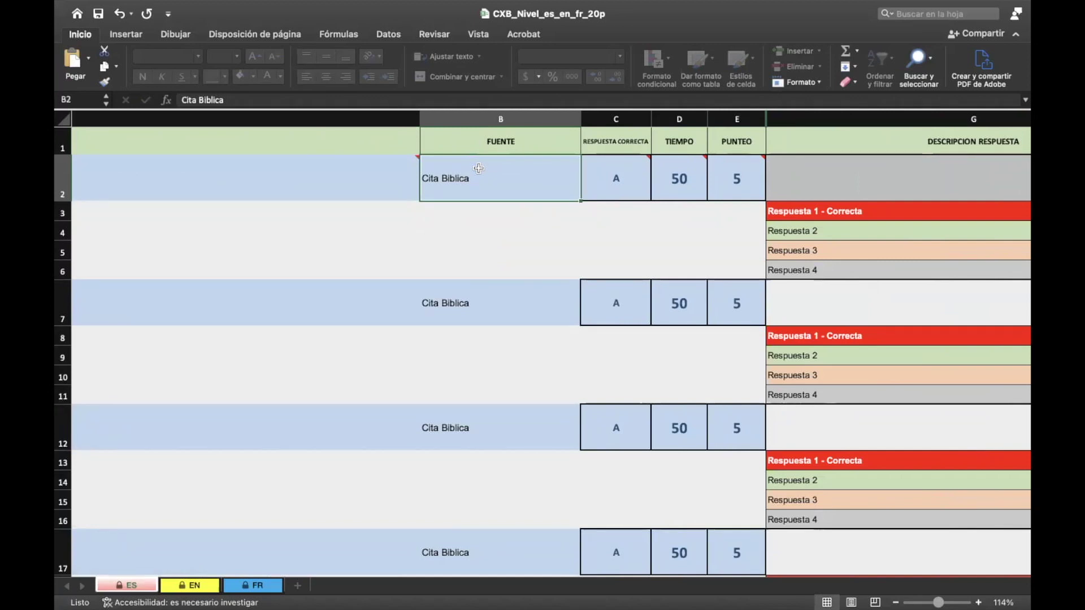
pyautogui.write('A')
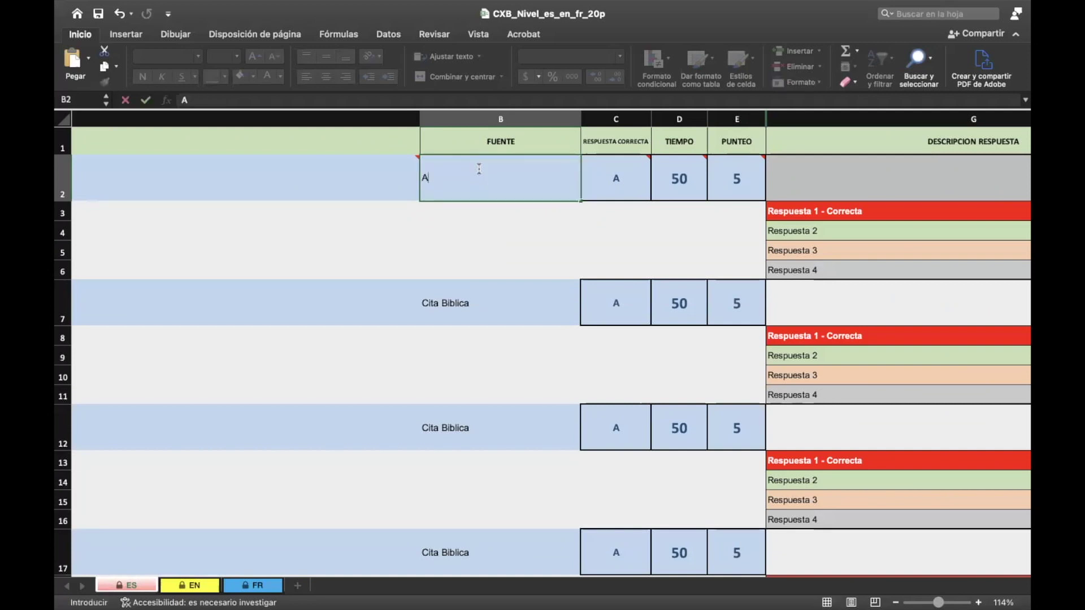
pyautogui.write('pocalips')
pyautogui.press('BackSpace')
pyautogui.write('psis 6')
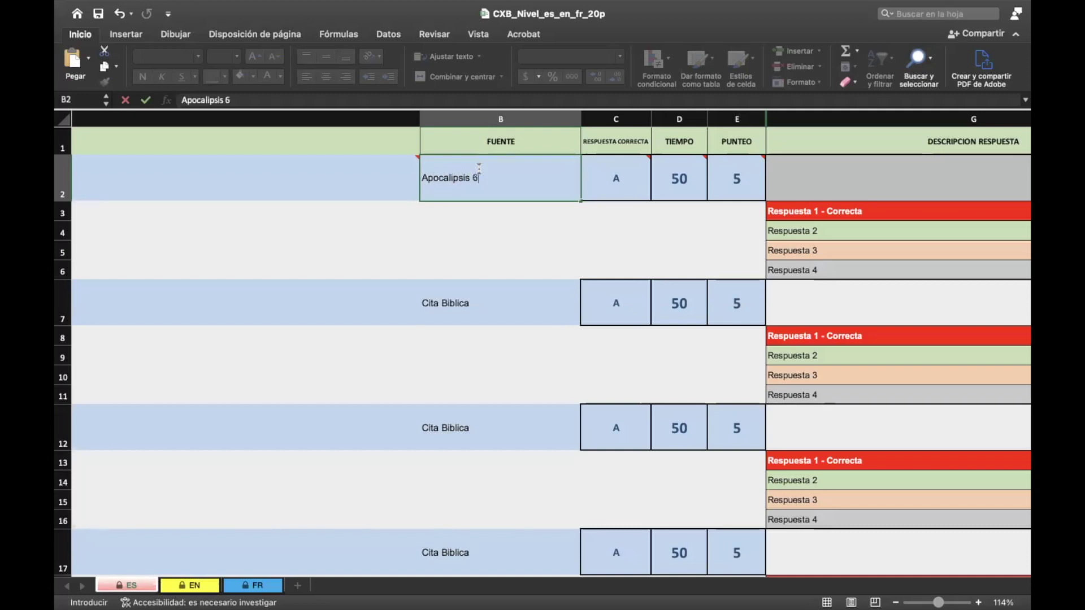
pyautogui.write(':1-')
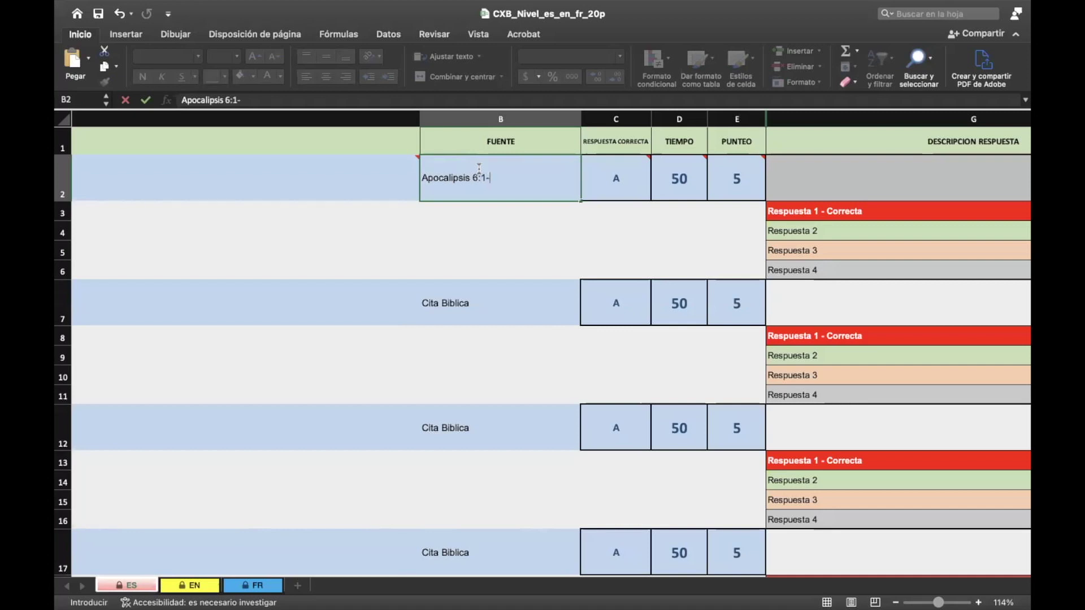
pyautogui.write('10')
pyautogui.click(496, 232)
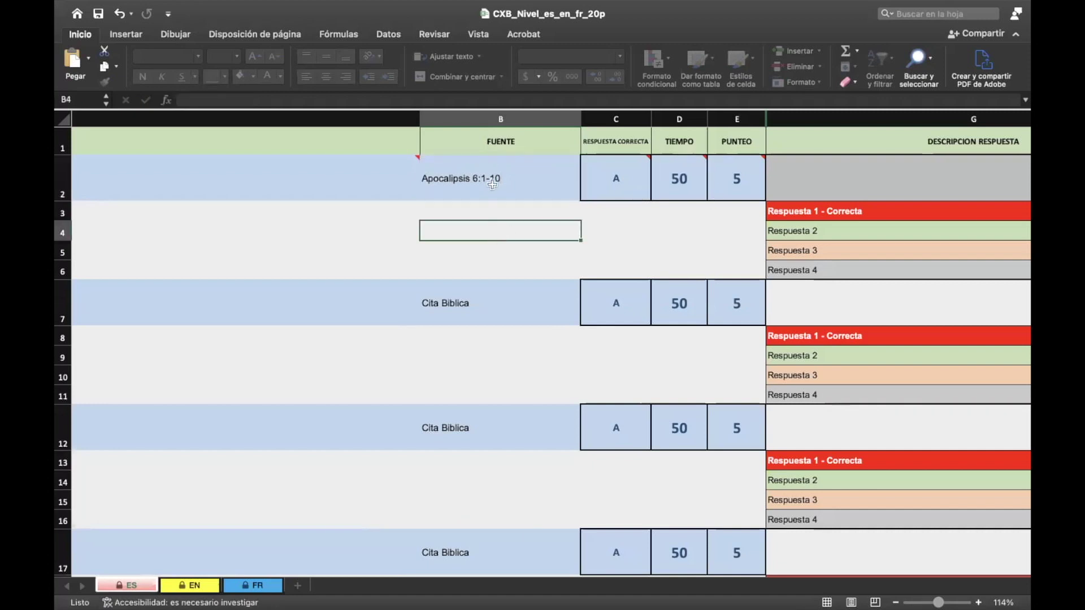
pyautogui.click(488, 164)
pyautogui.hscroll(3, 565, 201)
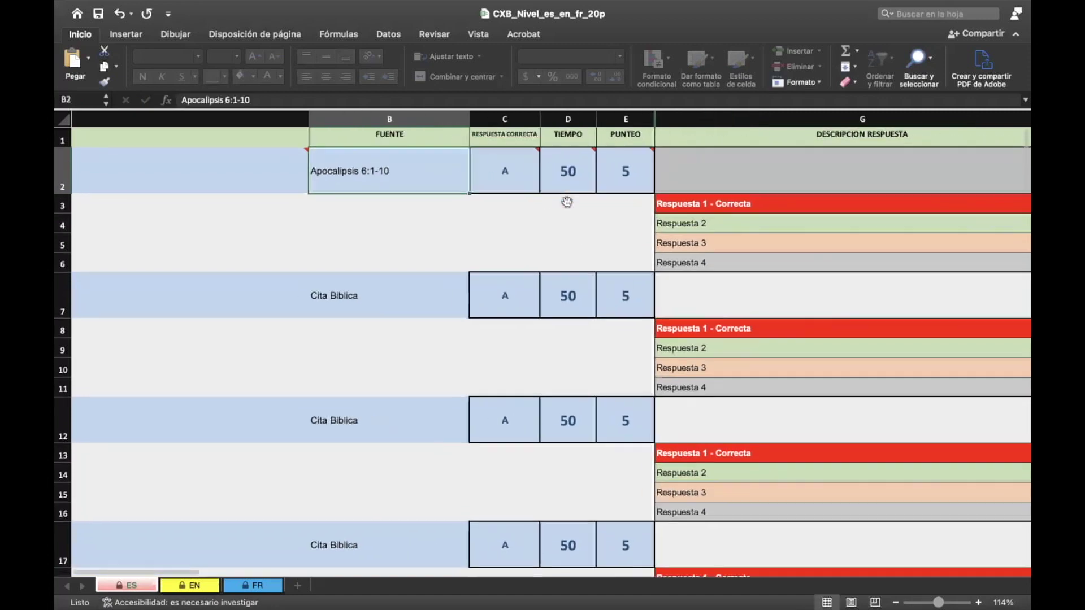
pyautogui.hscroll(5, 565, 202)
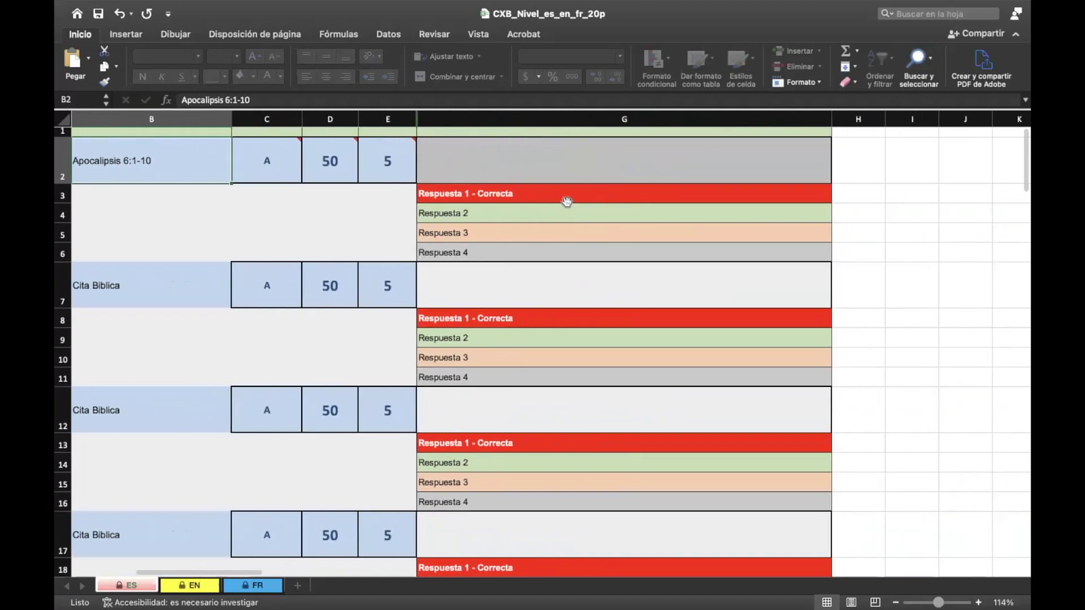
# Step: Fill in the first question's answers: Cuatro (correct), Cinco, Seis and Tres
pyautogui.click(509, 199)
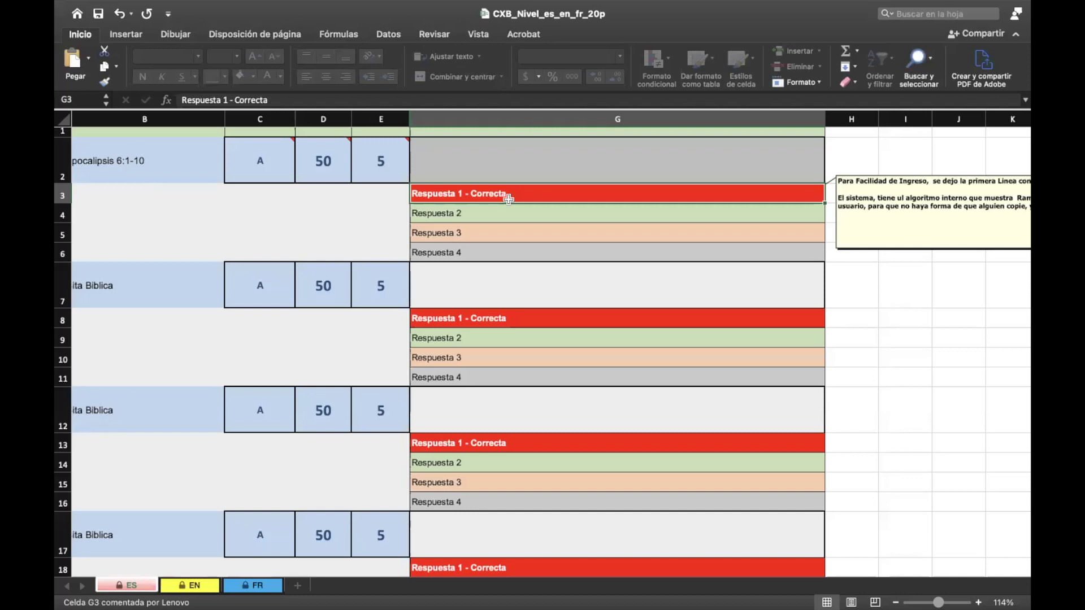
pyautogui.write('Cu')
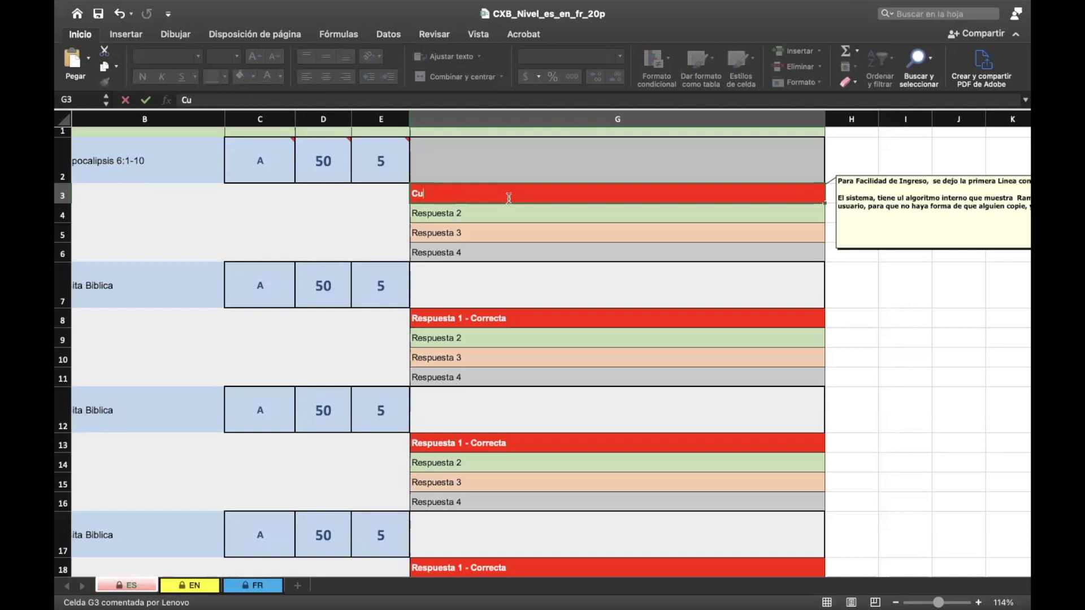
pyautogui.write('atro')
pyautogui.press('Return')
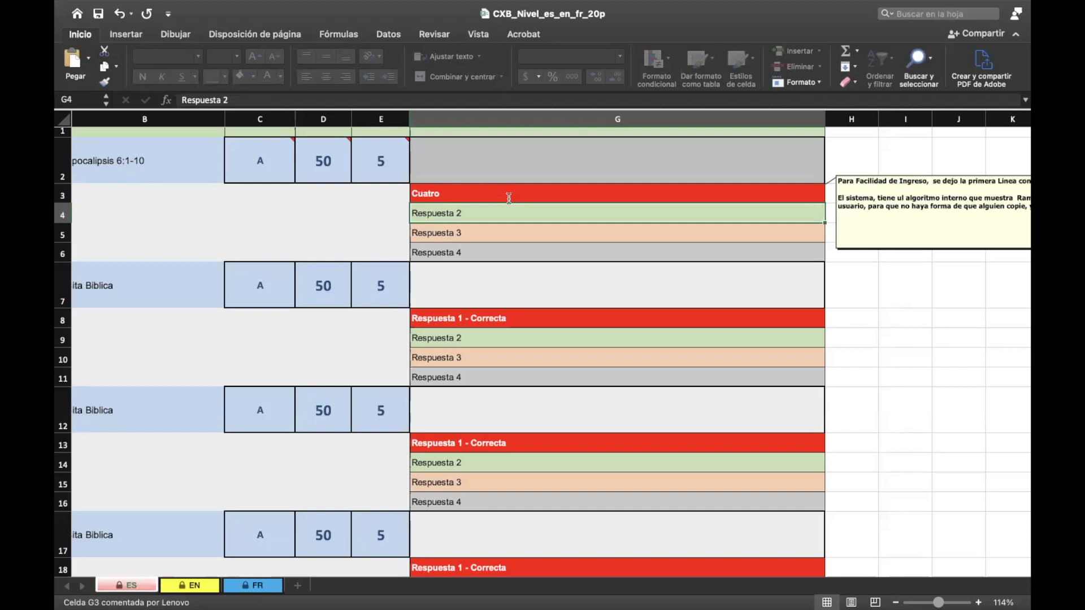
pyautogui.write('Cinco')
pyautogui.press('Return')
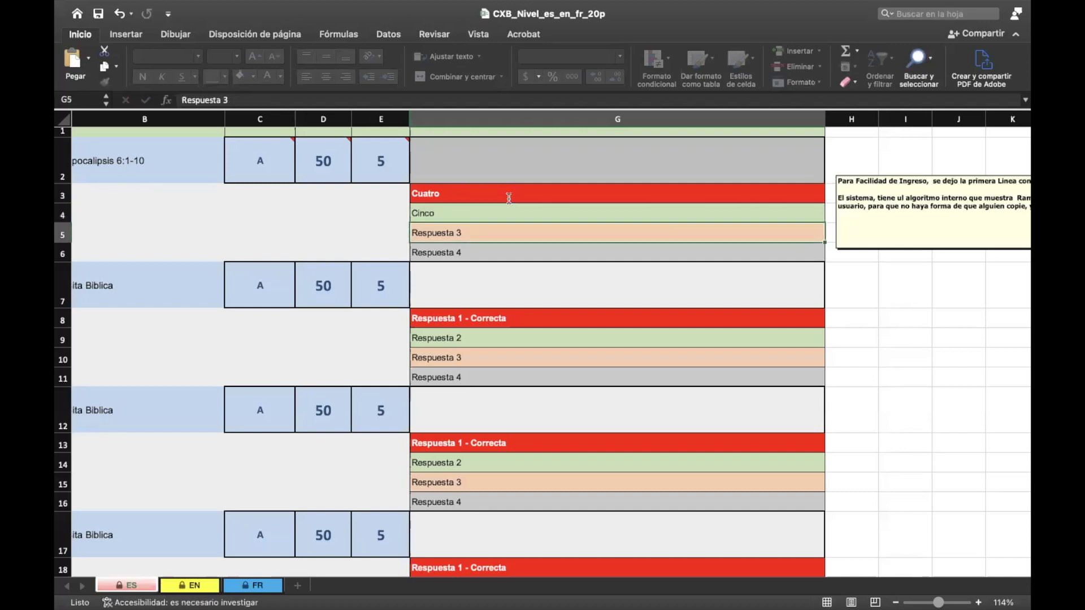
pyautogui.write('Seis')
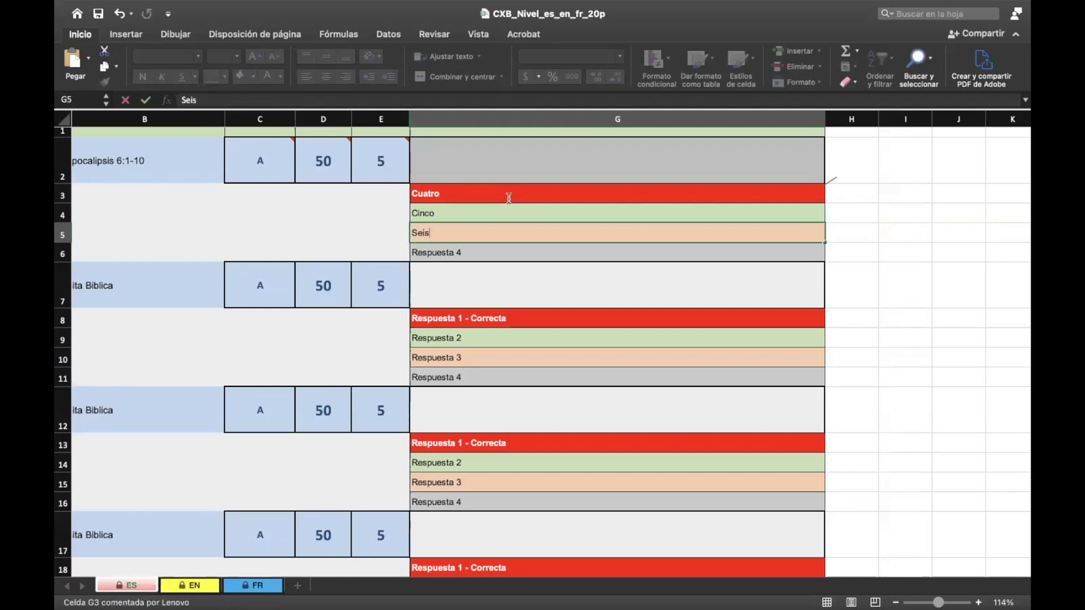
pyautogui.press('Return')
pyautogui.write('t')
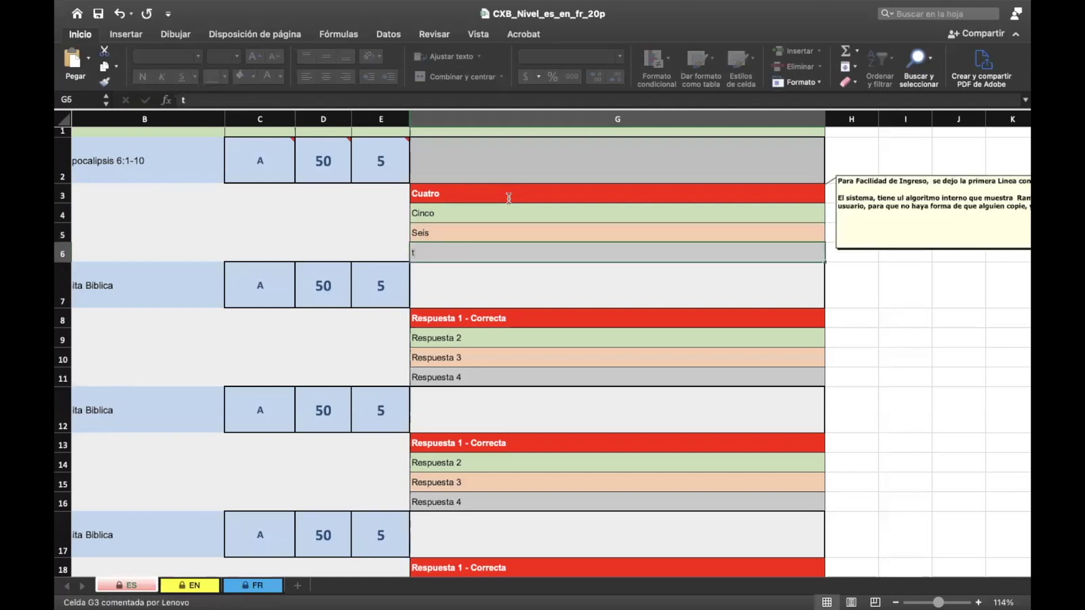
pyautogui.press('BackSpace')
pyautogui.write('Tres')
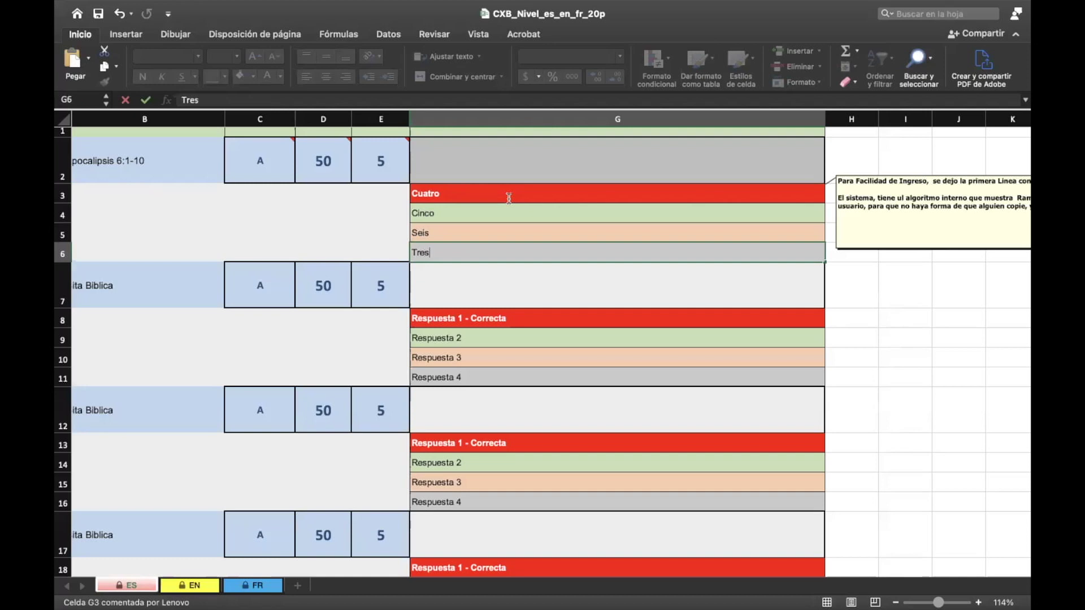
pyautogui.hotkey('ctrl', 'Return')
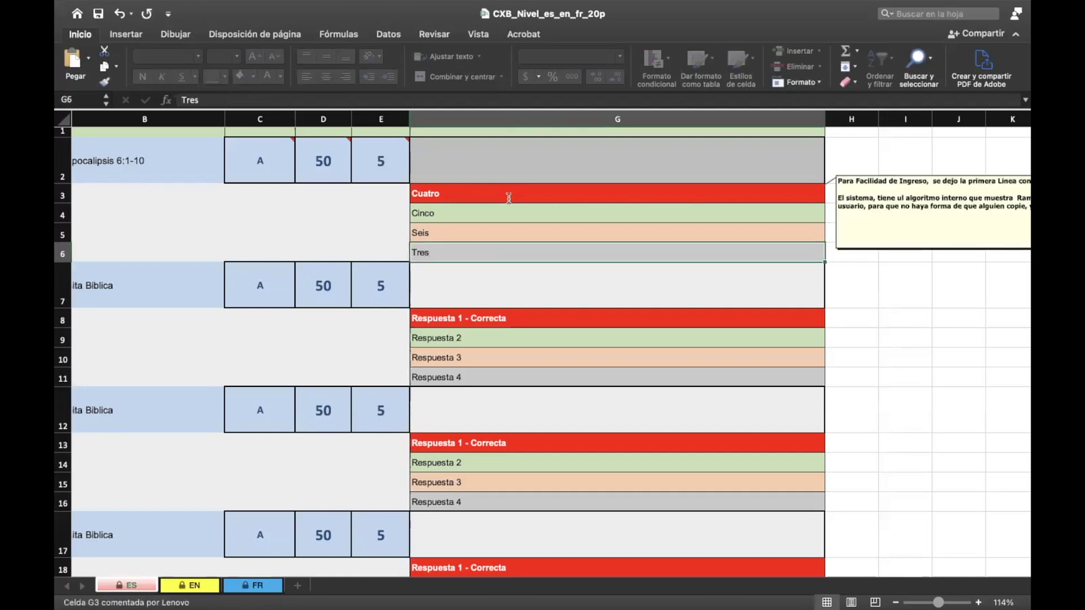
pyautogui.press('Left')
pyautogui.press('Left')
pyautogui.press('Left')
pyautogui.press('Left')
pyautogui.press('Left')
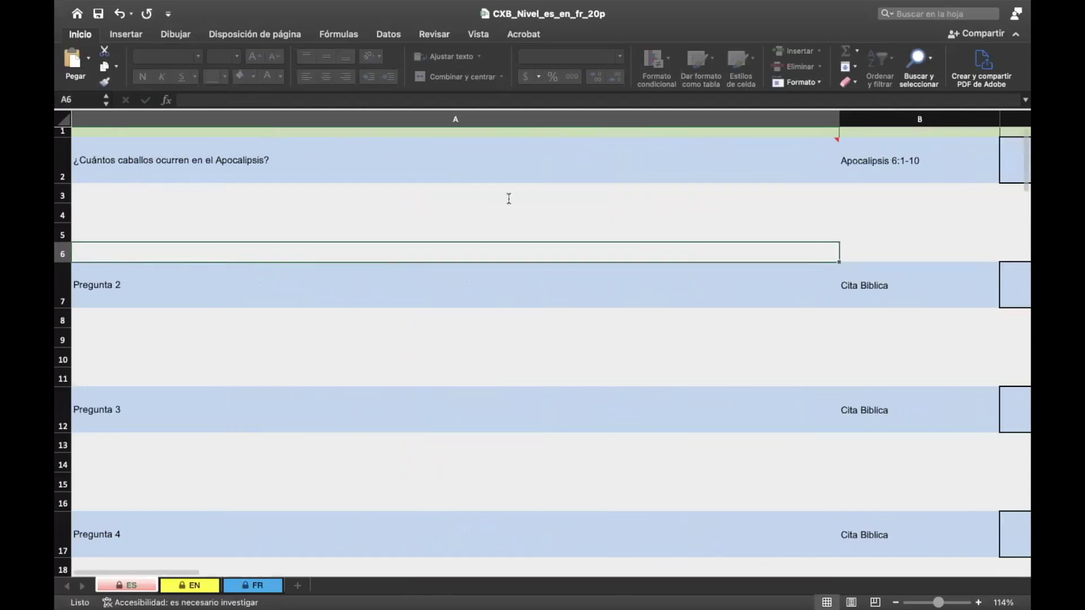
# Step: Scroll through the sheet and read the notes on the Cuatro answer and cell G8
pyautogui.scroll(-3, 506, 201)
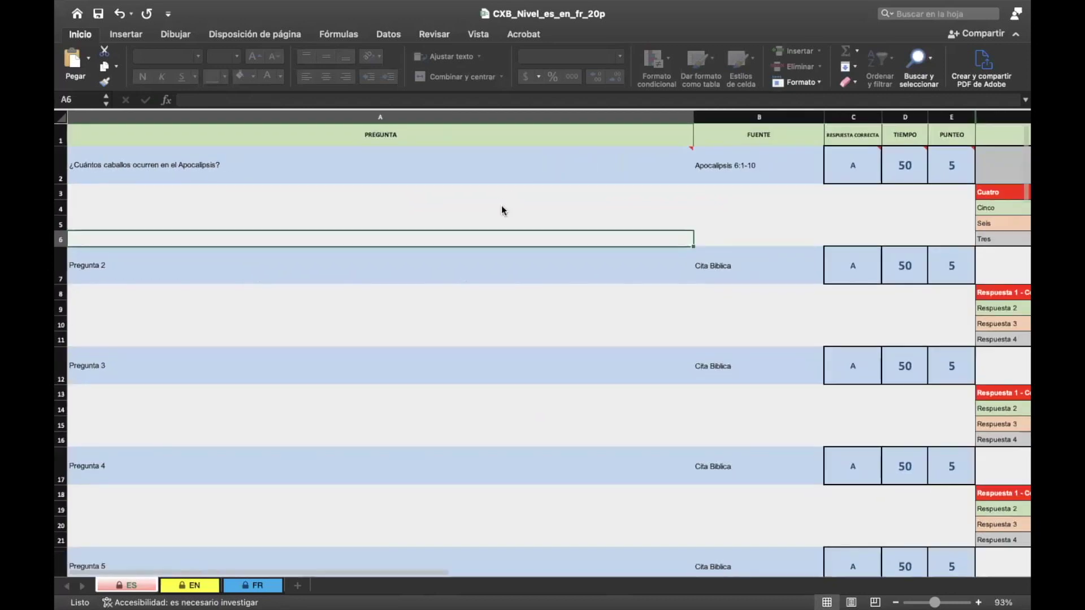
pyautogui.scroll(-3, 482, 223)
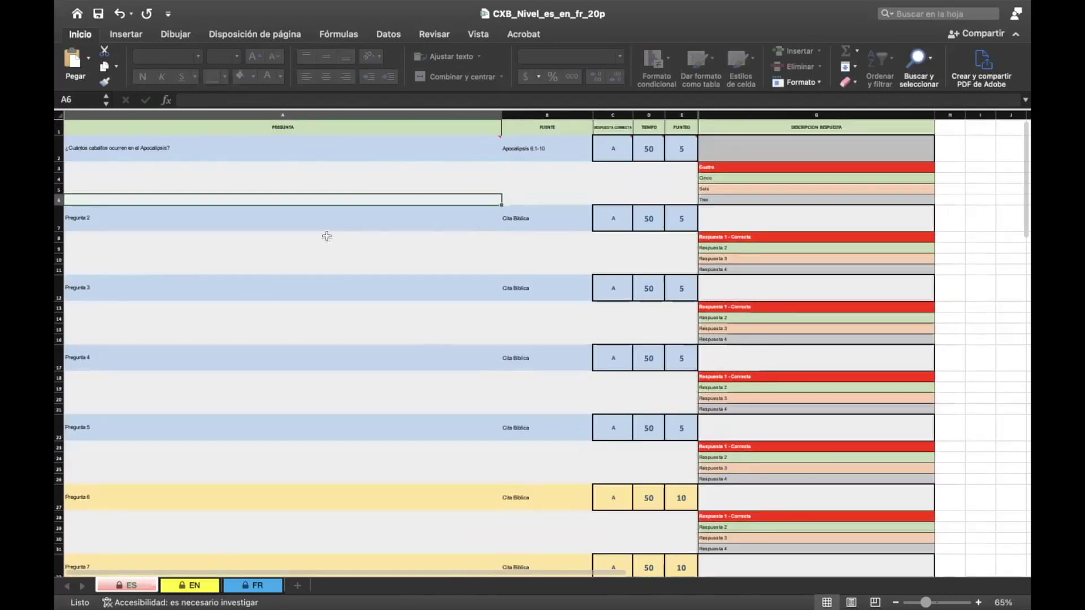
pyautogui.scroll(-10, 322, 349)
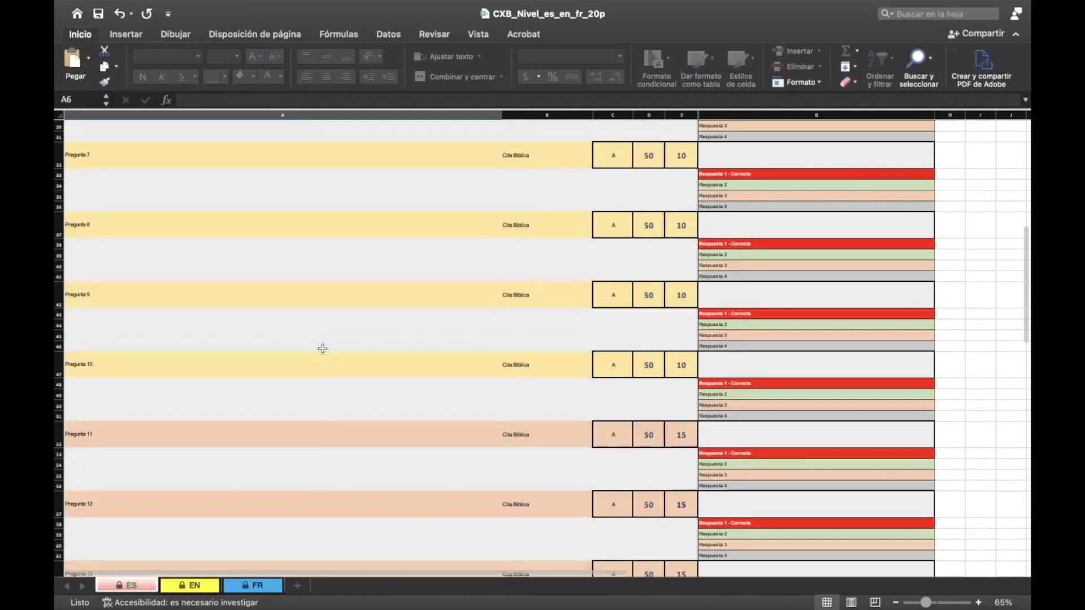
pyautogui.scroll(10, 322, 348)
pyautogui.scroll(3, 322, 348)
pyautogui.click(487, 200)
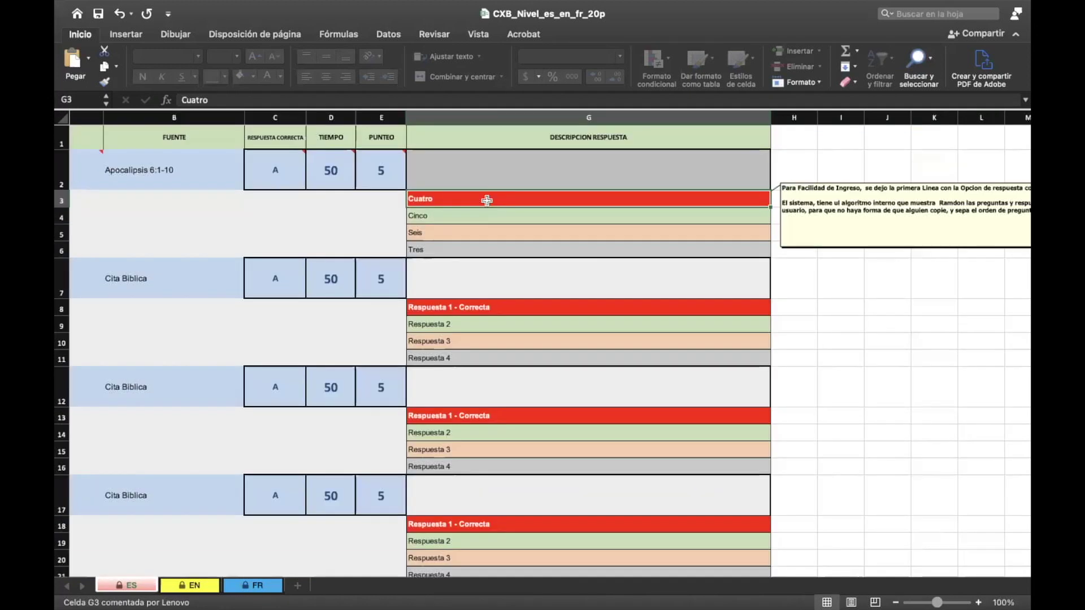
pyautogui.click(457, 313)
pyautogui.scroll(-1, 457, 314)
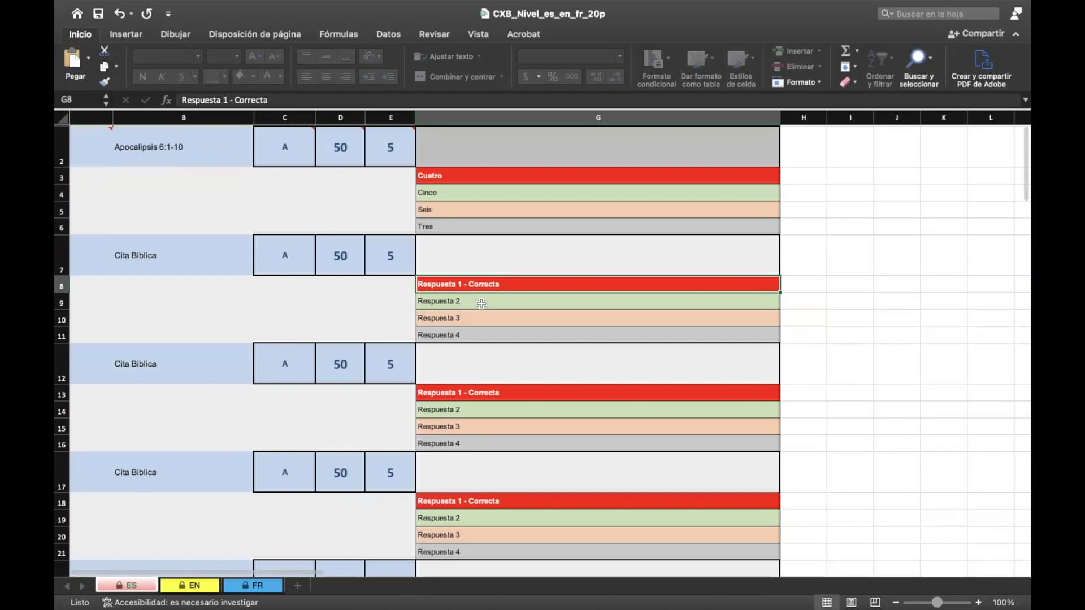
pyautogui.moveTo(468, 286)
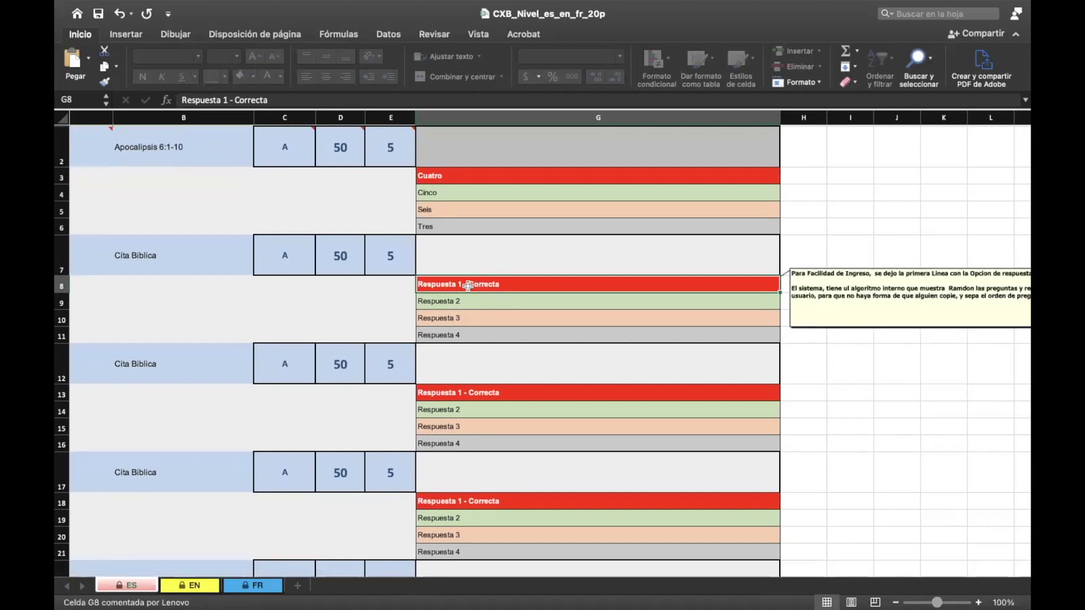
pyautogui.hscroll(-5, 468, 286)
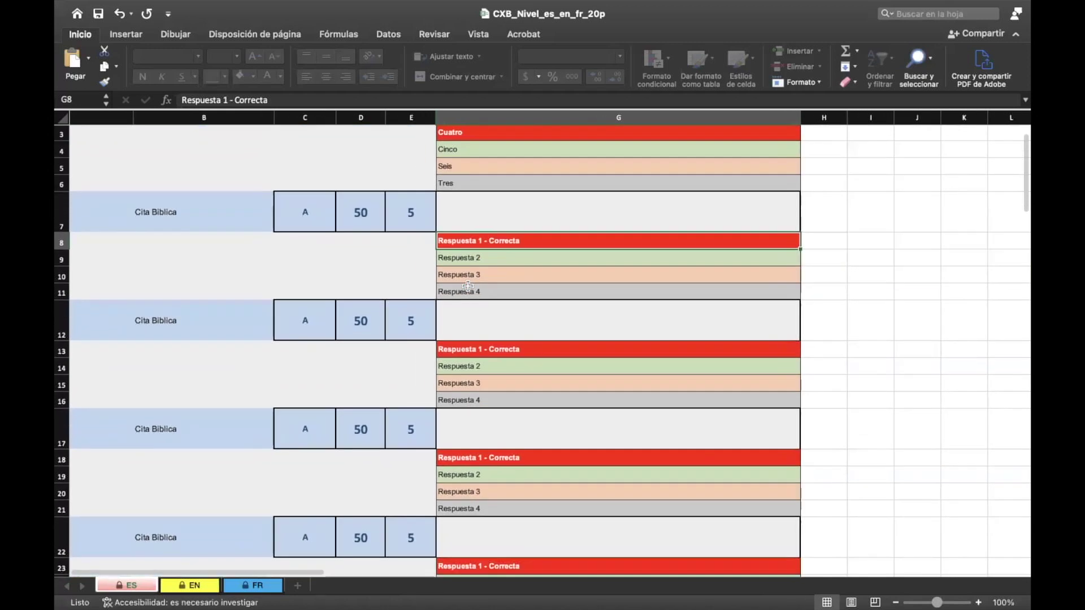
pyautogui.scroll(3, 468, 286)
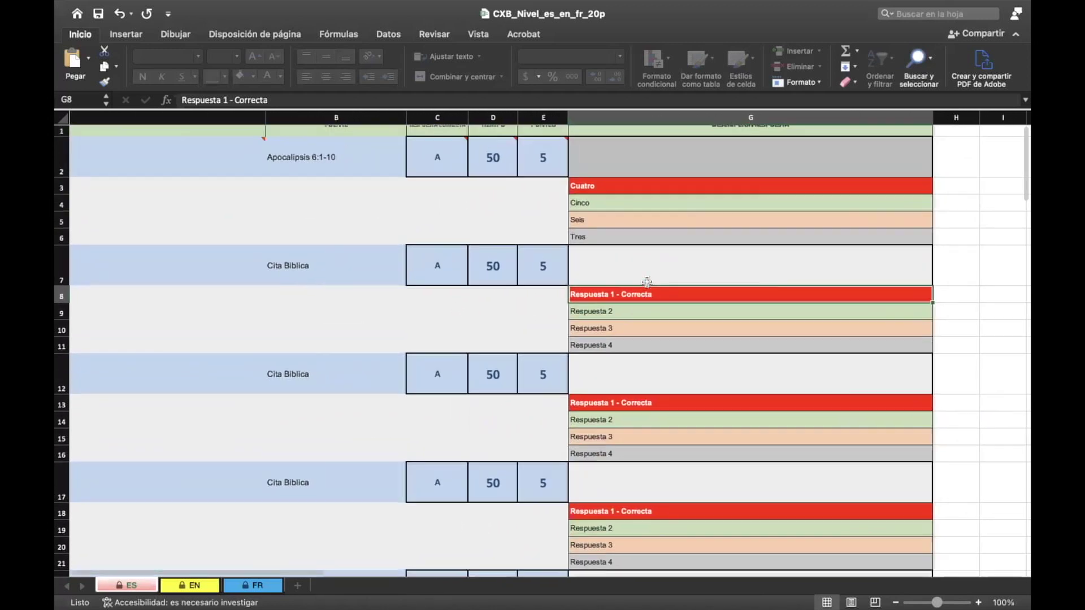
# Step: Check the correct-answer letters for questions 1–3 and reread the G8 comment
pyautogui.click(440, 177)
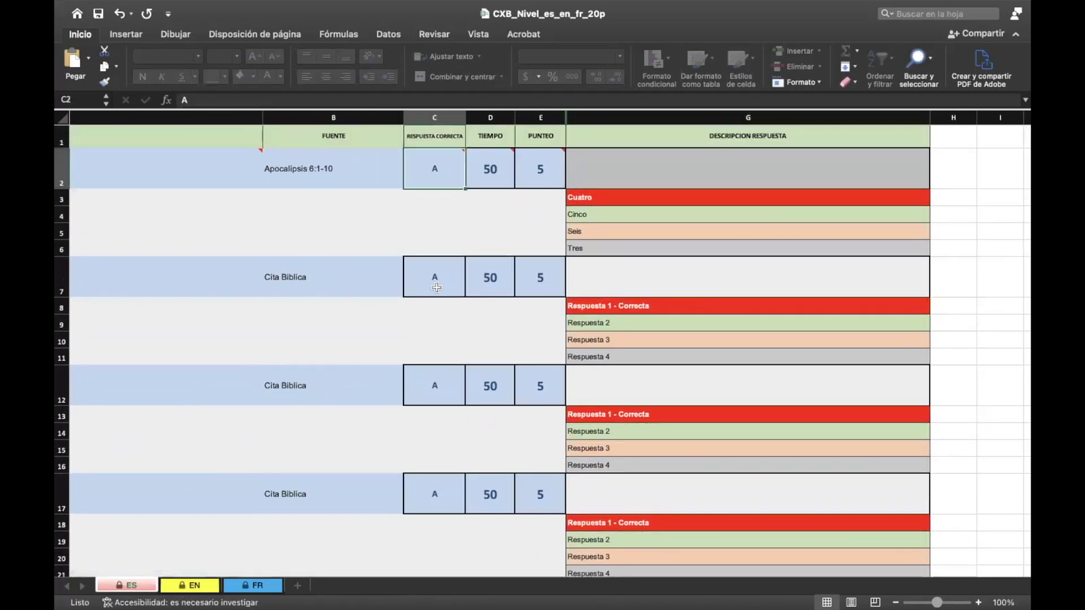
pyautogui.click(435, 288)
pyautogui.click(434, 391)
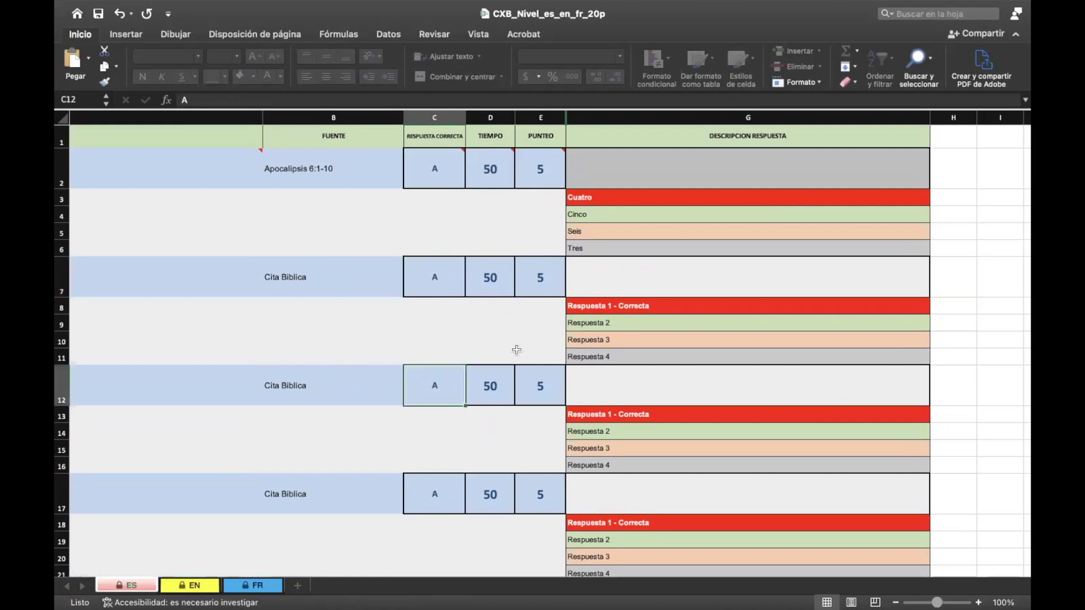
pyautogui.click(639, 309)
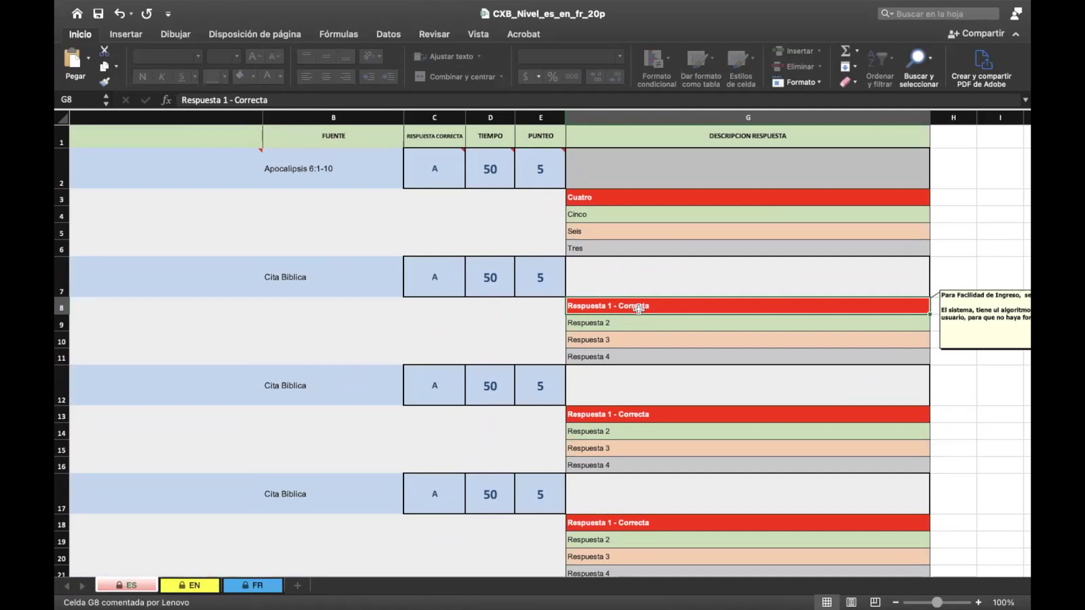
pyautogui.scroll(-4, 639, 308)
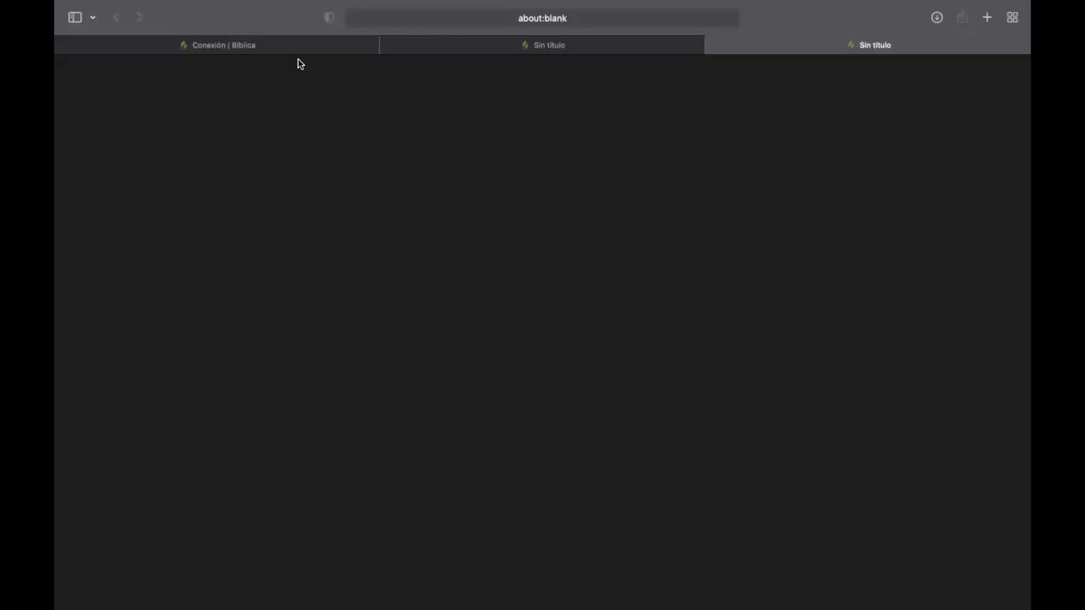
# Step: Upload the CXB_Nivel_es_en_fr_20p.xlsx template as the Nivel 1 questions
pyautogui.click(287, 47)
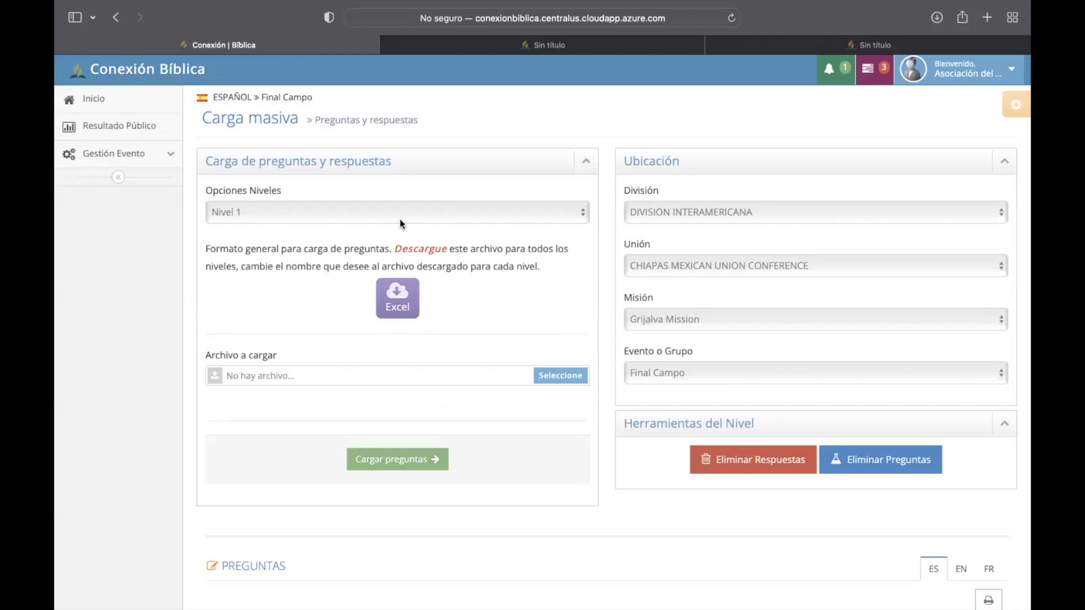
pyautogui.click(400, 222)
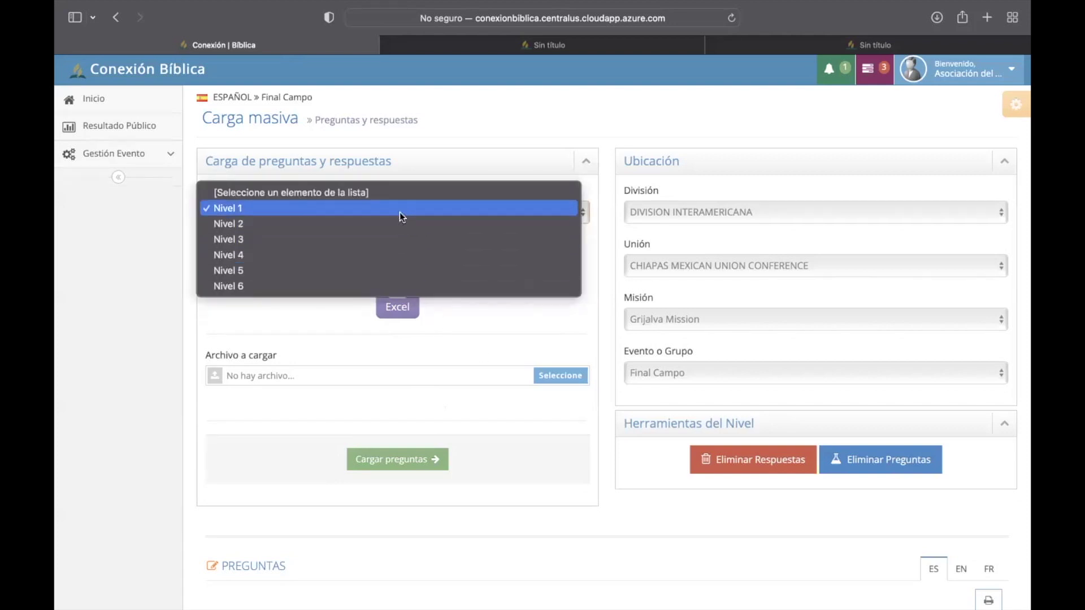
pyautogui.click(536, 315)
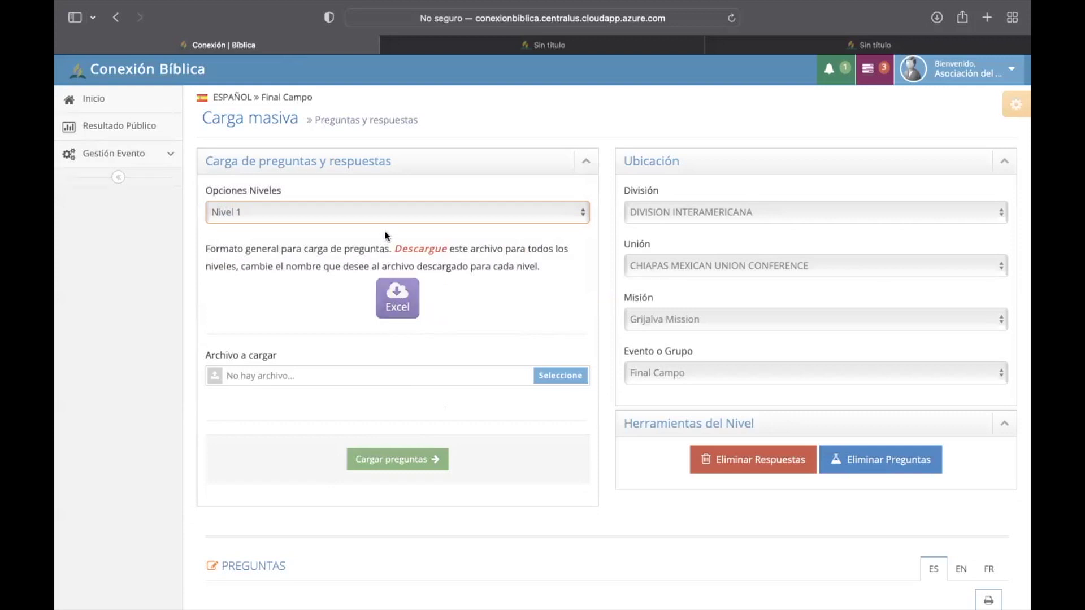
pyautogui.scroll(-4, 400, 305)
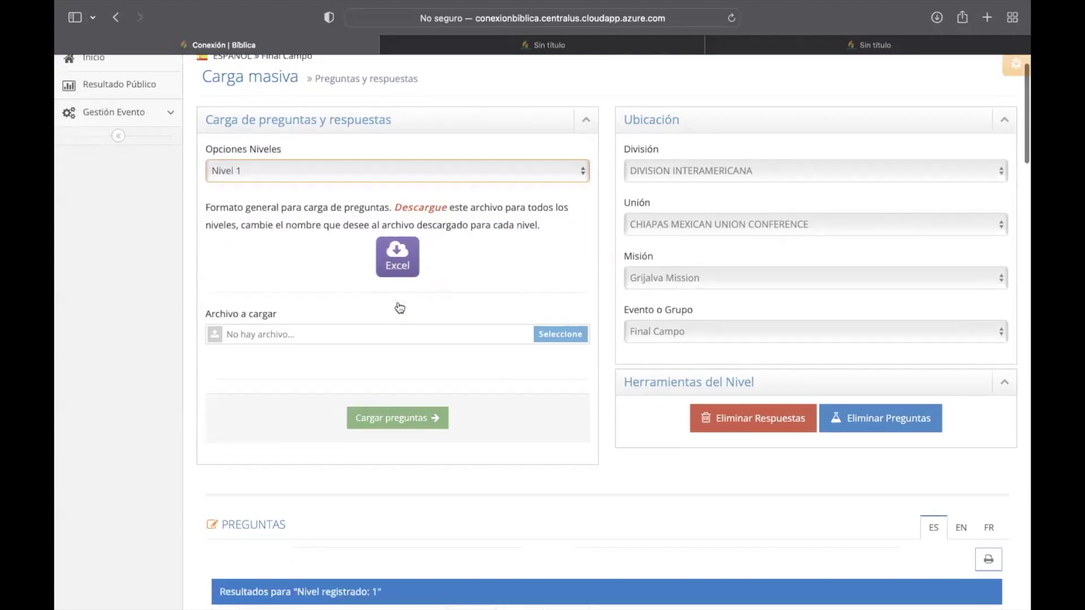
pyautogui.click(553, 274)
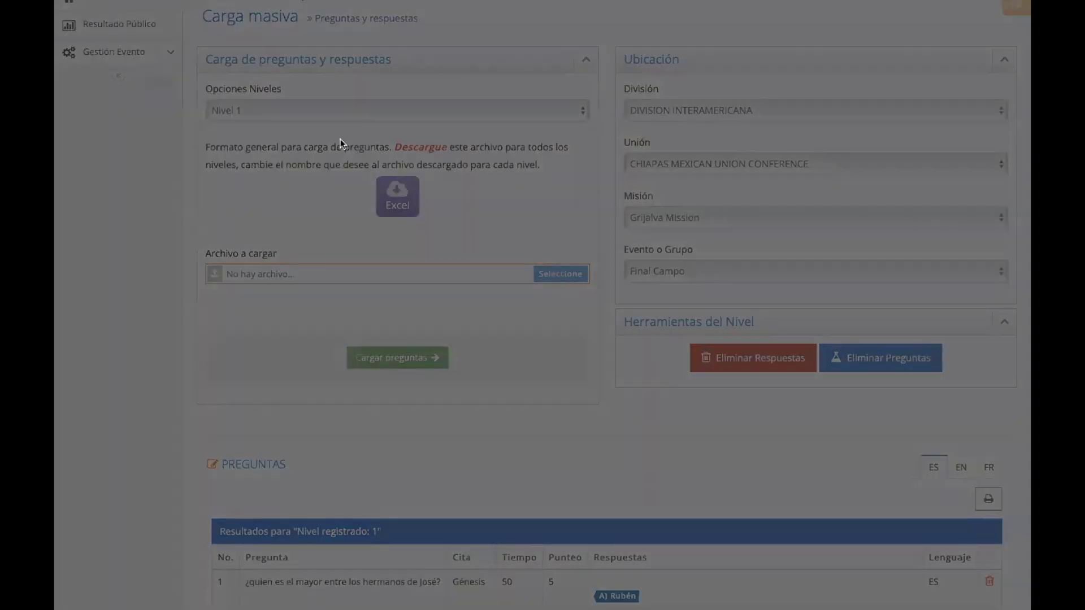
pyautogui.press('Return')
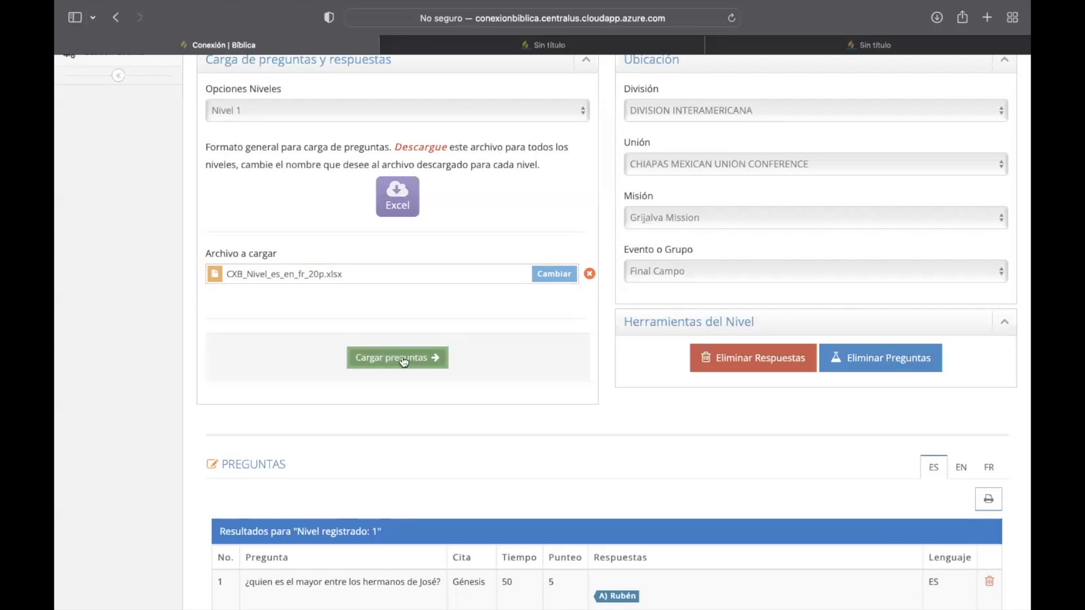
pyautogui.click(403, 359)
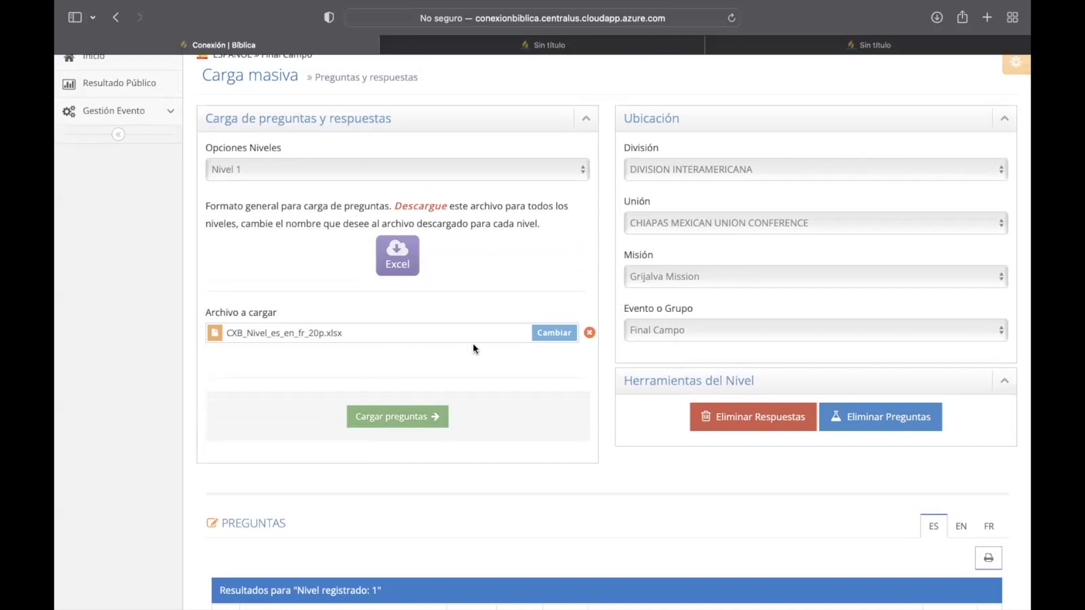
# Step: Change the upload level to Nivel 2 and expand Gestión Evento
pyautogui.scroll(2, 473, 344)
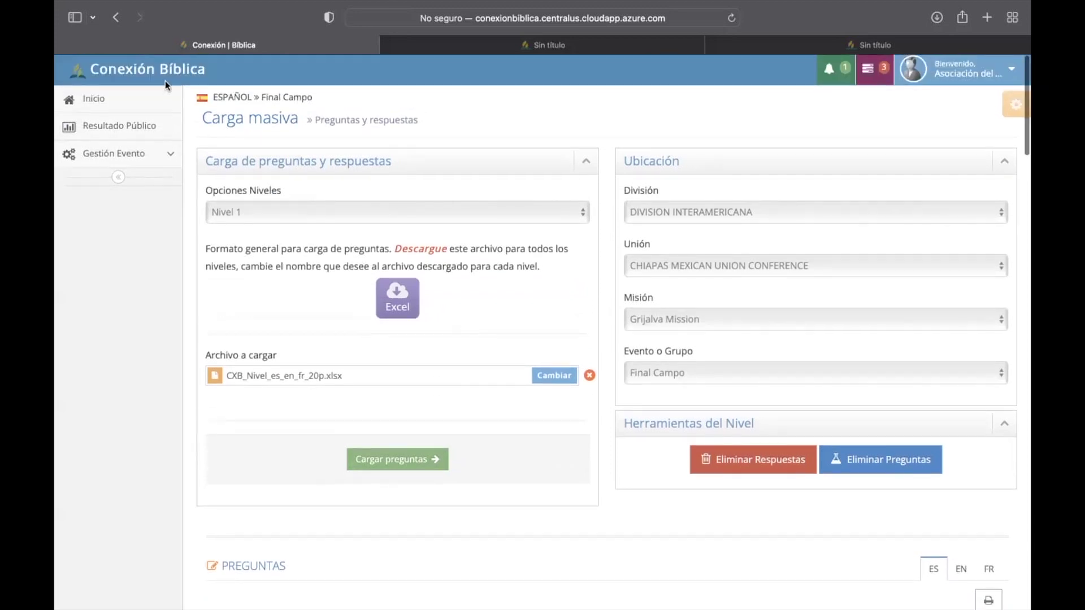
pyautogui.click(313, 212)
pyautogui.click(302, 221)
pyautogui.click(145, 163)
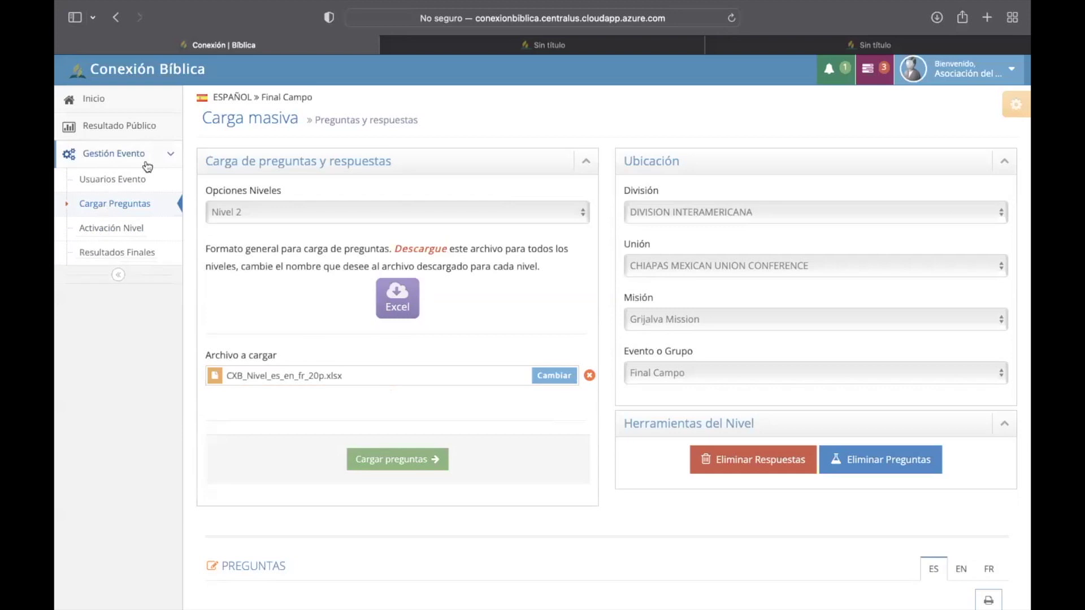
pyautogui.click(137, 233)
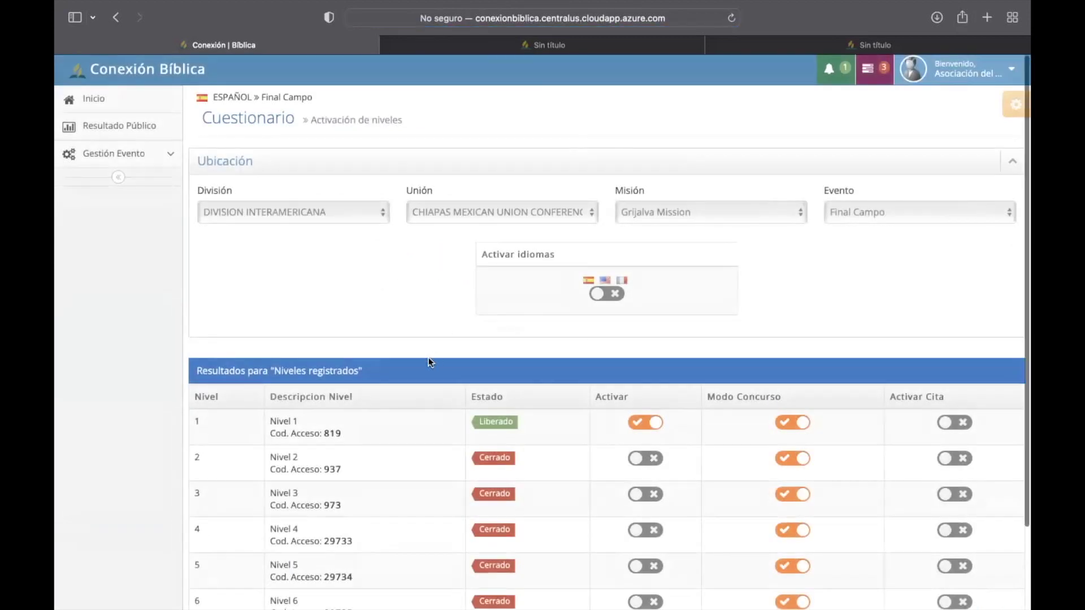
pyautogui.click(653, 428)
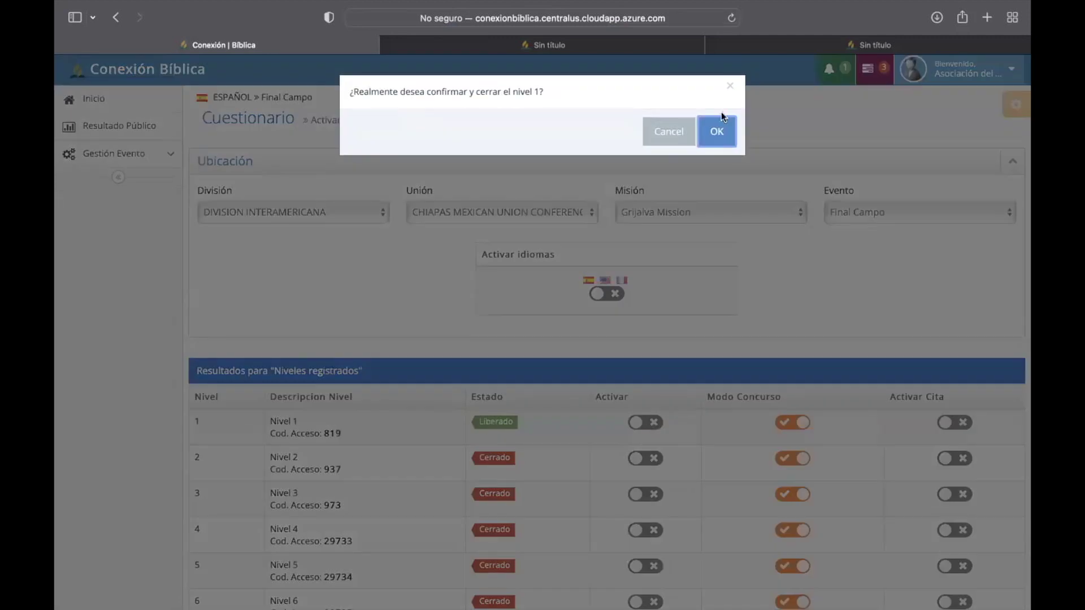
pyautogui.click(716, 131)
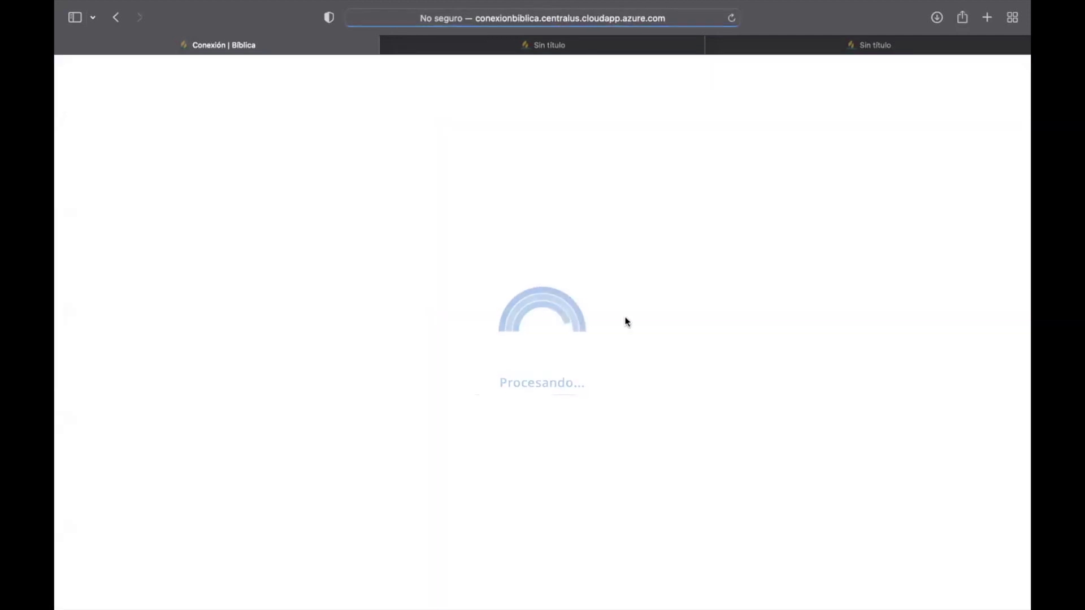
pyautogui.scroll(-3, 602, 478)
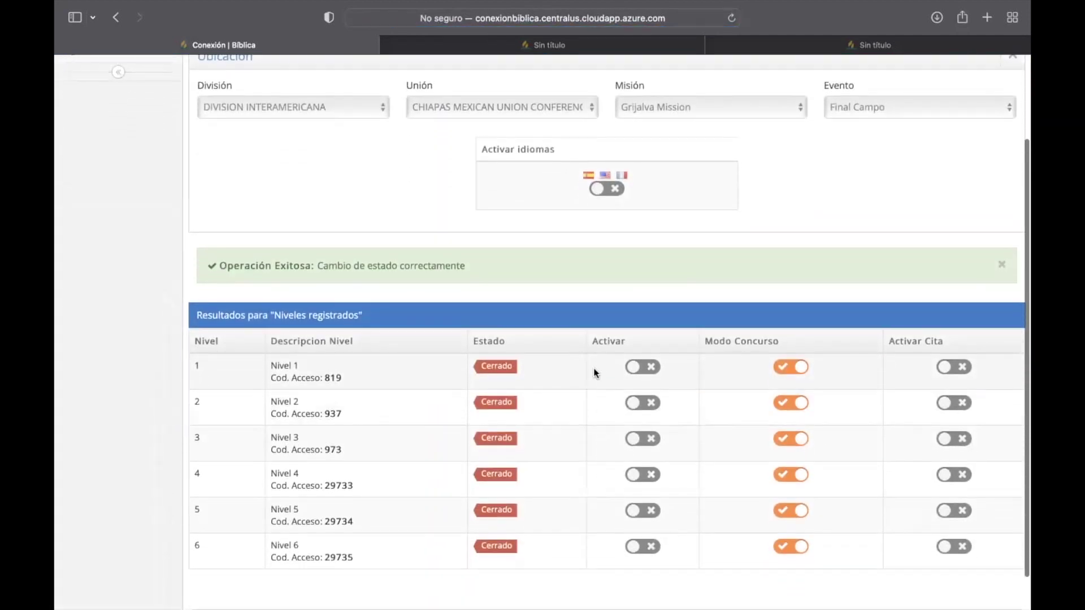
pyautogui.scroll(-2, 462, 366)
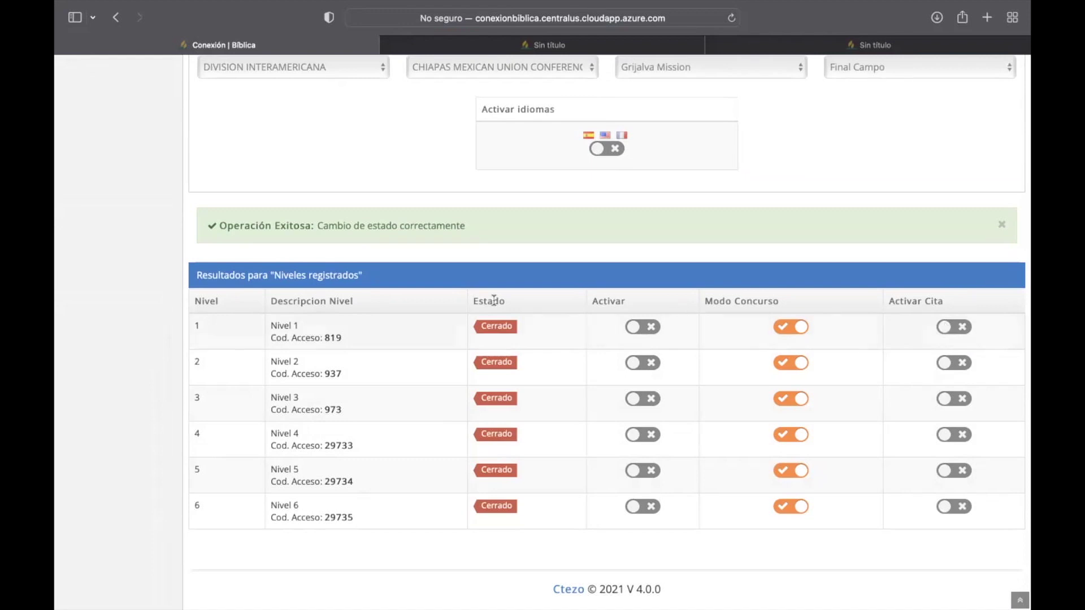
pyautogui.scroll(3, 494, 303)
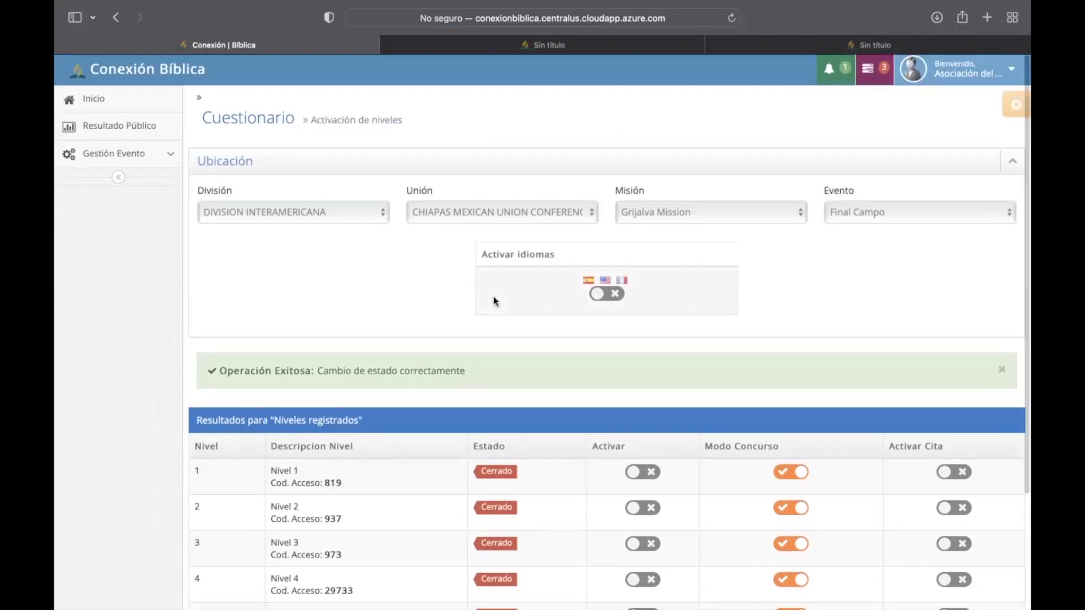
pyautogui.moveTo(620, 13)
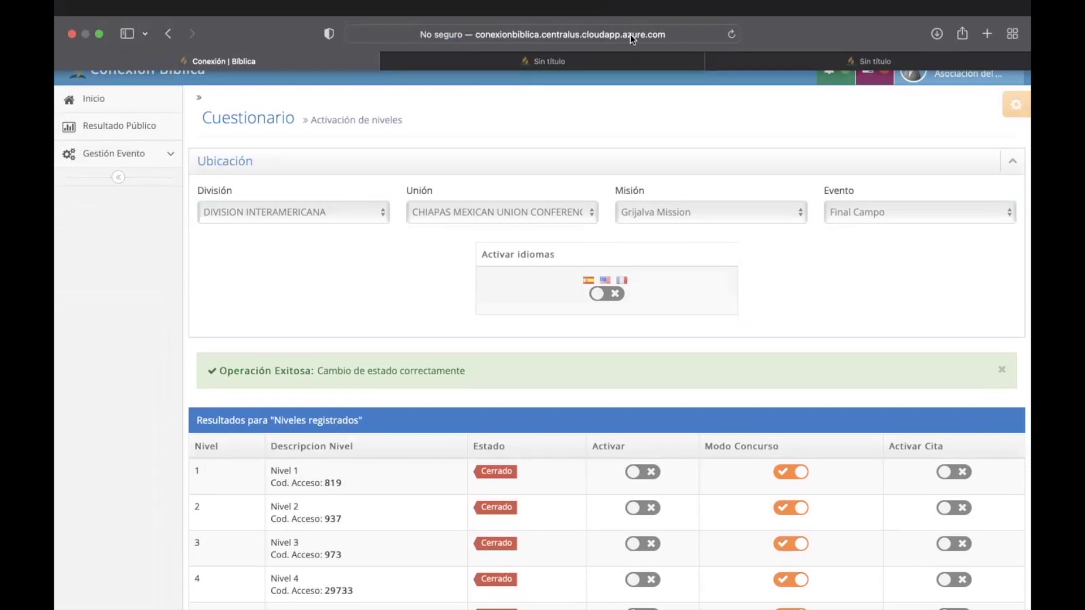
# Step: Open the Usuarios Evento page from the Gestión Evento menu
pyautogui.click(150, 122)
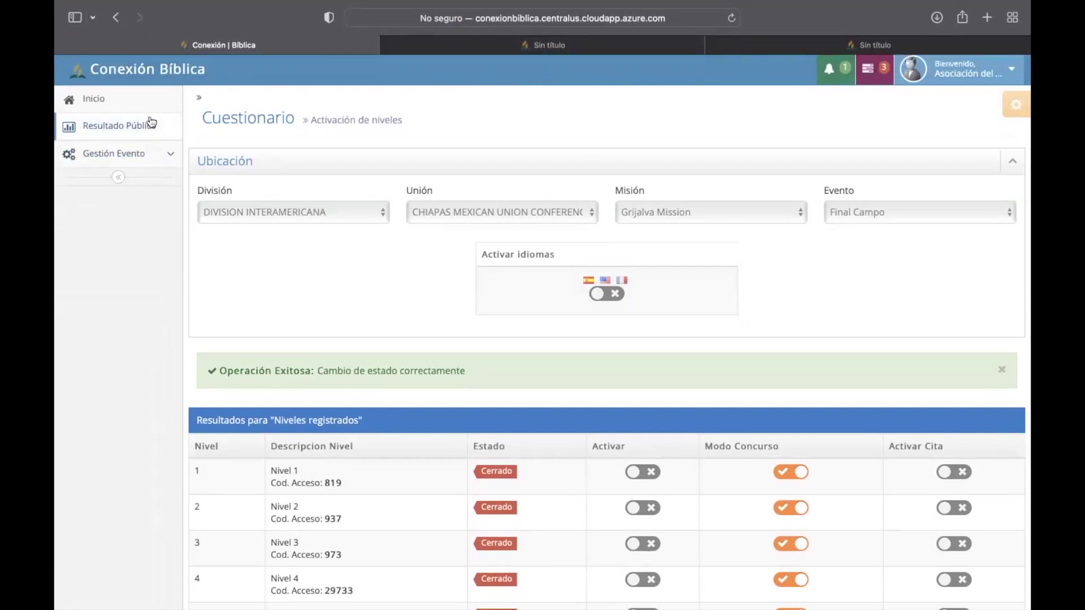
pyautogui.click(149, 108)
pyautogui.click(133, 153)
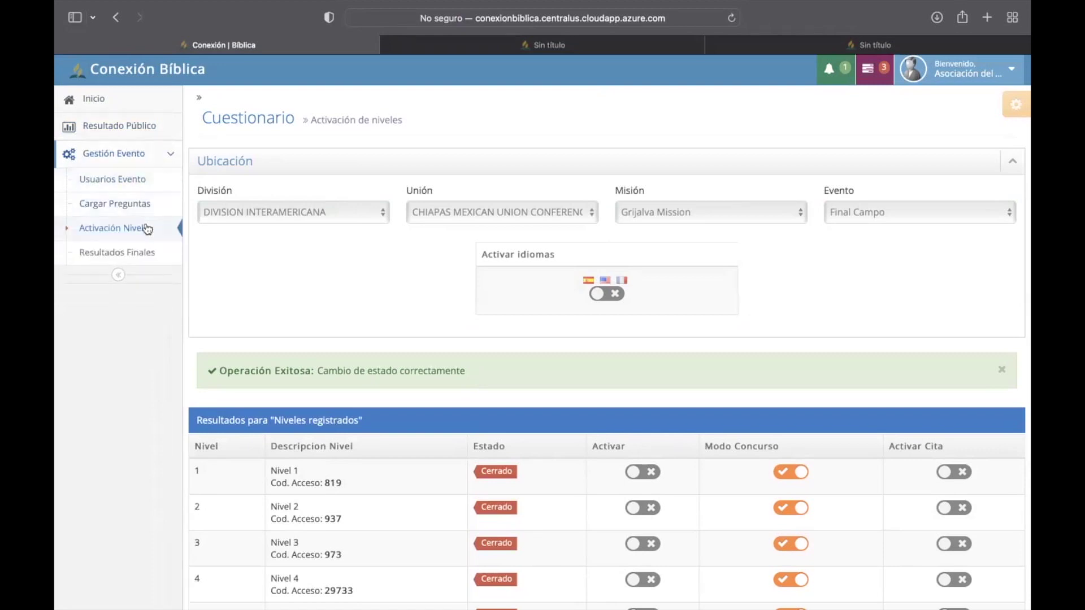
pyautogui.click(140, 189)
# Step: Scroll through the Usuarios Registrados table to review the eight contestants
pyautogui.scroll(-8, 438, 494)
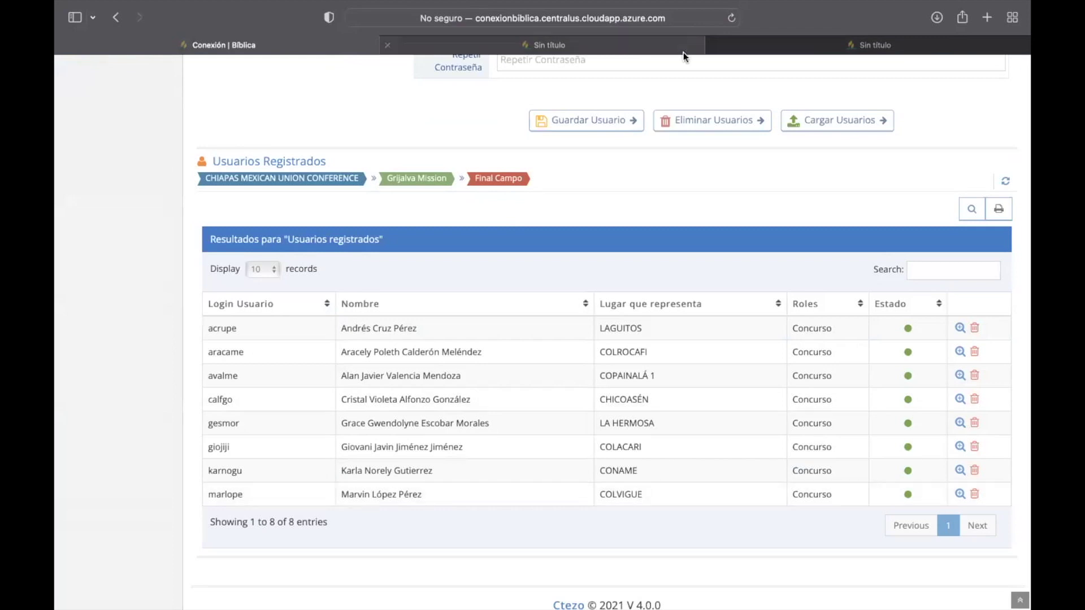
pyautogui.moveTo(644, 9)
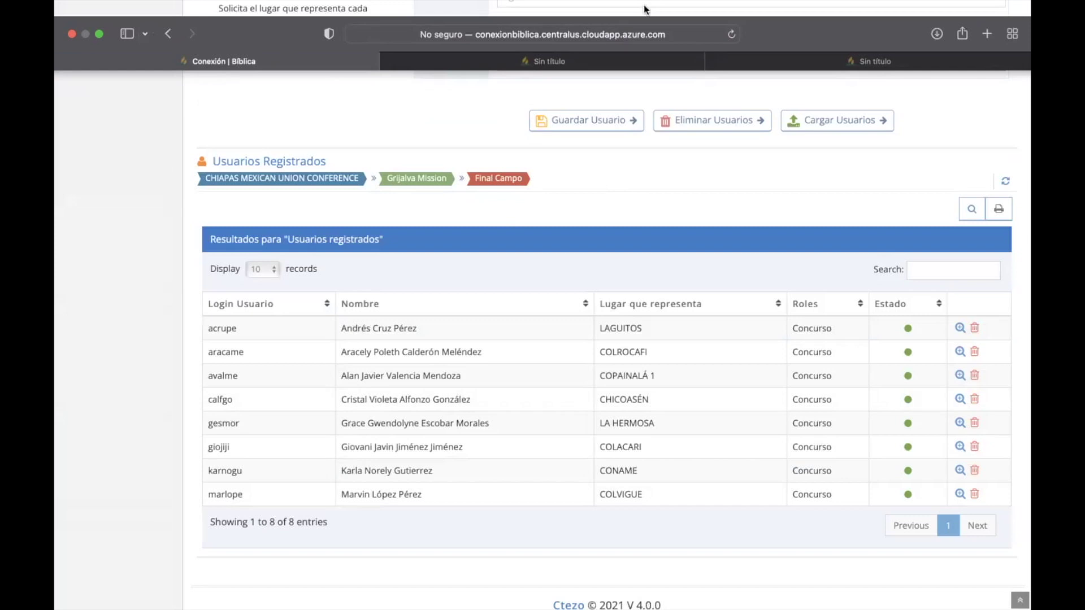
pyautogui.scroll(10, 593, 281)
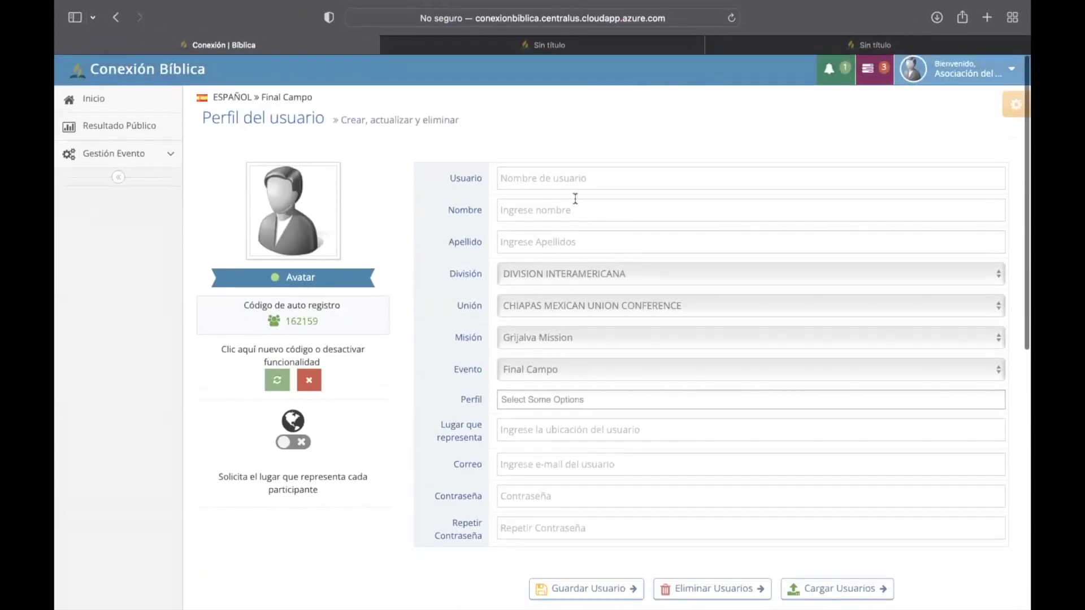
pyautogui.scroll(-5, 263, 223)
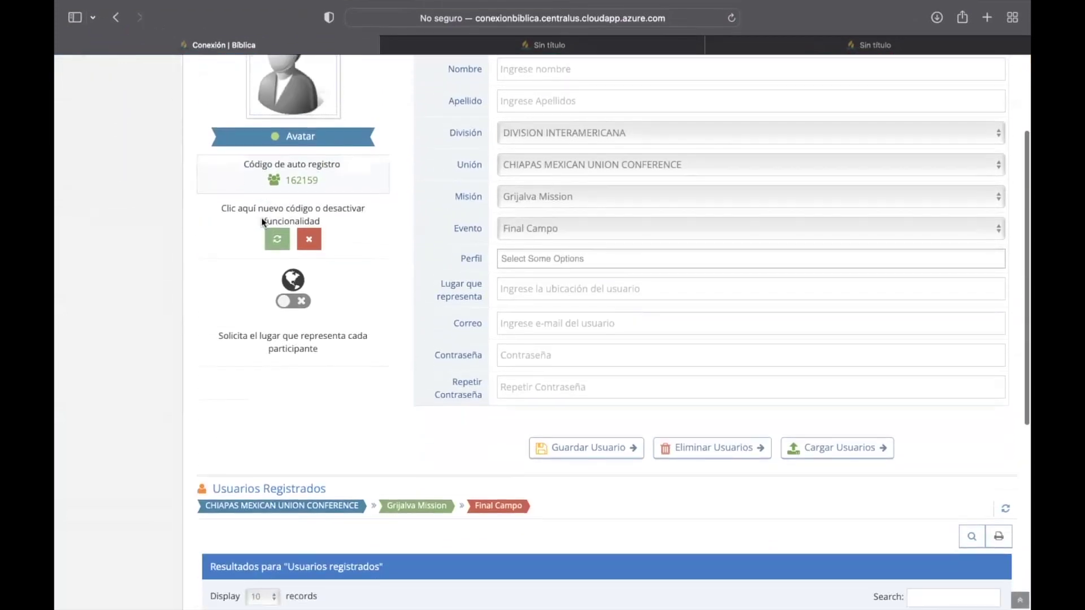
pyautogui.scroll(-6, 263, 224)
pyautogui.scroll(2, 261, 219)
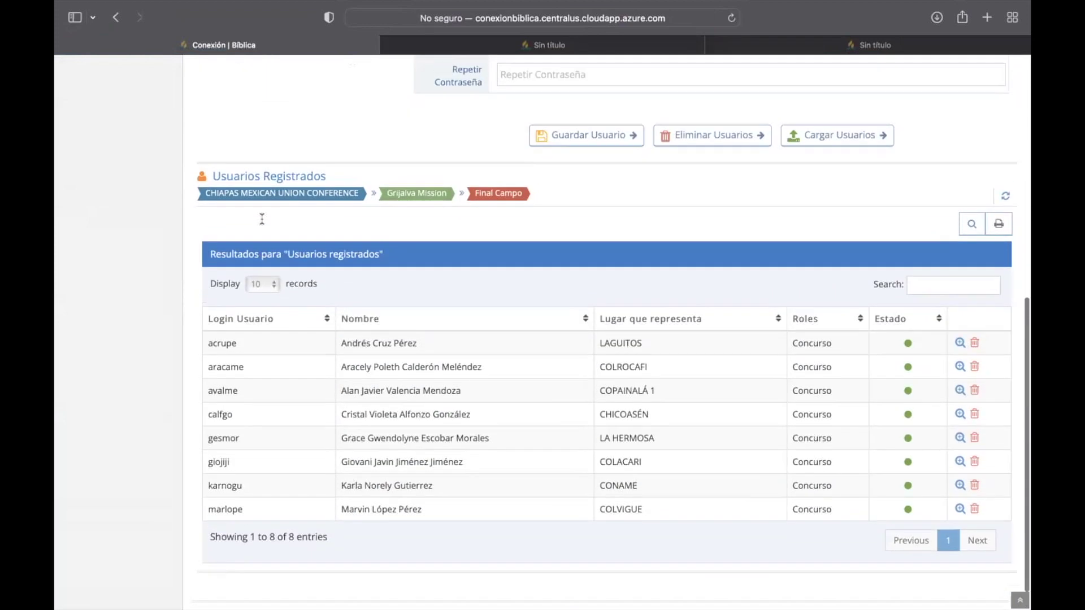
pyautogui.scroll(1, 262, 219)
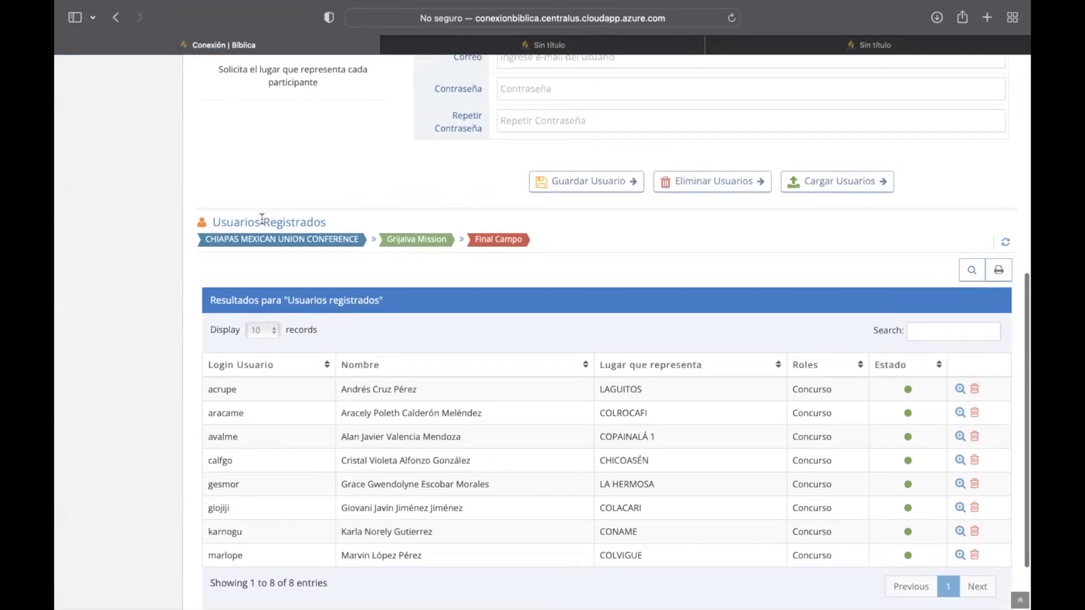
pyautogui.scroll(-3, 262, 219)
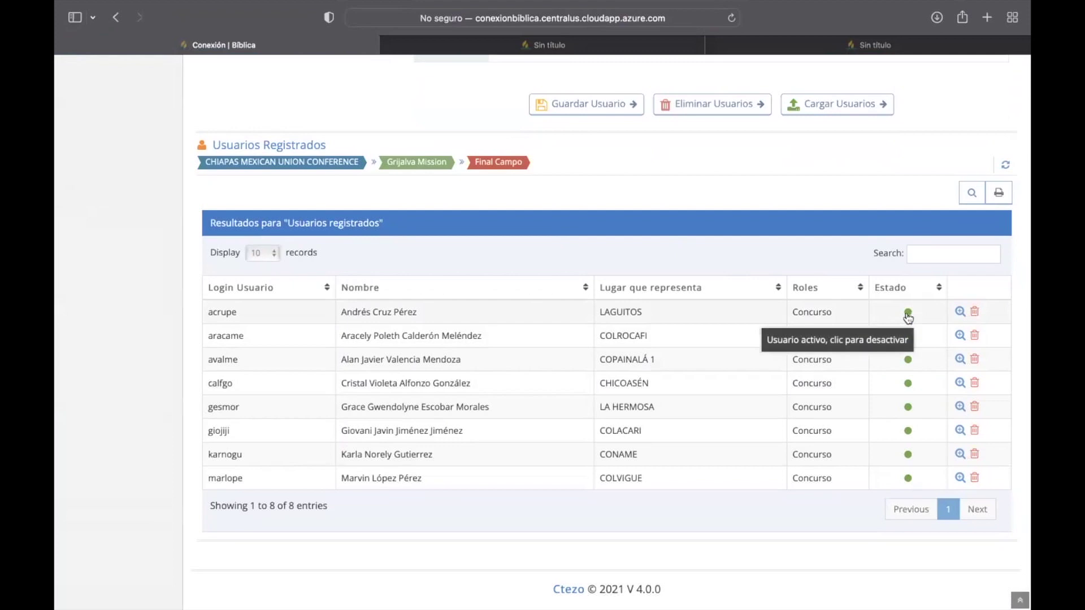
pyautogui.scroll(10, 410, 293)
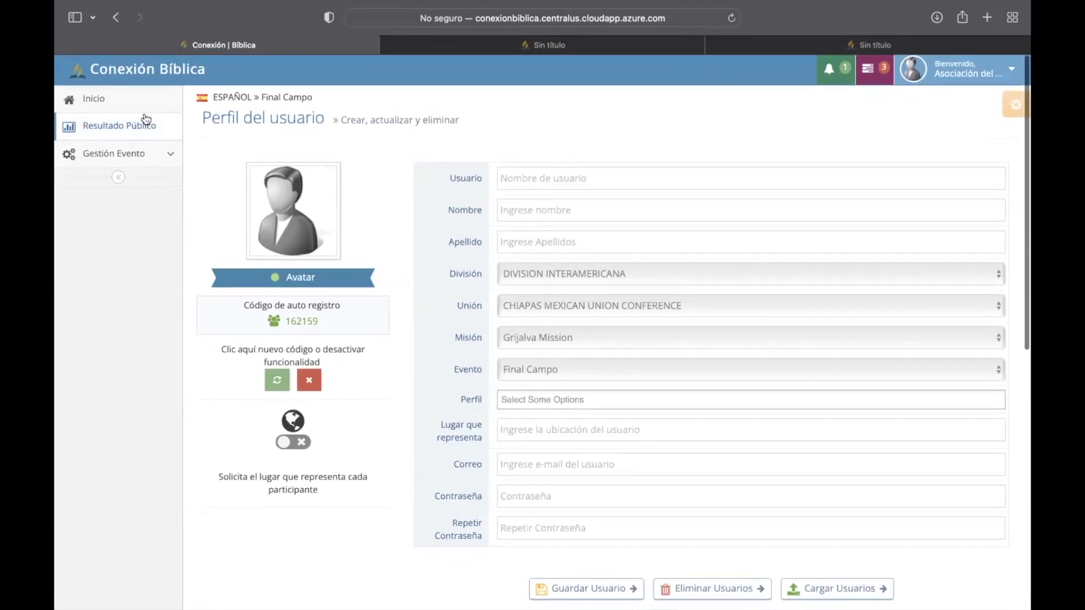
# Step: Visit Resultado Público, then go to Activación Nivel under Gestión Evento
pyautogui.click(139, 126)
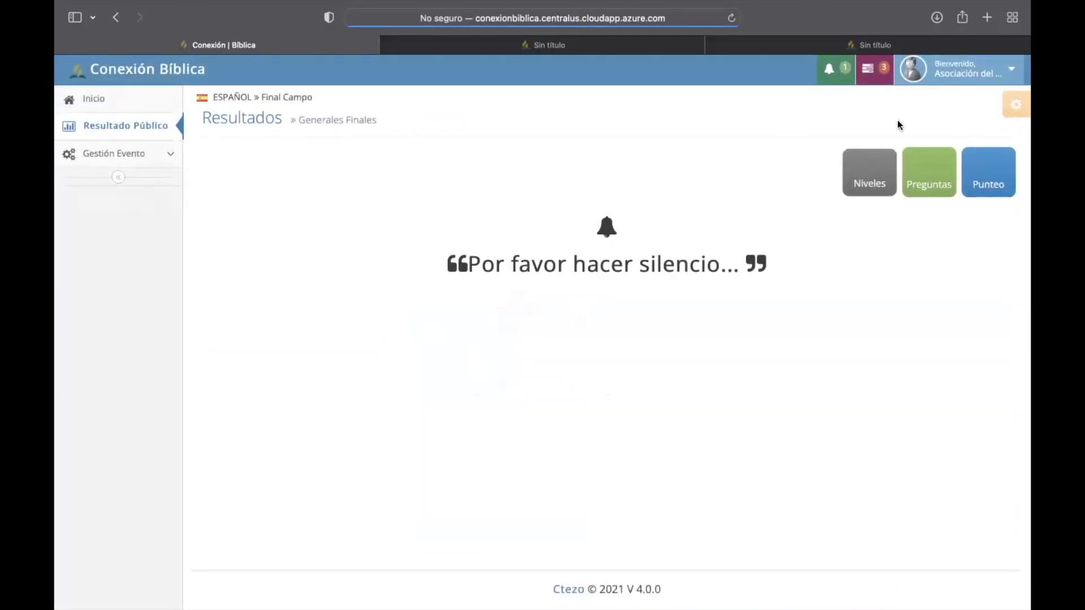
pyautogui.click(136, 149)
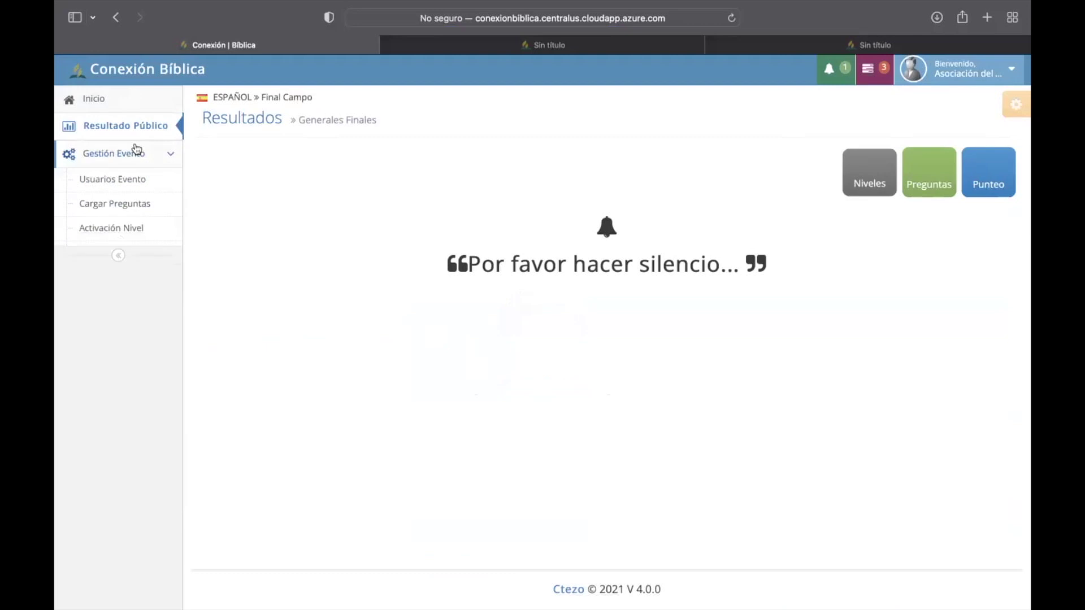
pyautogui.click(138, 226)
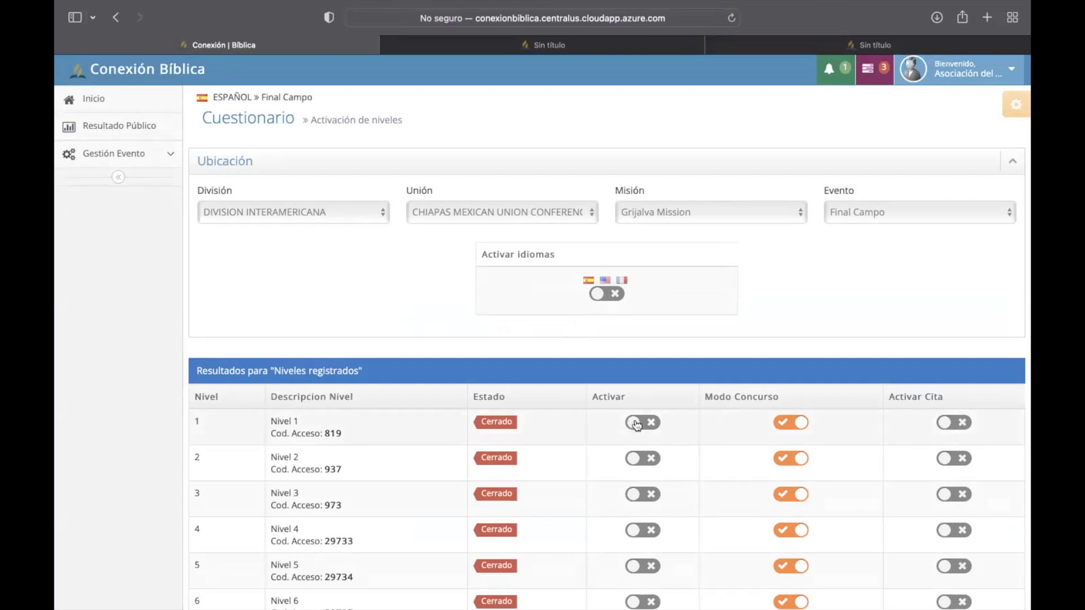
# Step: Activate Nivel 1 and confirm, so it shows Liberado while levels 2–6 stay Cerrado
pyautogui.click(637, 424)
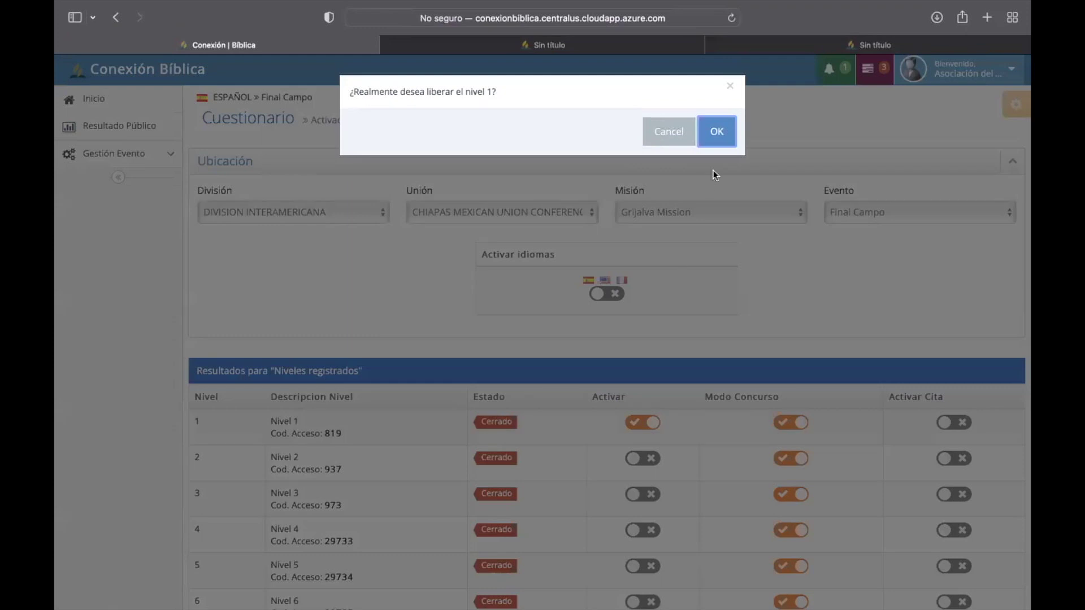
pyautogui.click(717, 133)
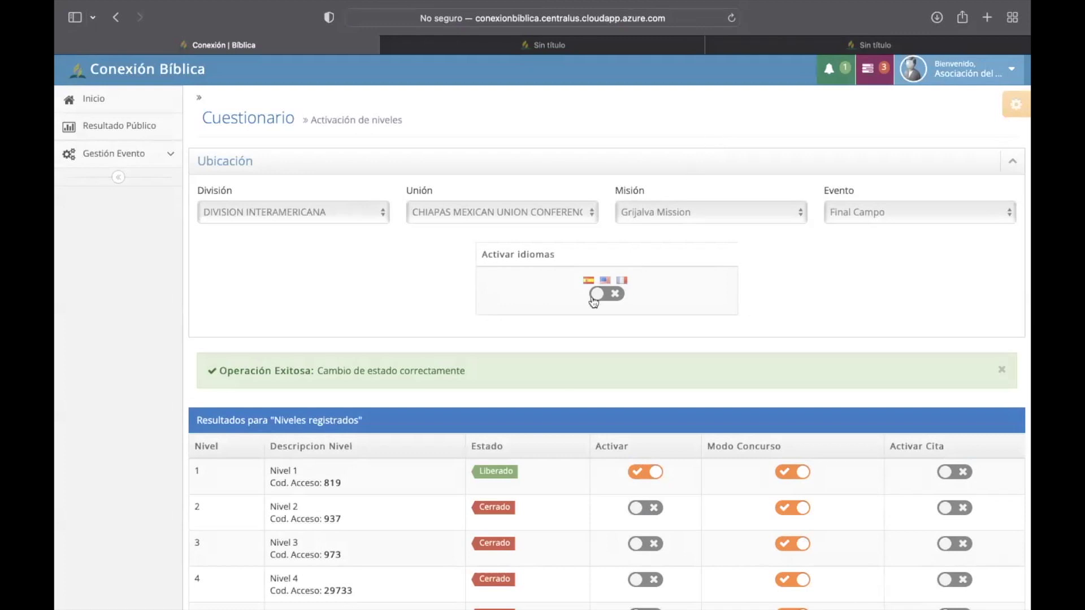
pyautogui.scroll(-1, 593, 300)
pyautogui.scroll(-1, 592, 301)
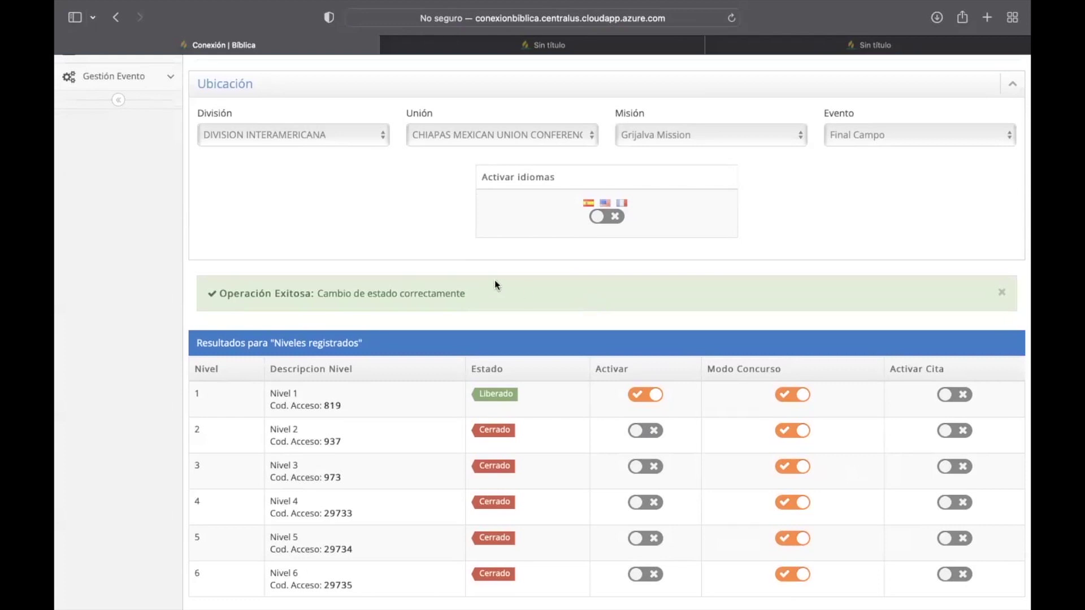
pyautogui.scroll(2, 494, 280)
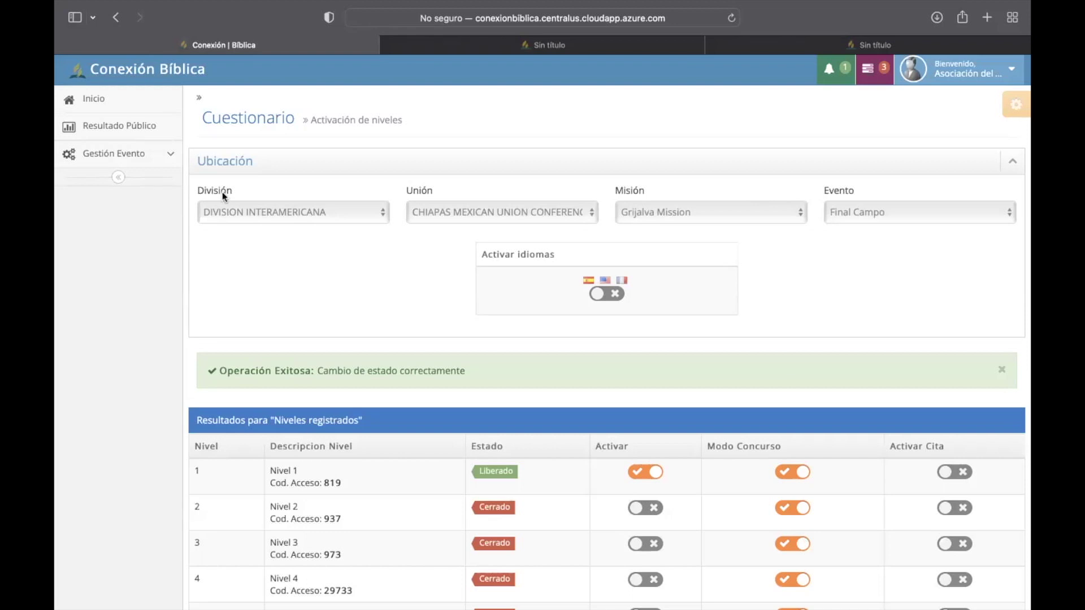
pyautogui.click(882, 81)
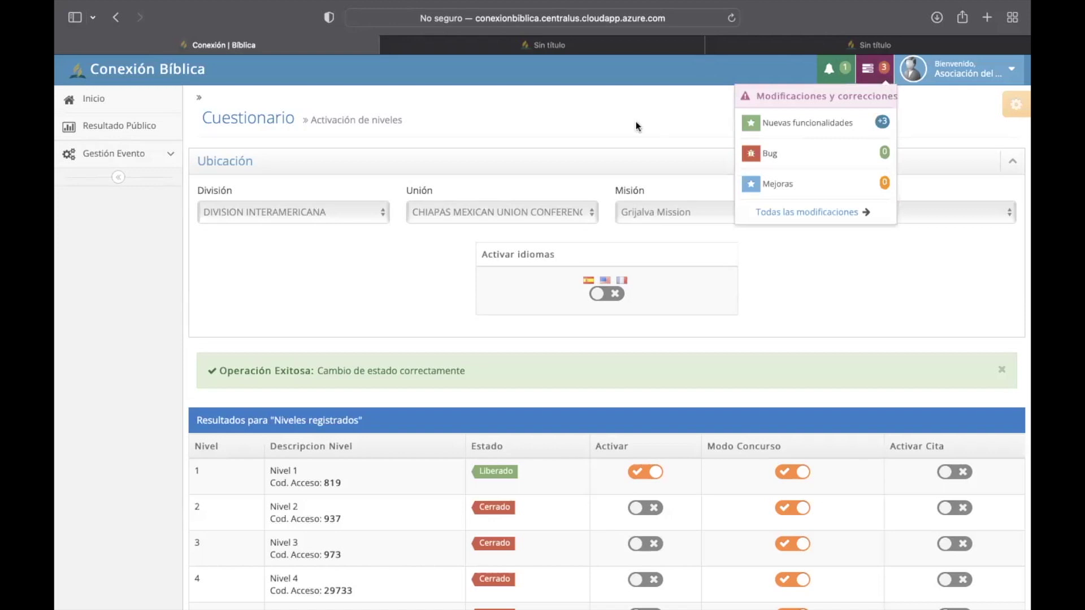
pyautogui.click(246, 76)
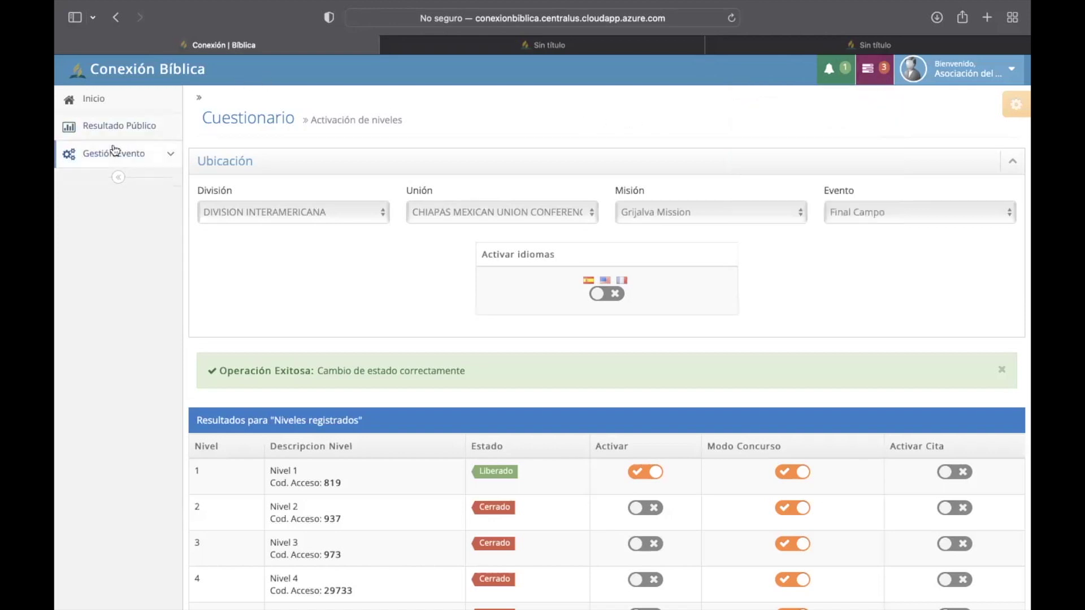
pyautogui.scroll(2, 340, 437)
pyautogui.click(149, 159)
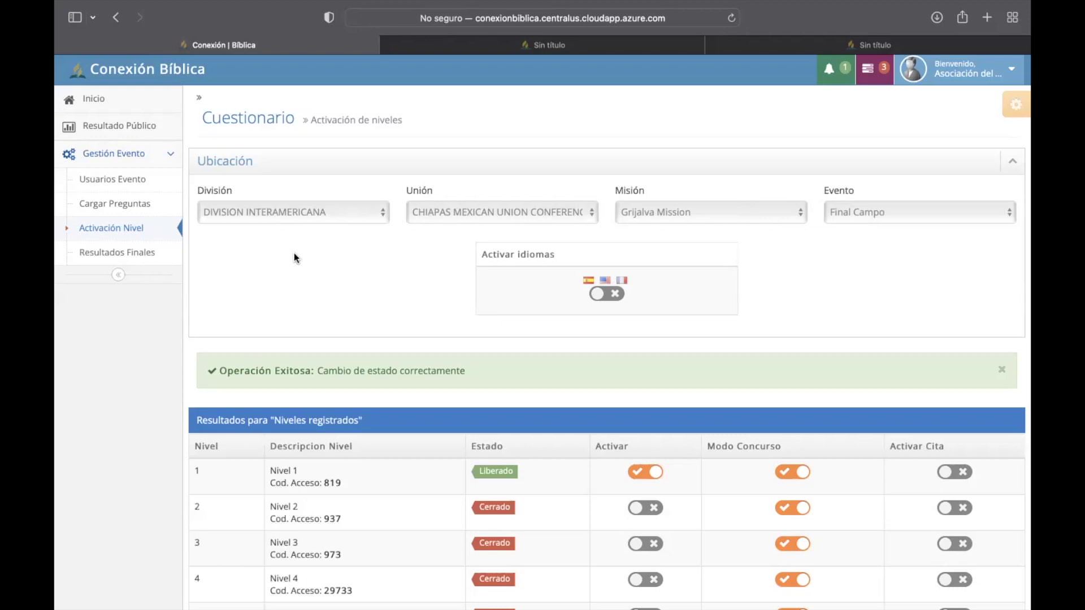
# Step: Open Resultados Finales and turn on the N1 toggle to rank five contestants by level 1 points
pyautogui.click(111, 255)
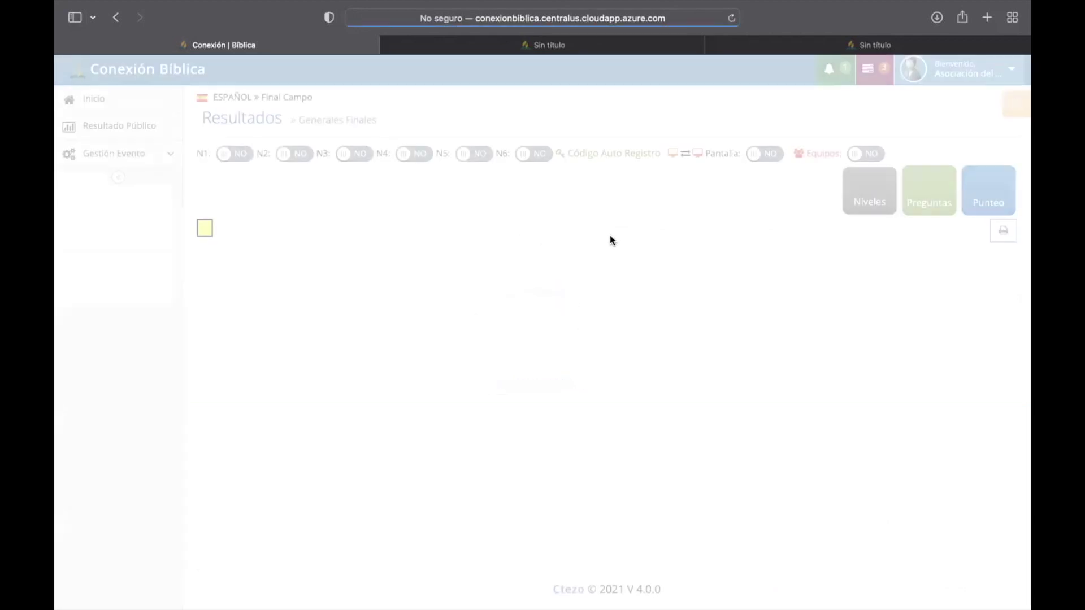
pyautogui.click(224, 155)
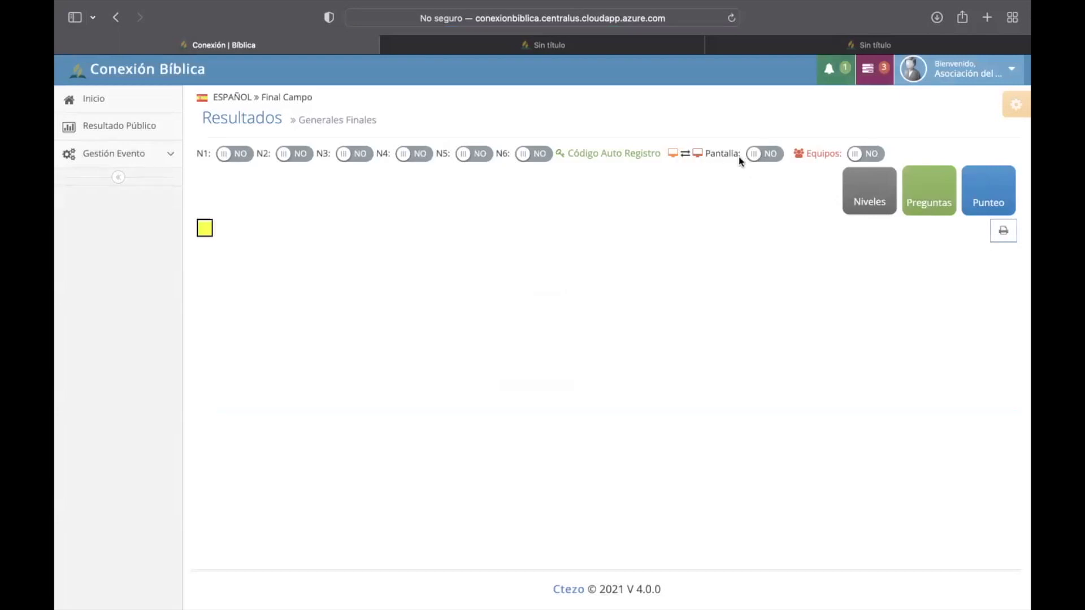
pyautogui.click(230, 156)
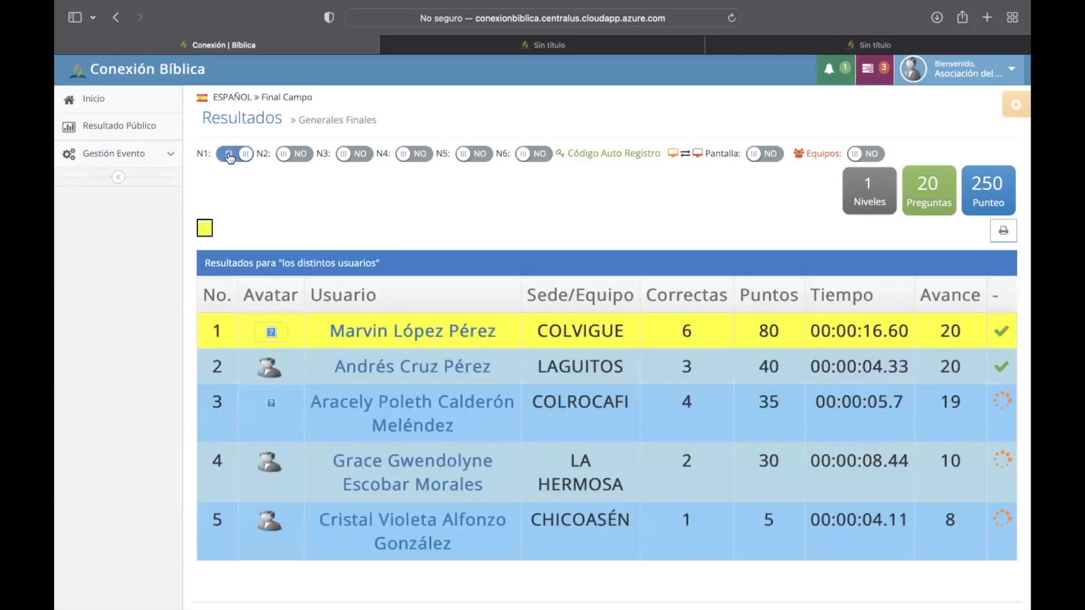